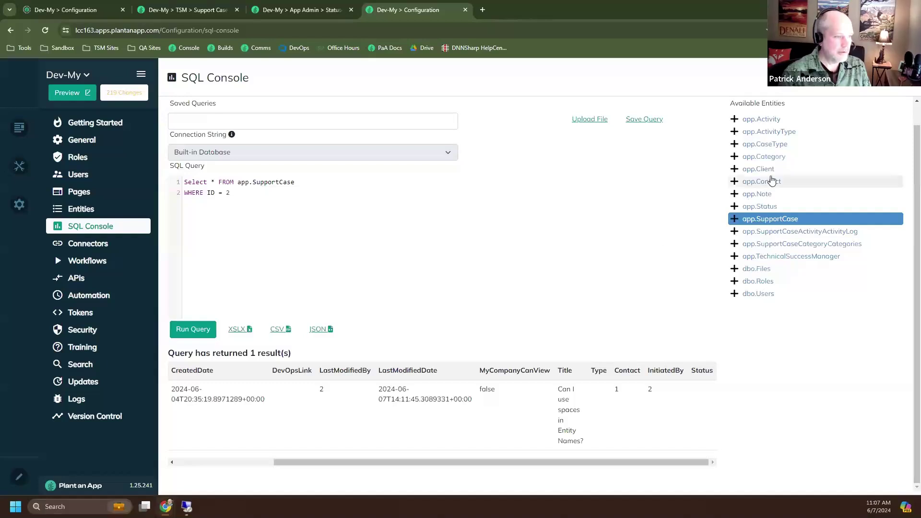
# Reopen the TSM Support Cases listing, signing in with the account email and password.
pyautogui.click(190, 11)
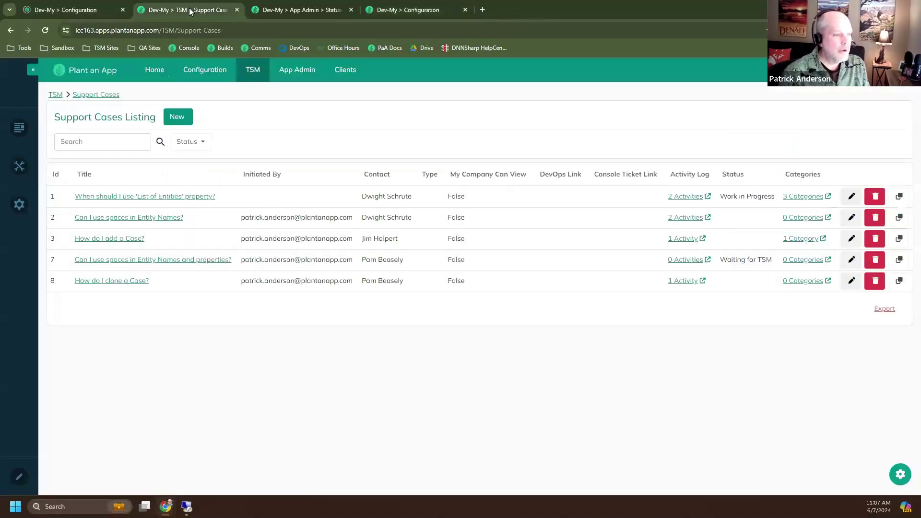
pyautogui.moveTo(253, 71)
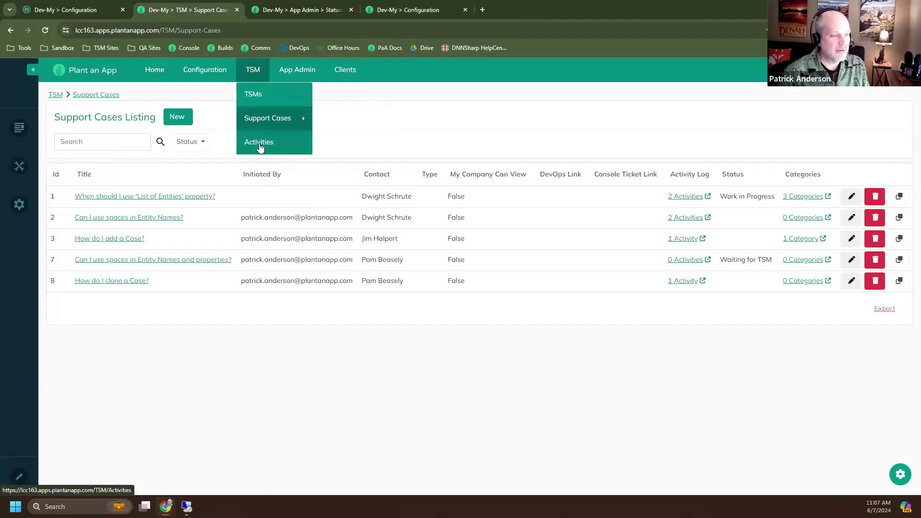
pyautogui.moveTo(271, 123)
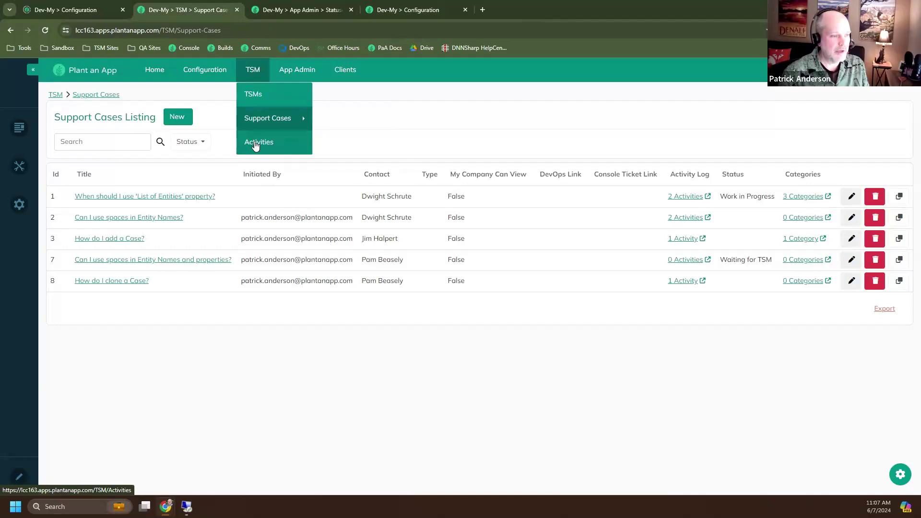
pyautogui.click(261, 121)
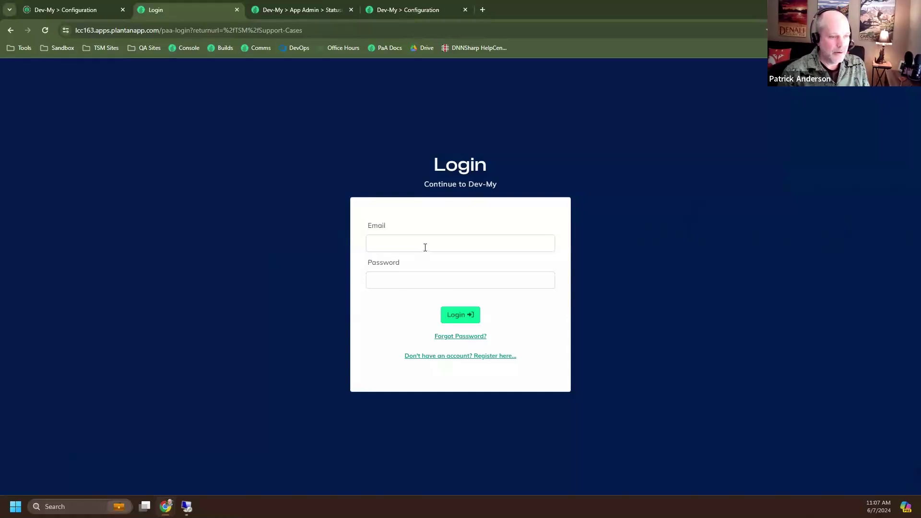
pyautogui.click(425, 242)
pyautogui.click(427, 266)
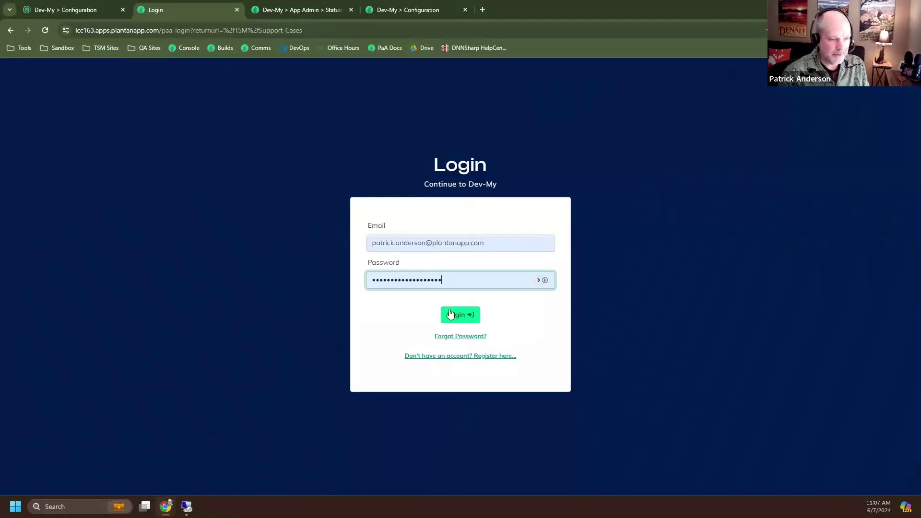
pyautogui.click(458, 316)
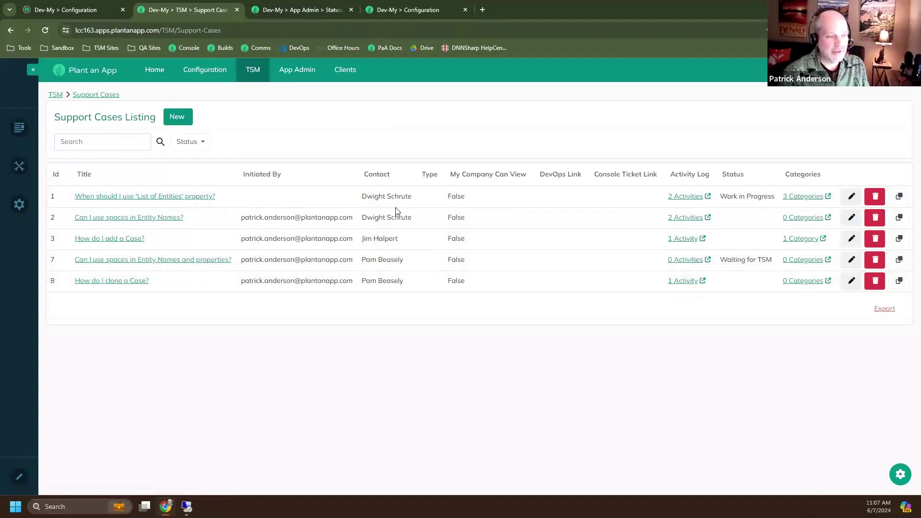
# Check case 1's activity log, and open the Support Cases linked to activity 1 from the Activities listing.
pyautogui.click(685, 198)
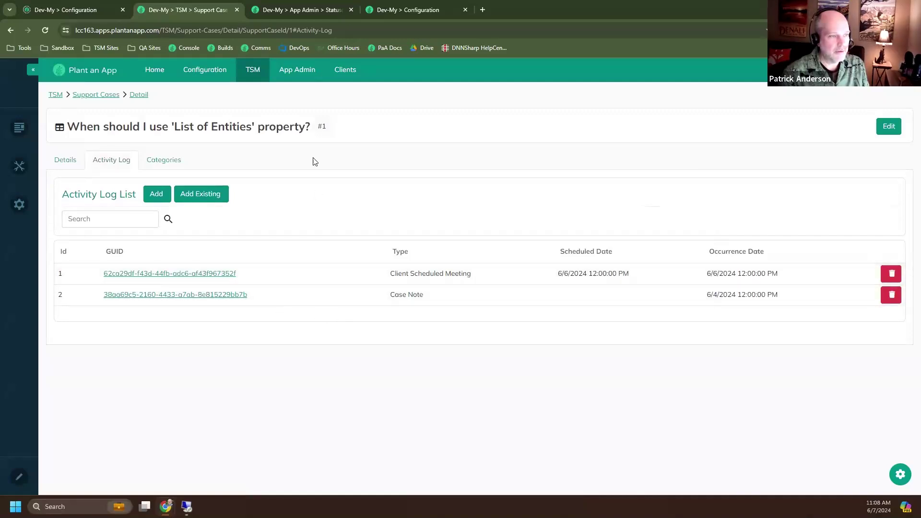
pyautogui.click(260, 82)
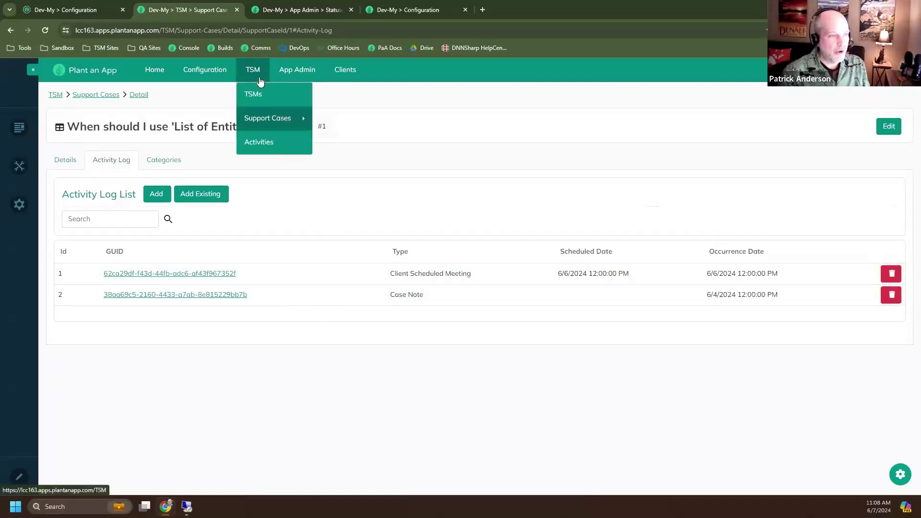
pyautogui.click(267, 146)
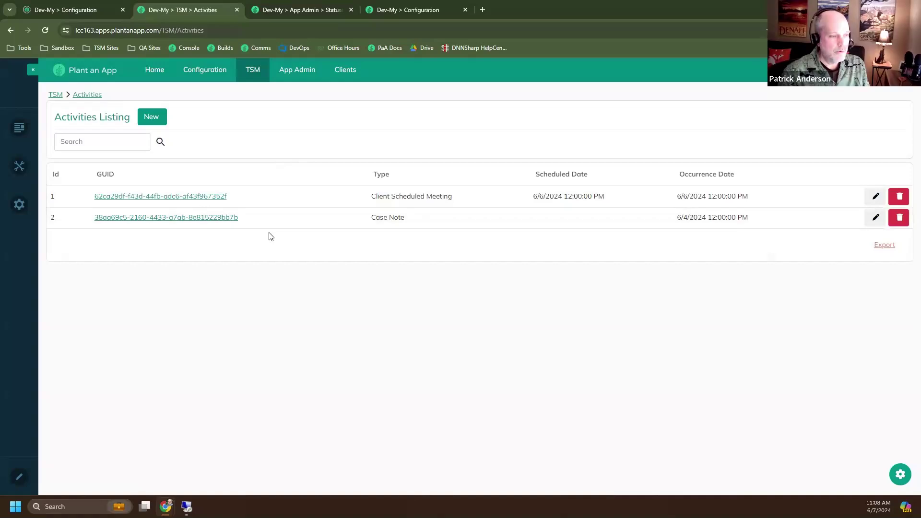
pyautogui.click(204, 197)
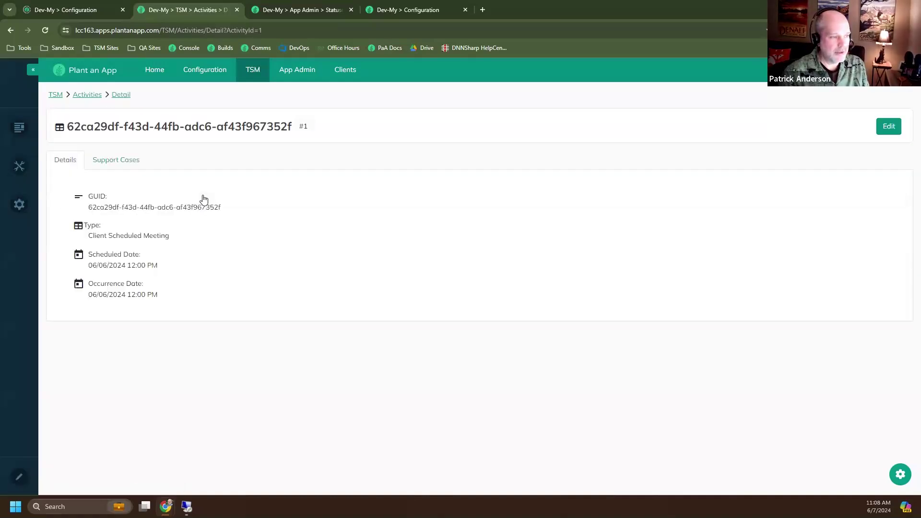
pyautogui.click(111, 162)
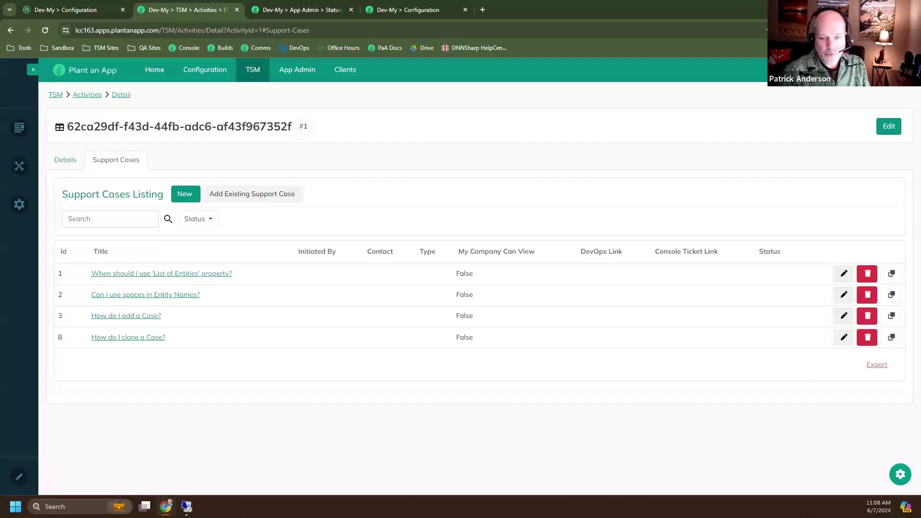
# Open the On PreInit Display Error Message action in the Link Existing Support Case form and compare its condition with the URL's ActivityId parameter.
pyautogui.click(900, 474)
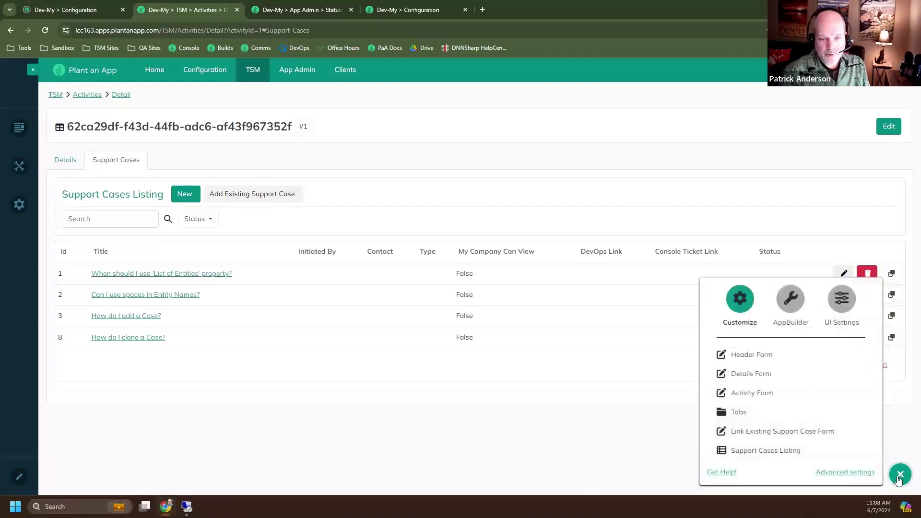
pyautogui.click(749, 435)
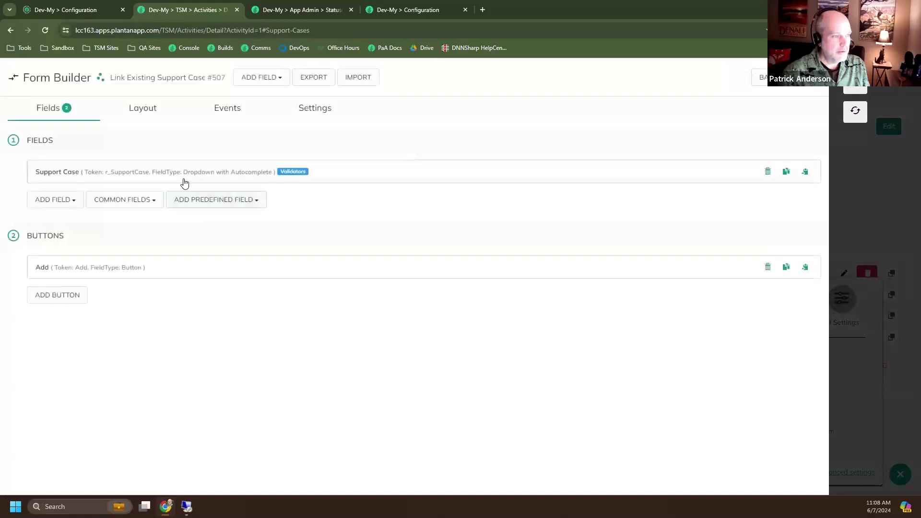
pyautogui.click(240, 116)
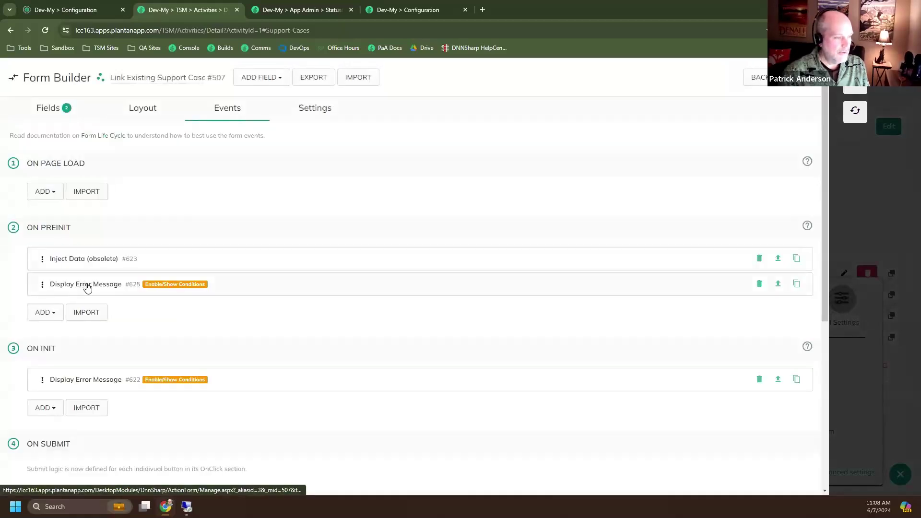
pyautogui.click(102, 284)
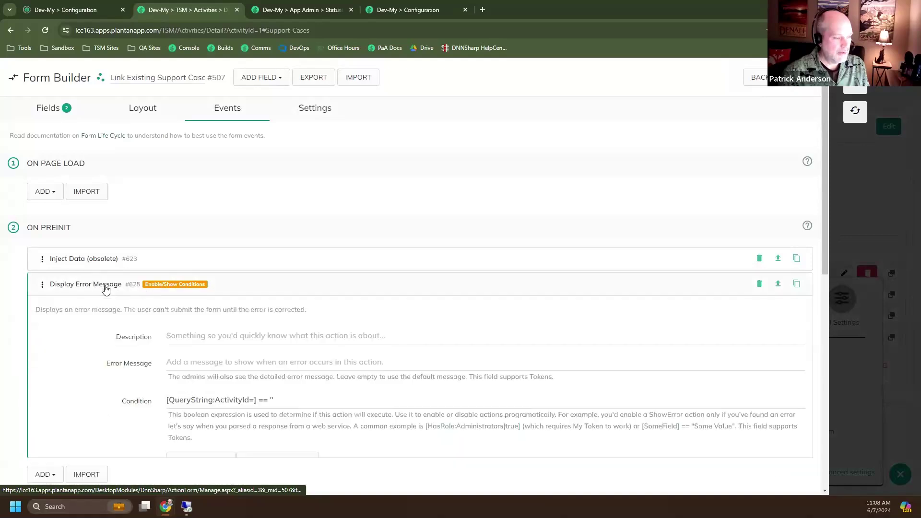
pyautogui.scroll(-1, 103, 290)
pyautogui.scroll(-1, 103, 294)
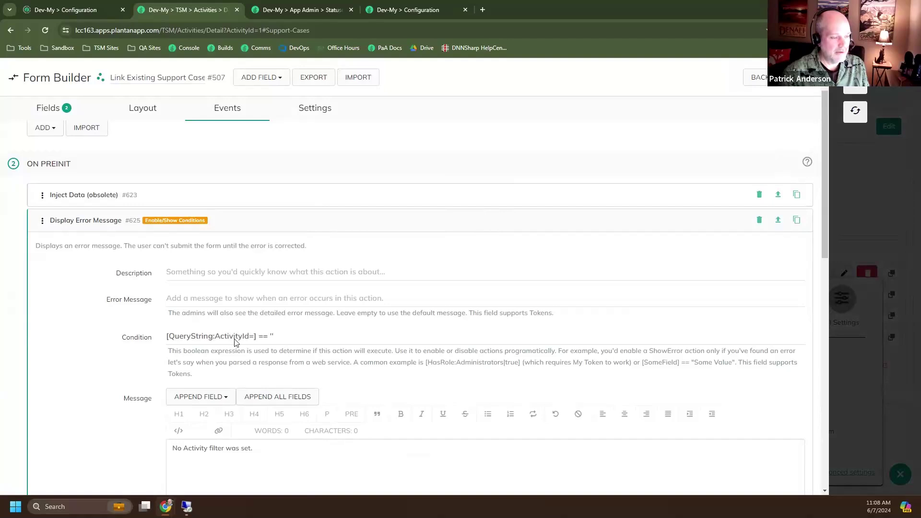
pyautogui.doubleClick(242, 30)
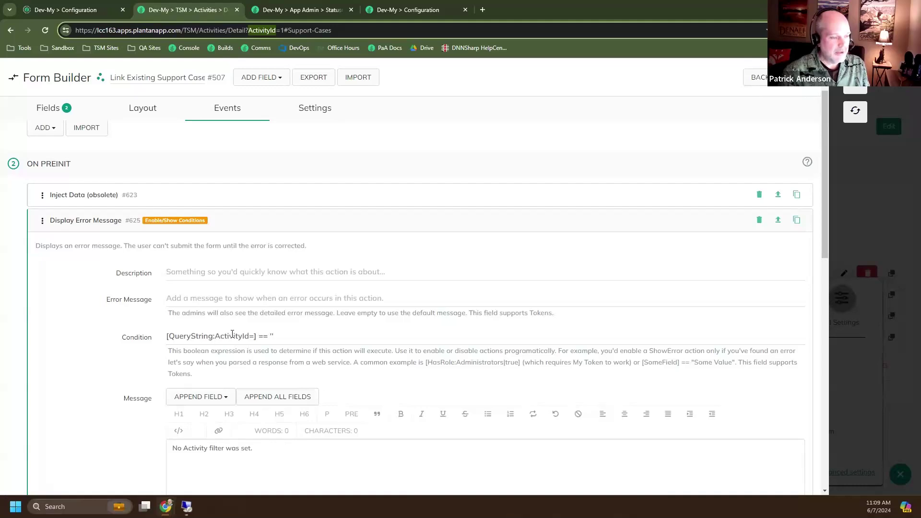
# Reword the action's message to "No Support Case filter was set.", save the form and reload the activity page.
pyautogui.scroll(-1, 195, 376)
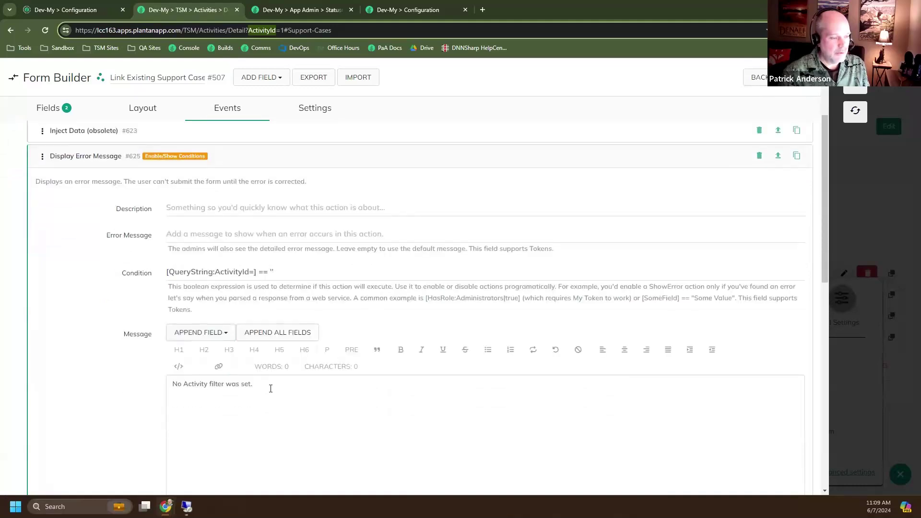
pyautogui.click(188, 377)
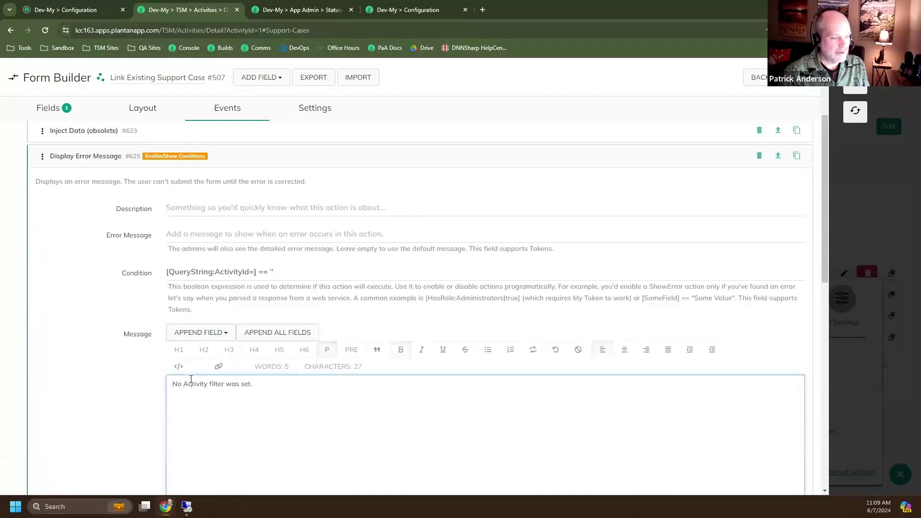
pyautogui.doubleClick(188, 379)
pyautogui.write('Supp')
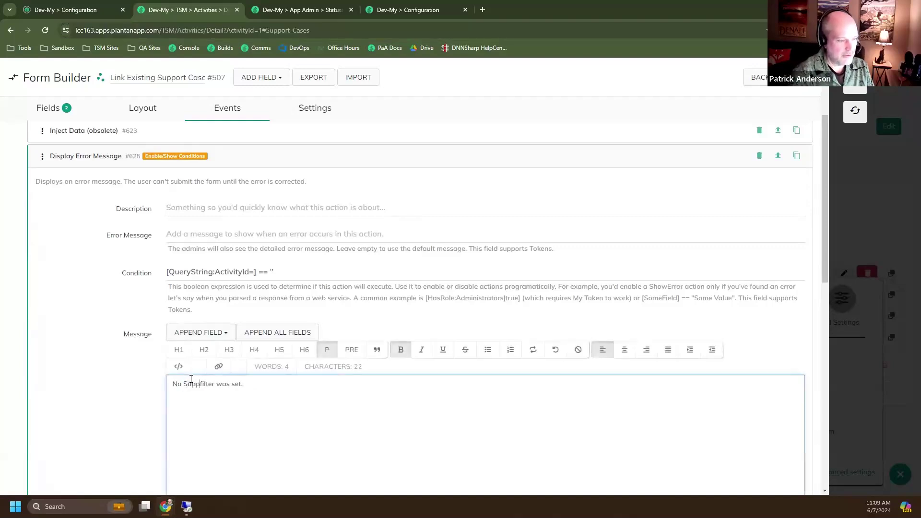
pyautogui.write('ort Case')
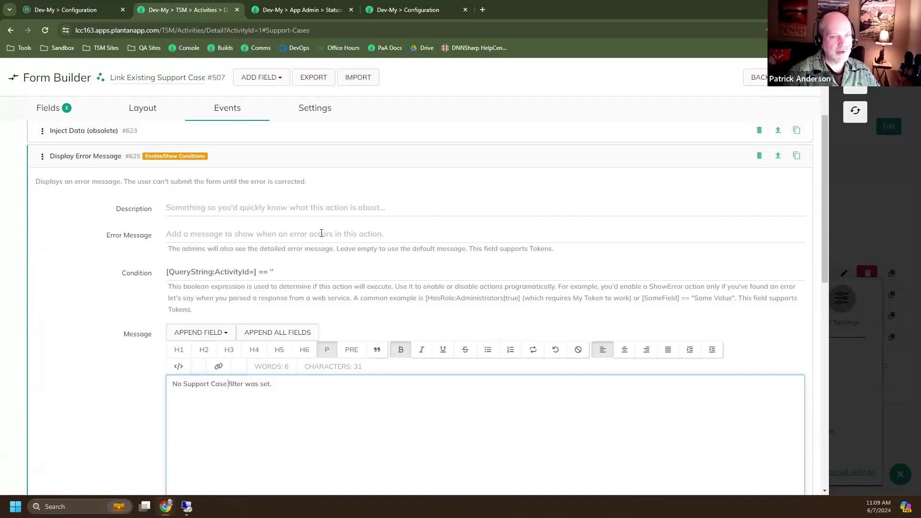
pyautogui.click(796, 78)
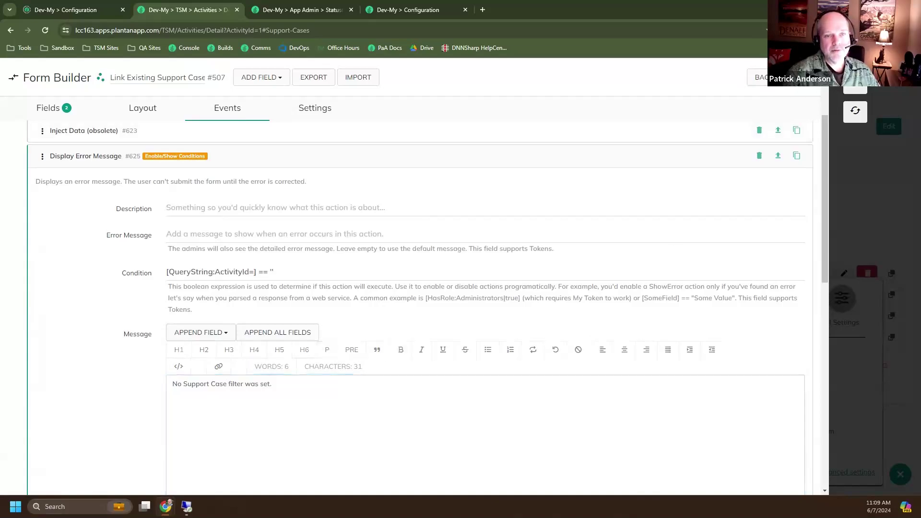
pyautogui.click(854, 112)
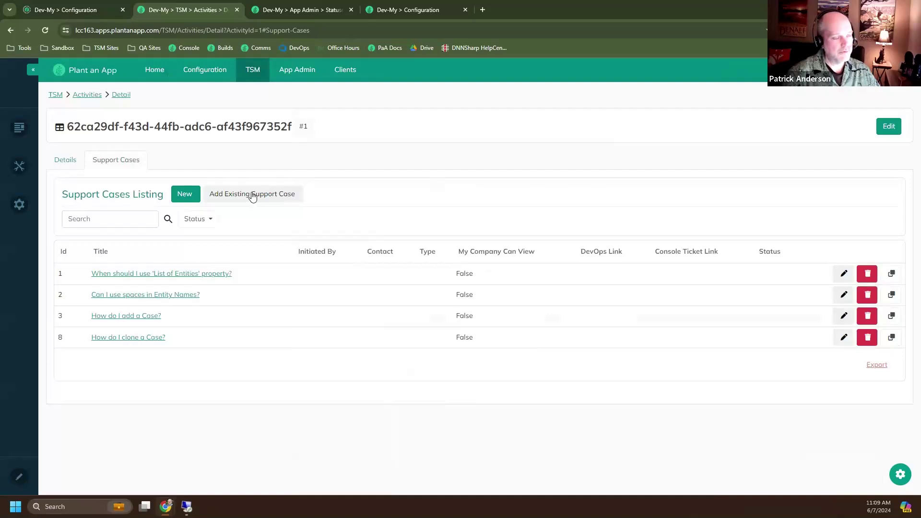
# Add the existing support case "Can I use spaces in Entity Names and properties?" to the activity.
pyautogui.click(253, 197)
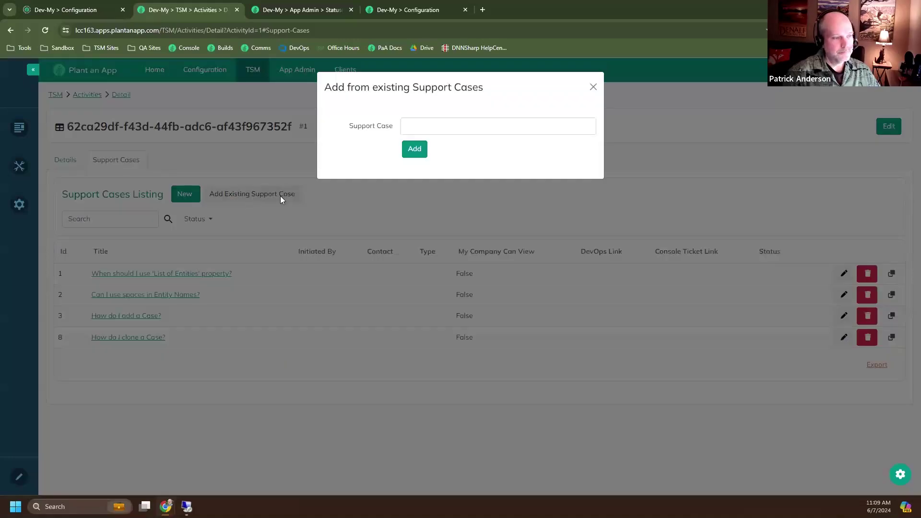
pyautogui.click(458, 126)
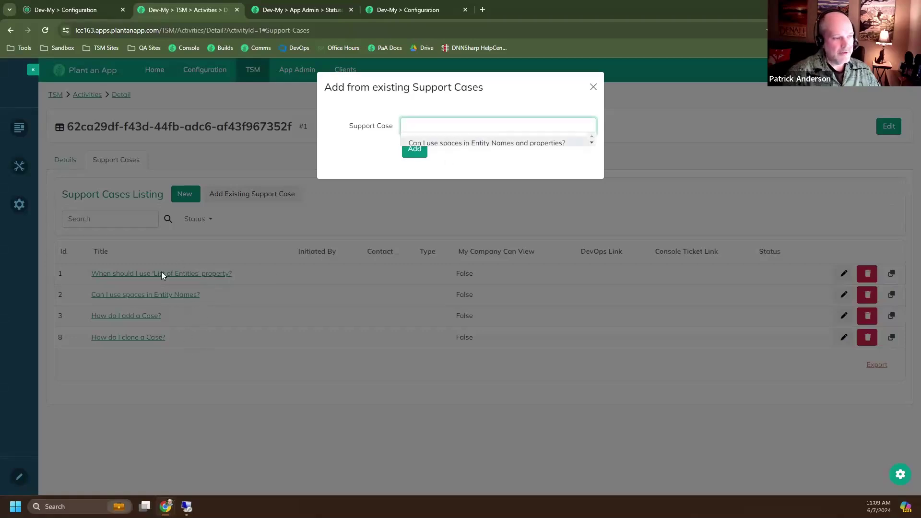
pyautogui.click(530, 143)
pyautogui.click(413, 149)
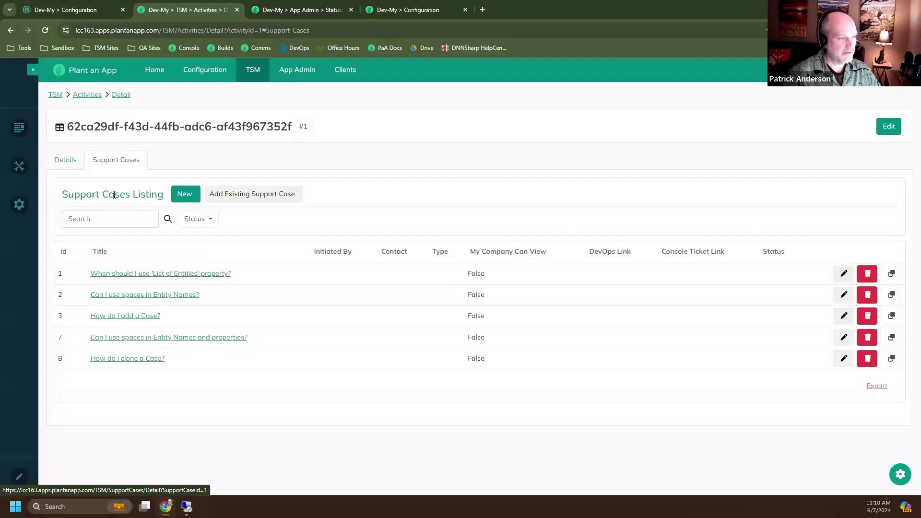
# Review the activity's details and linked cases, and open the activity log of "When should I use 'List of Entities' property?".
pyautogui.click(67, 162)
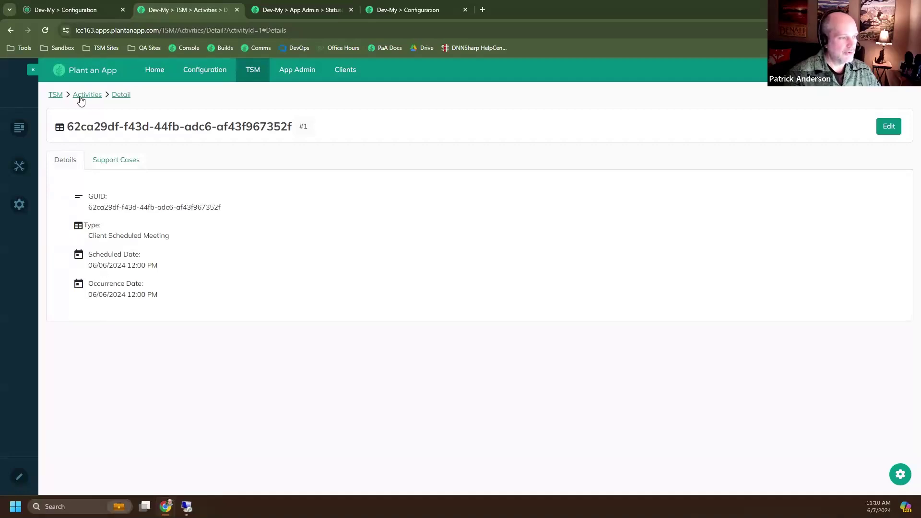
pyautogui.click(123, 164)
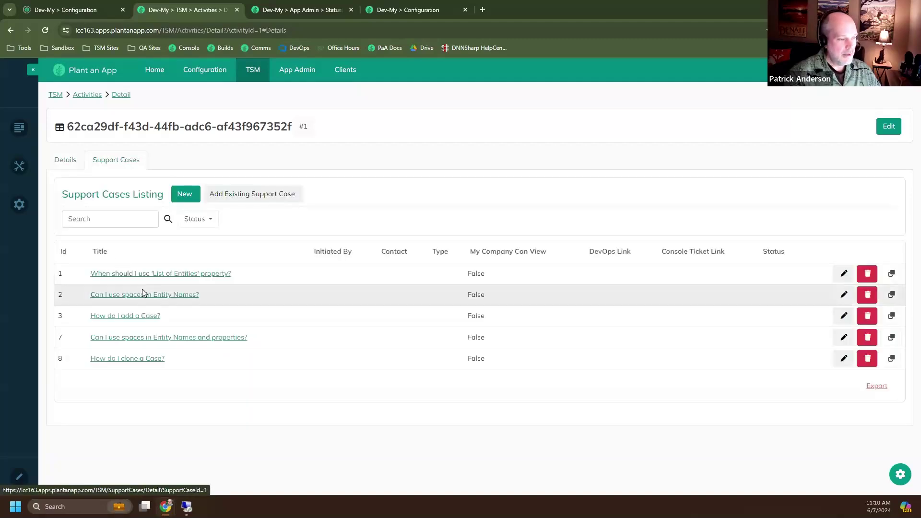
pyautogui.click(154, 278)
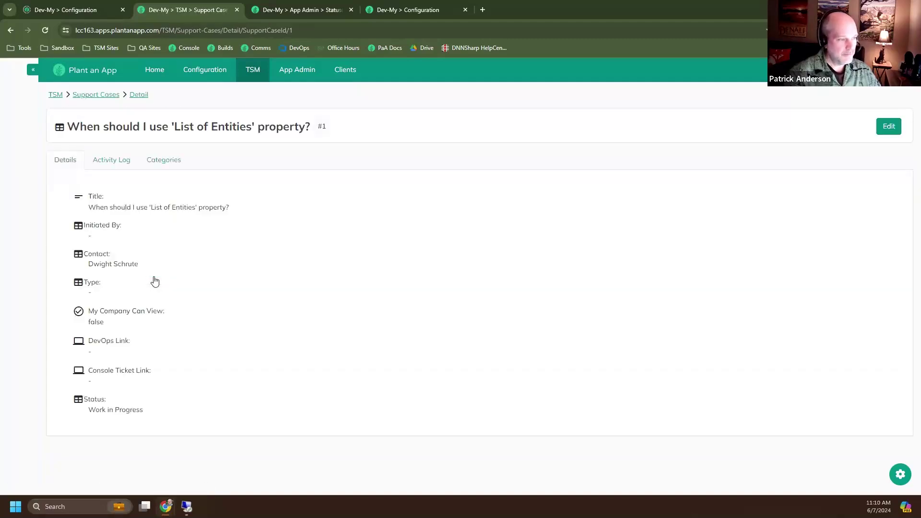
pyautogui.click(113, 165)
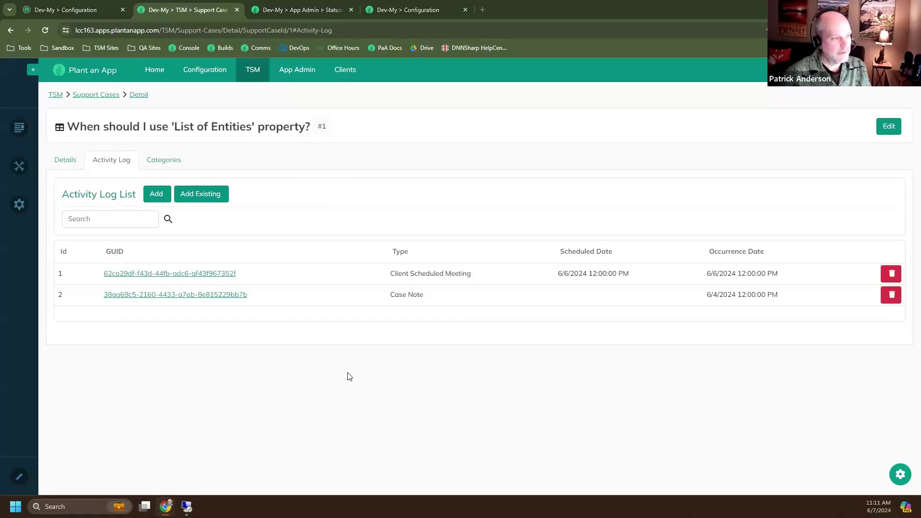
pyautogui.hotkey('alt', 'Tab')
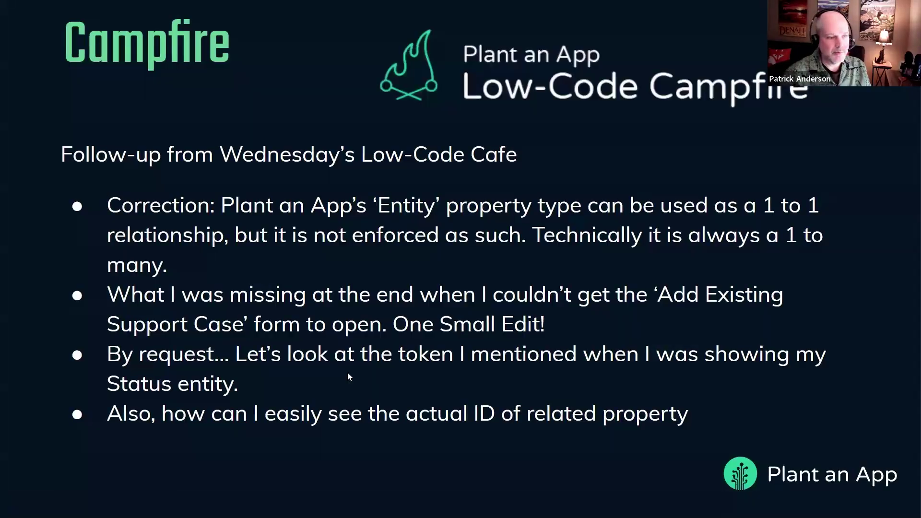
pyautogui.hotkey('alt', 'Tab')
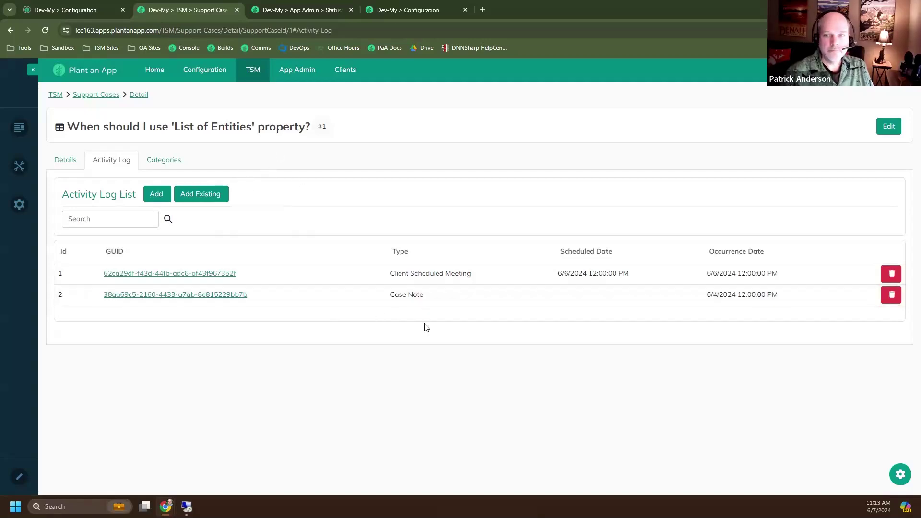
pyautogui.moveTo(265, 82)
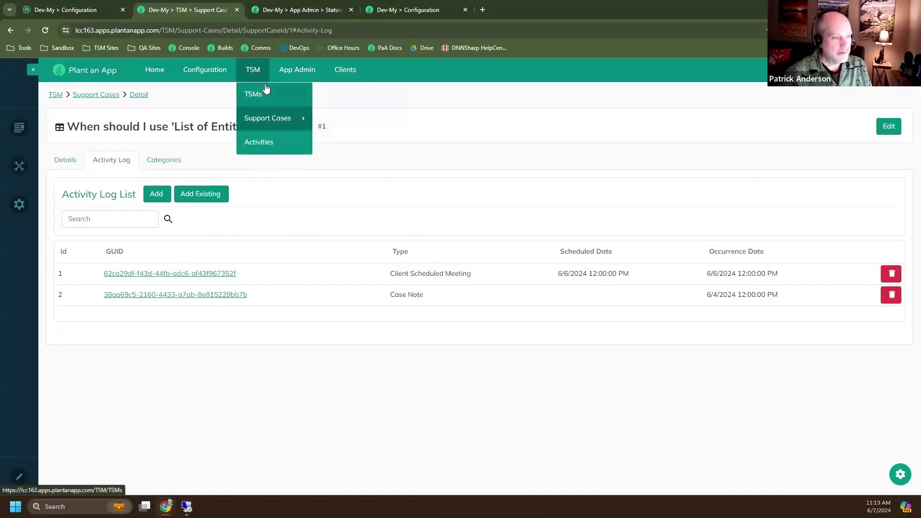
pyautogui.hotkey('alt', 'Tab')
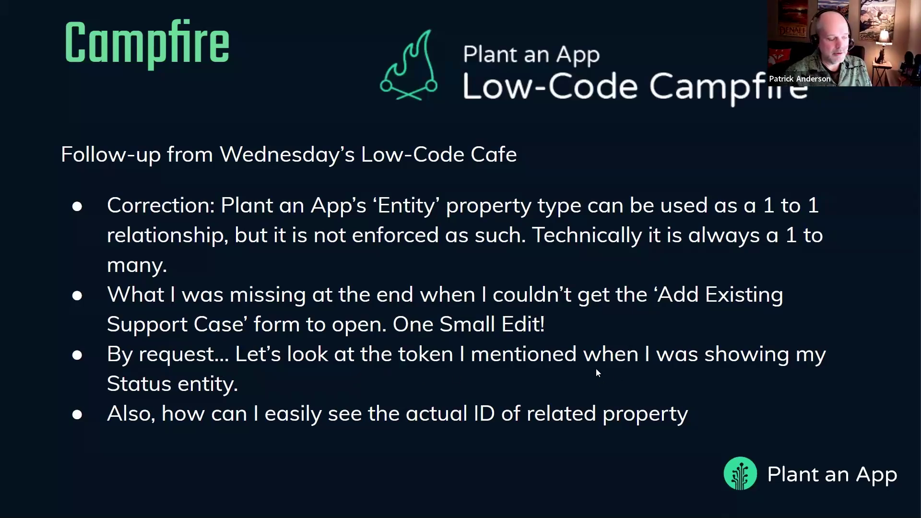
pyautogui.hotkey('alt', 'Tab')
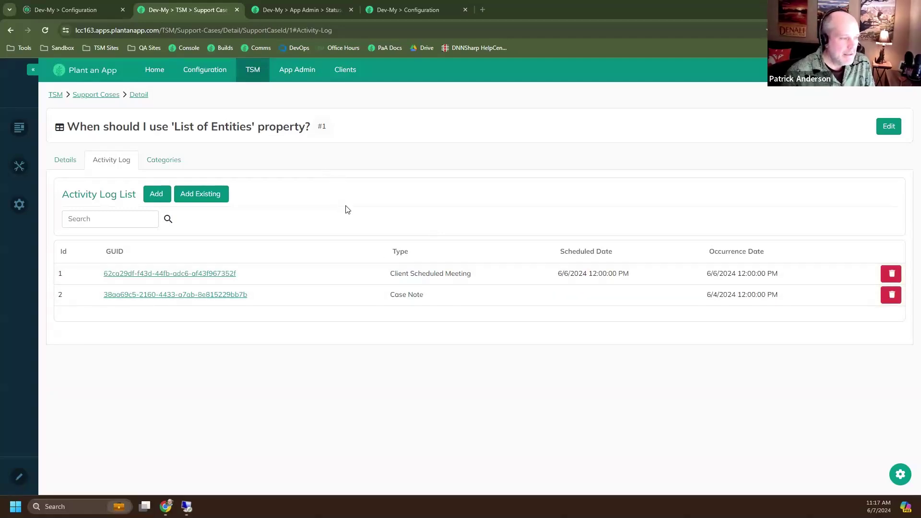
# Review the statuses shown in the Support Cases listing, and open the Statuses listing to see their IDs and codes.
pyautogui.moveTo(253, 72)
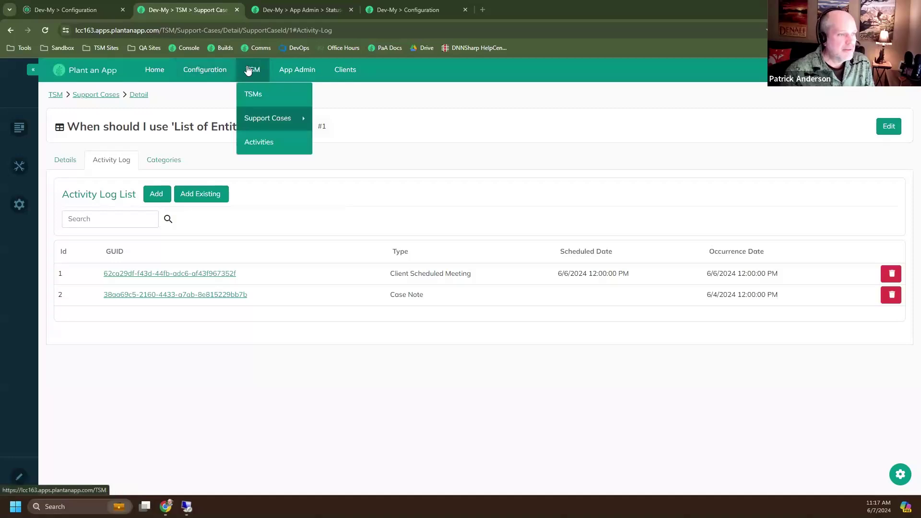
pyautogui.click(266, 119)
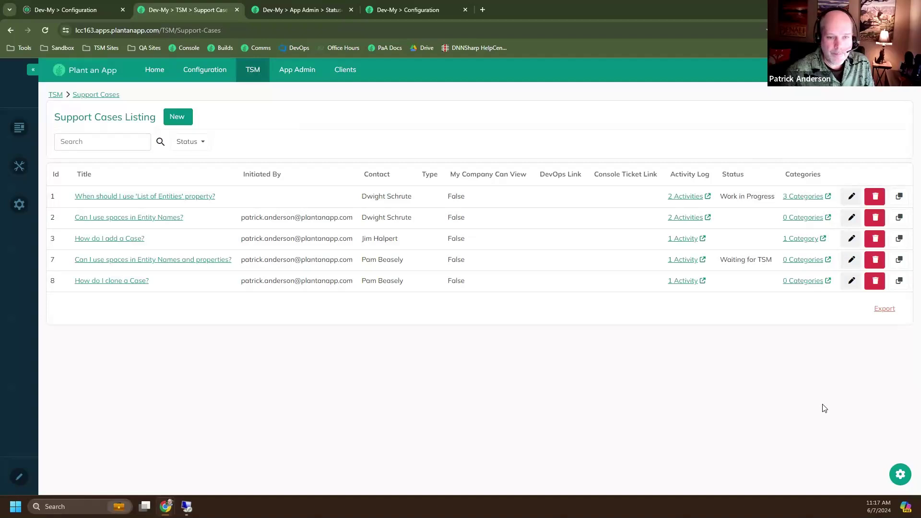
pyautogui.moveTo(281, 67)
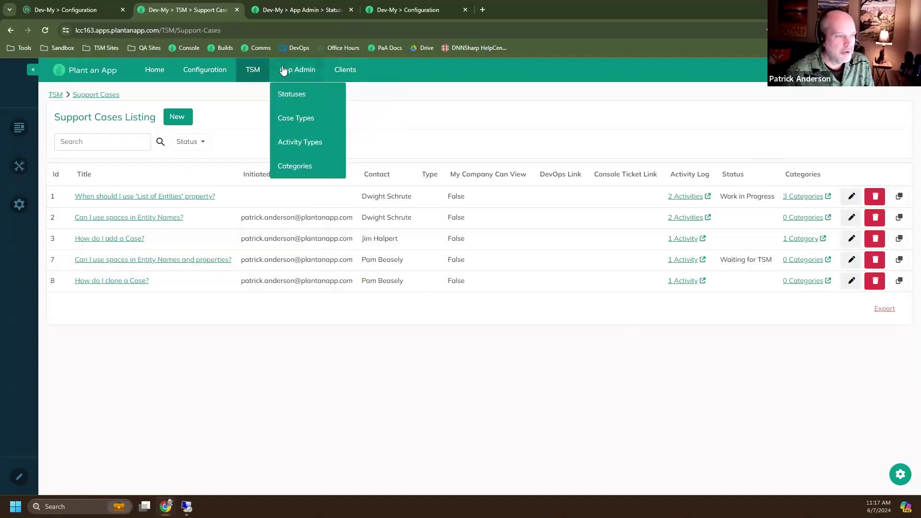
pyautogui.click(287, 100)
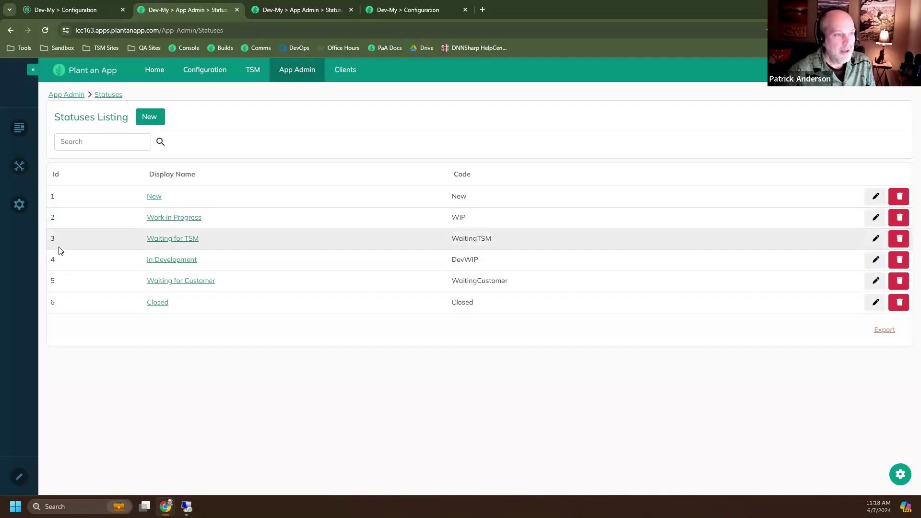
# Comment out the ID filter of the app.SupportCase query in the SQL Console, run it and compare its Status column with the Statuses listing.
pyautogui.click(406, 12)
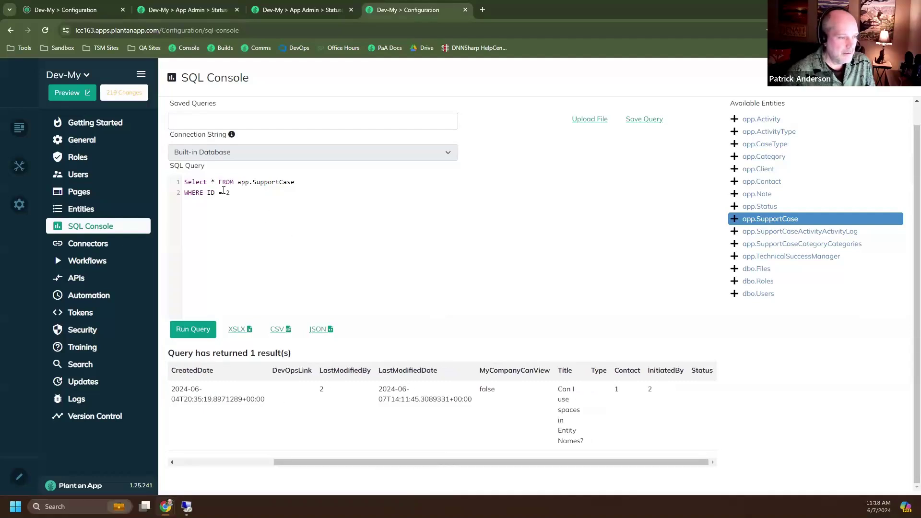
pyautogui.click(185, 192)
pyautogui.write('--')
pyautogui.click(208, 330)
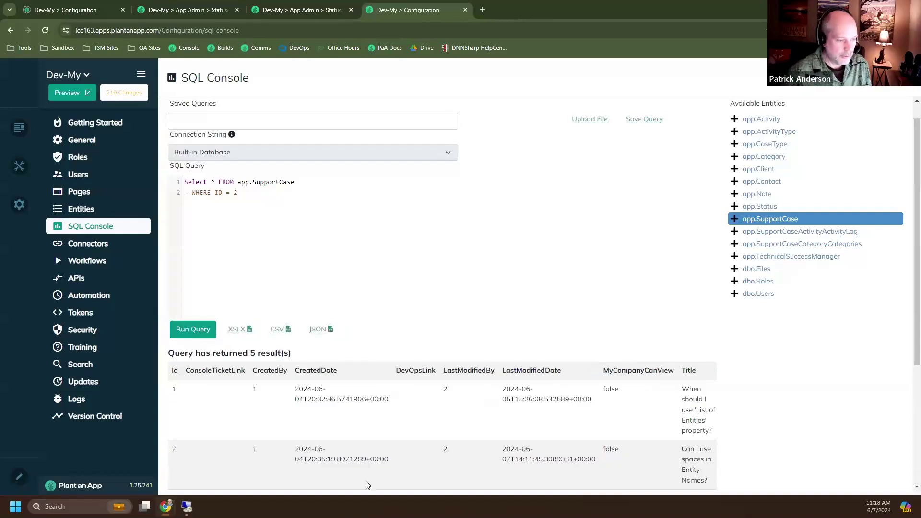
pyautogui.hscroll(3, 436, 432)
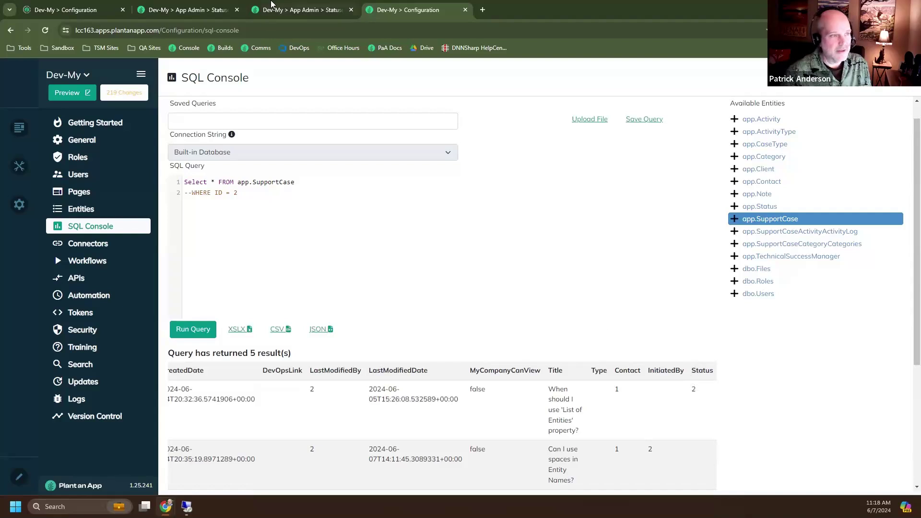
pyautogui.click(303, 11)
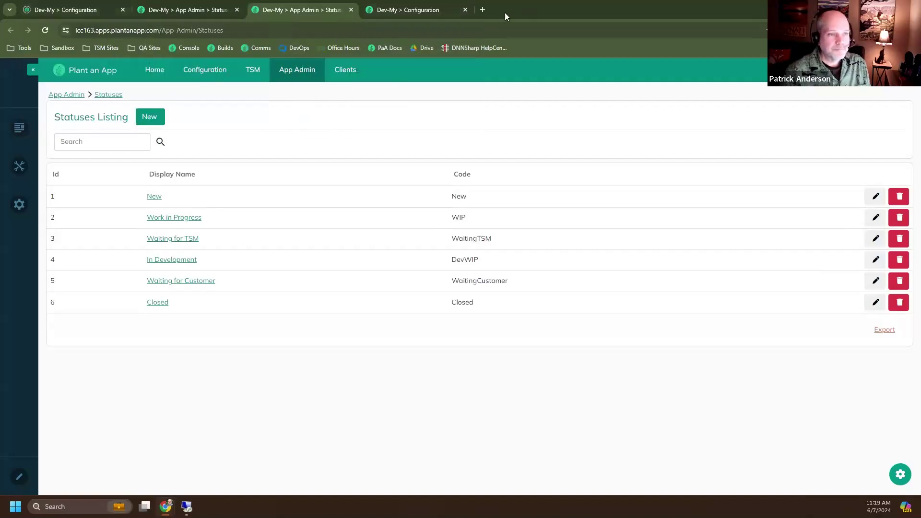
# Open the Tokens configuration page in a separate browser tab, keeping the SQL Console open.
pyautogui.click(407, 10)
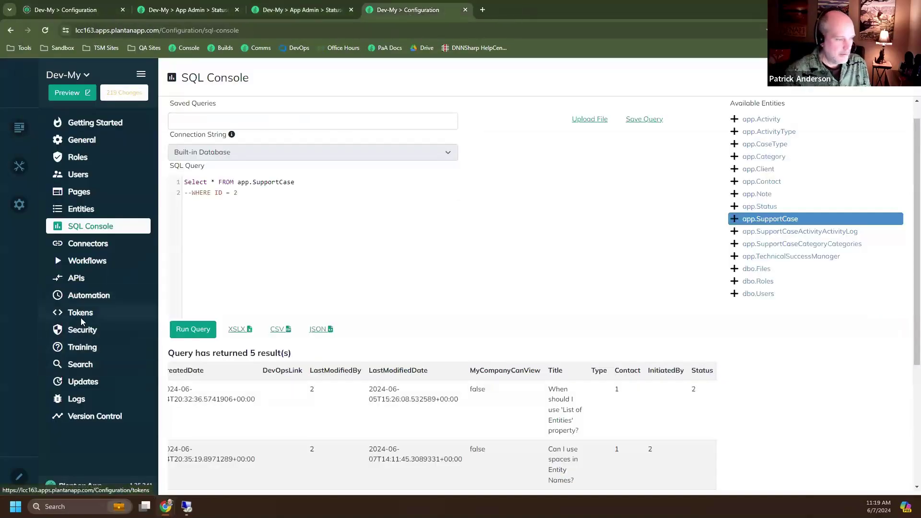
pyautogui.rightClick(79, 318)
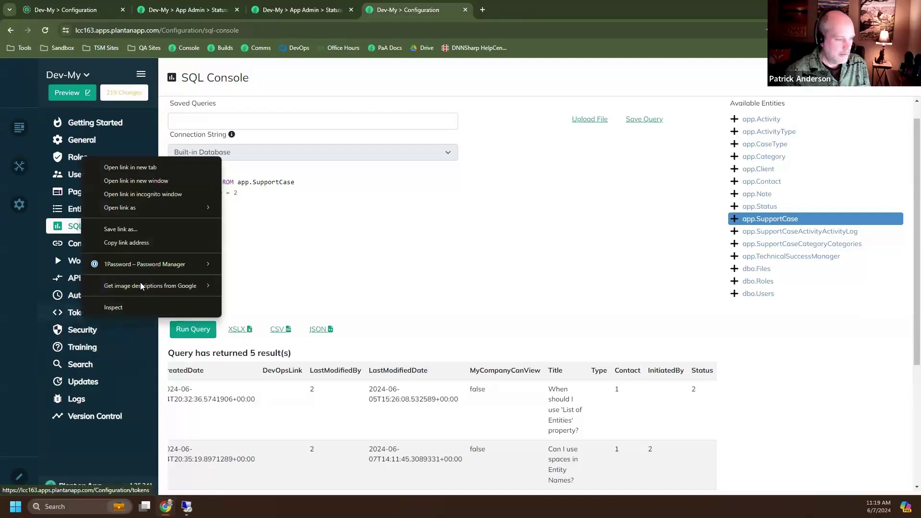
pyautogui.click(141, 168)
pyautogui.click(484, 8)
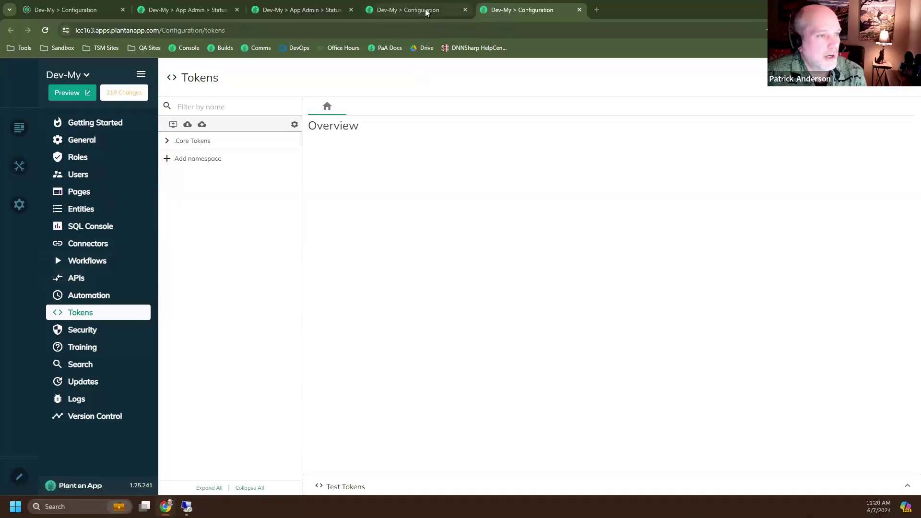
# Replace the table in the SQL Console query with app.Status, copied from the available entities.
pyautogui.hotkey('ctrl', 'shift', 'Tab')
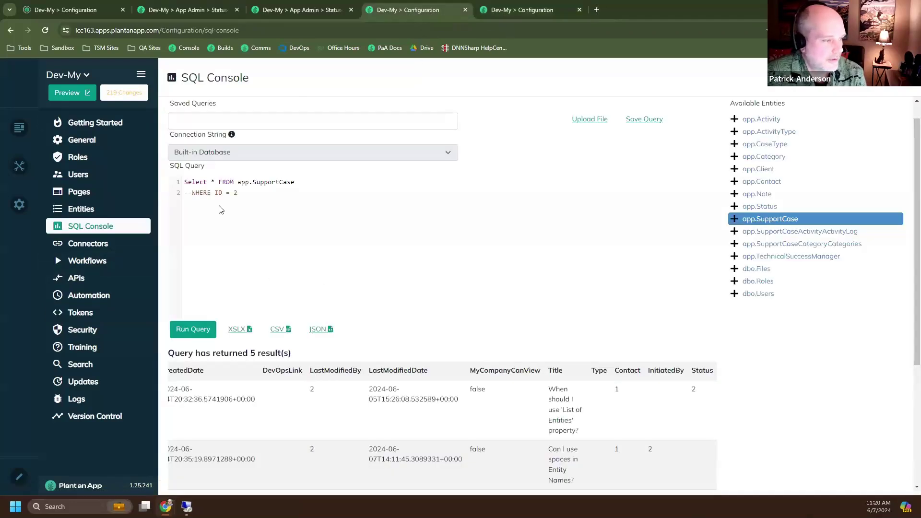
pyautogui.doubleClick(214, 181)
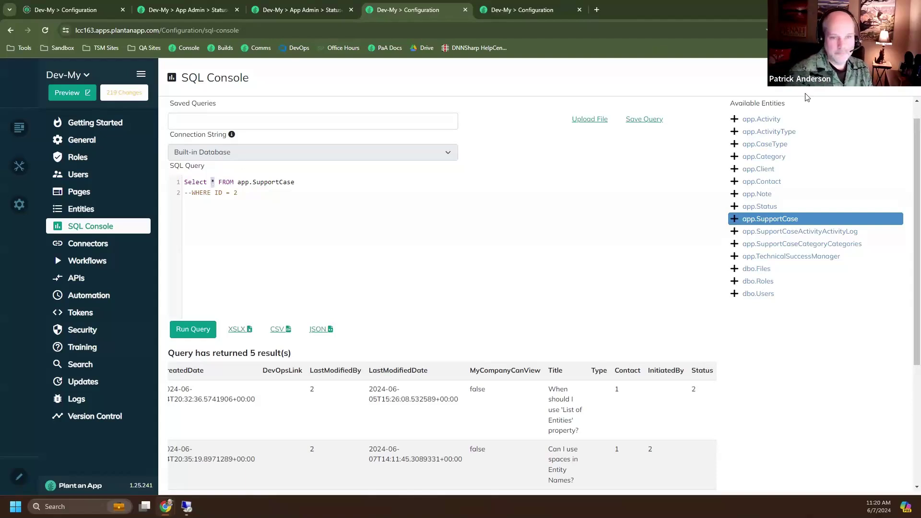
pyautogui.click(759, 206)
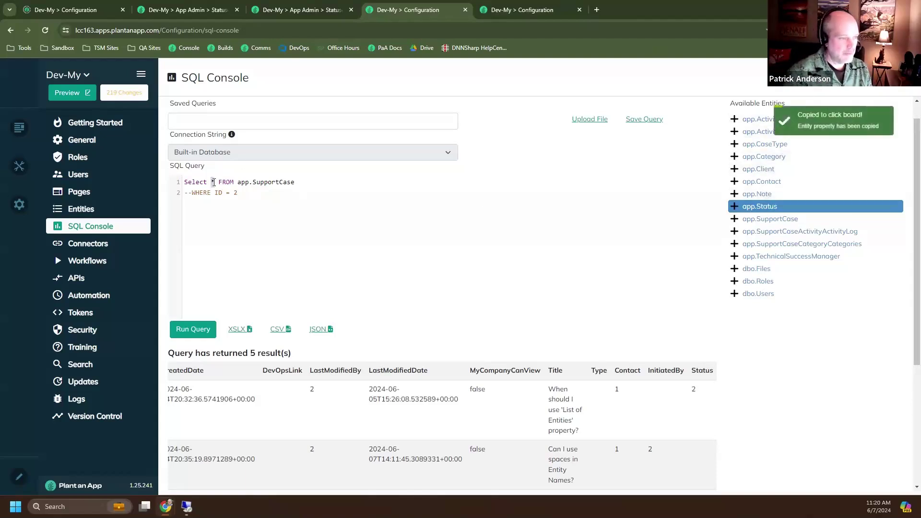
pyautogui.moveTo(239, 182); pyautogui.dragTo(315, 182)
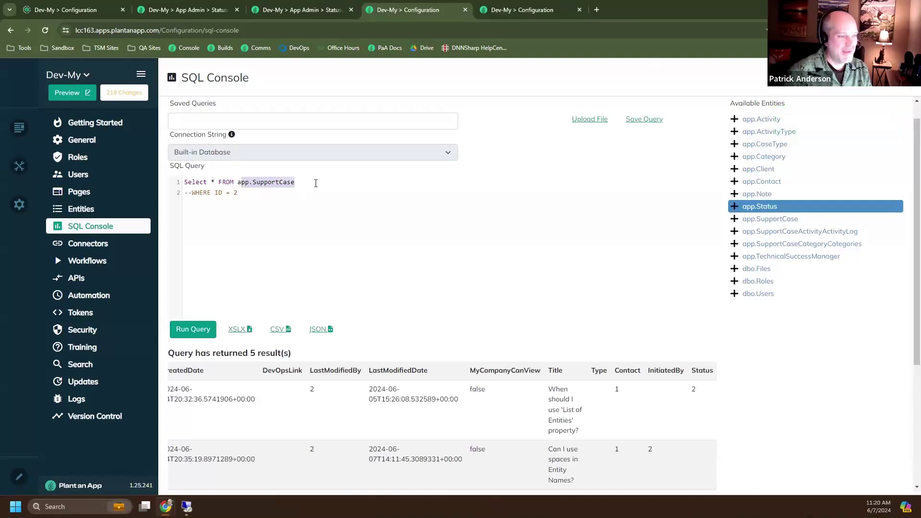
pyautogui.write('a')
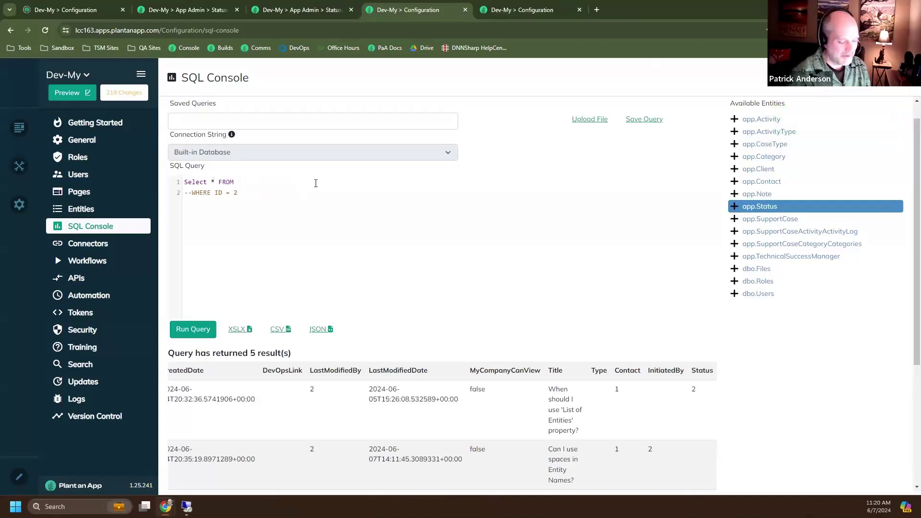
pyautogui.hotkey('ctrl', 'v')
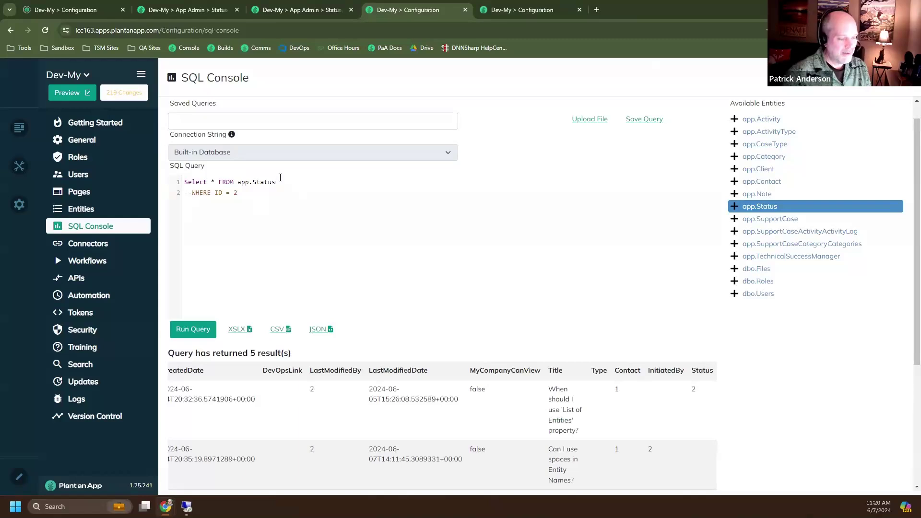
pyautogui.press('Return')
pyautogui.press('BackSpace')
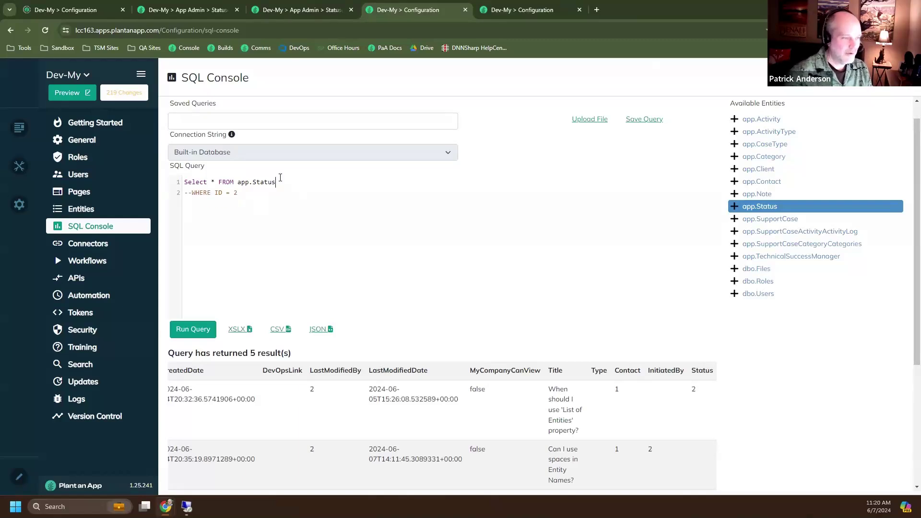
# Change the commented filter to Code = 'WIP', uncomment the WHERE line and run the status query.
pyautogui.doubleClick(219, 193)
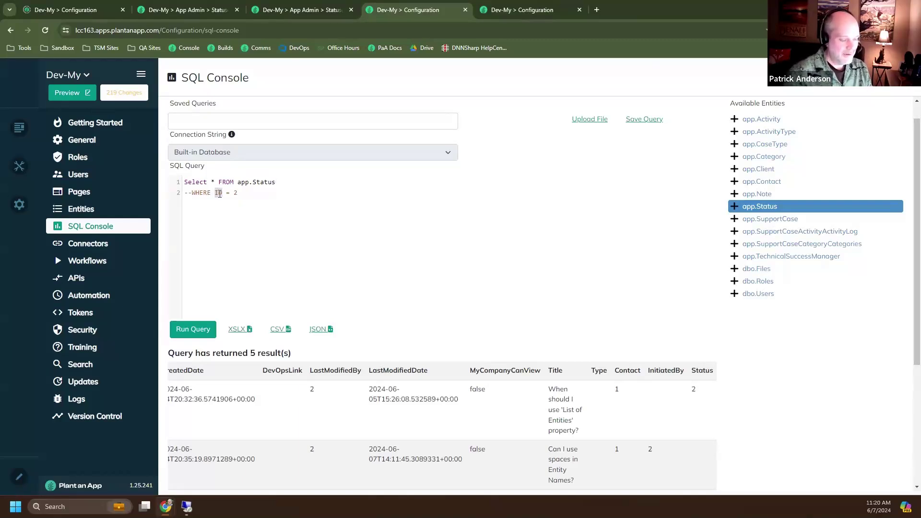
pyautogui.write('Code')
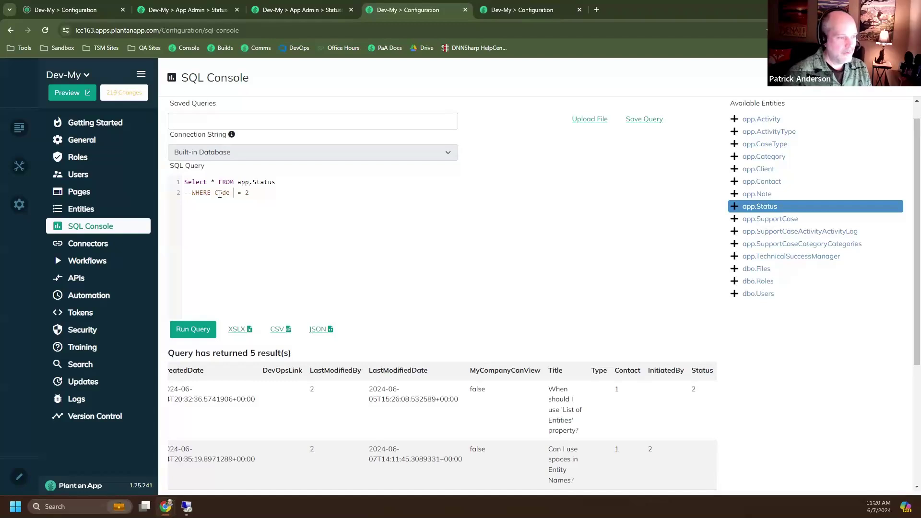
pyautogui.press('BackSpace')
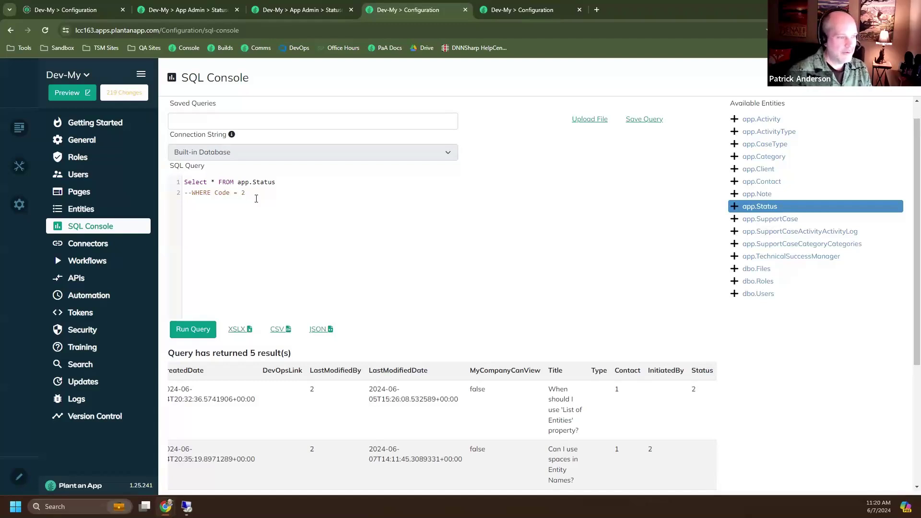
pyautogui.click(246, 197)
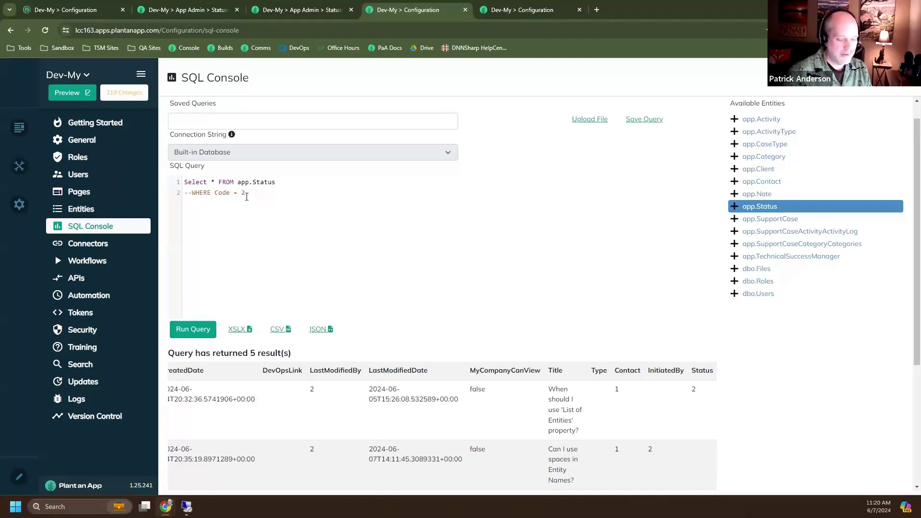
pyautogui.write('W')
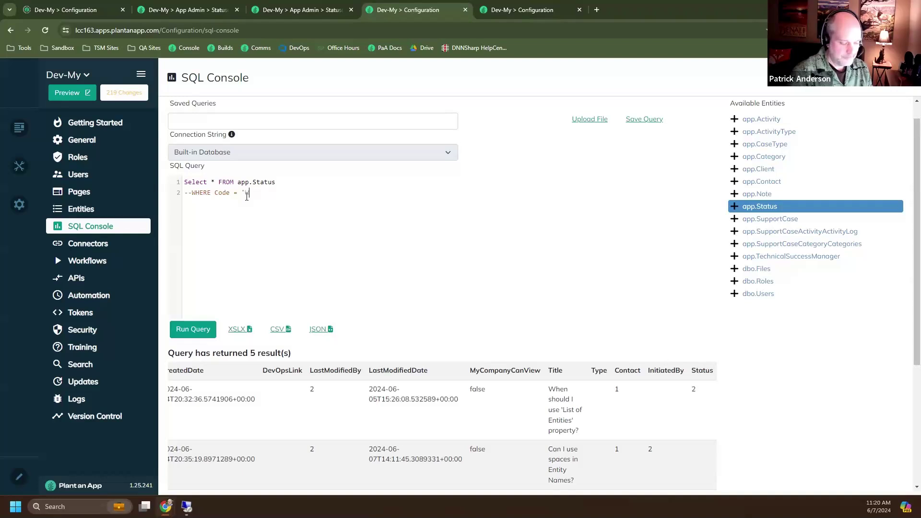
pyautogui.write("IP'")
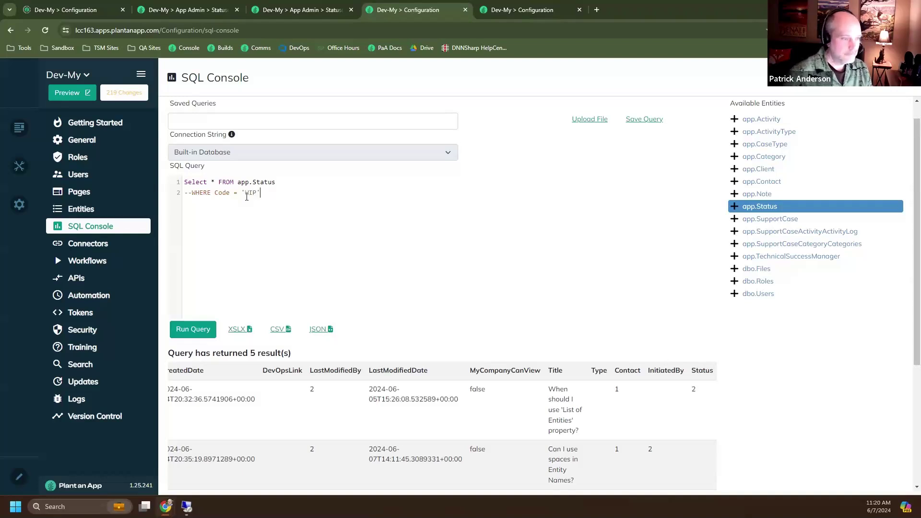
pyautogui.click(192, 193)
pyautogui.press('BackSpace')
pyautogui.press('BackSpace')
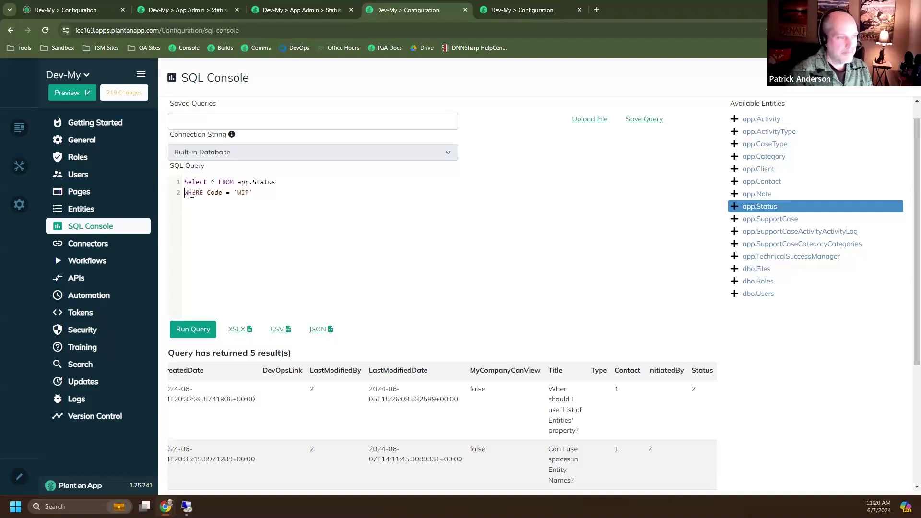
pyautogui.click(194, 331)
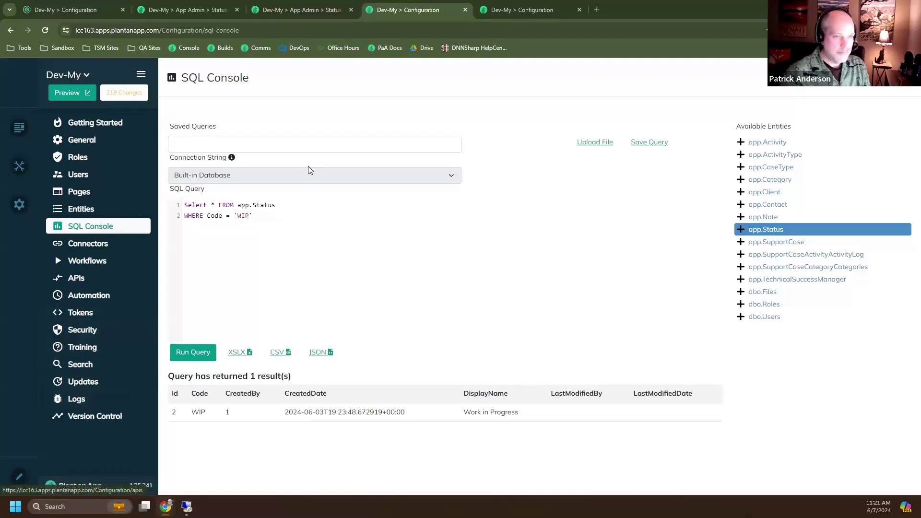
# Create a new token namespace named Case on the Tokens configuration page.
pyautogui.click(520, 10)
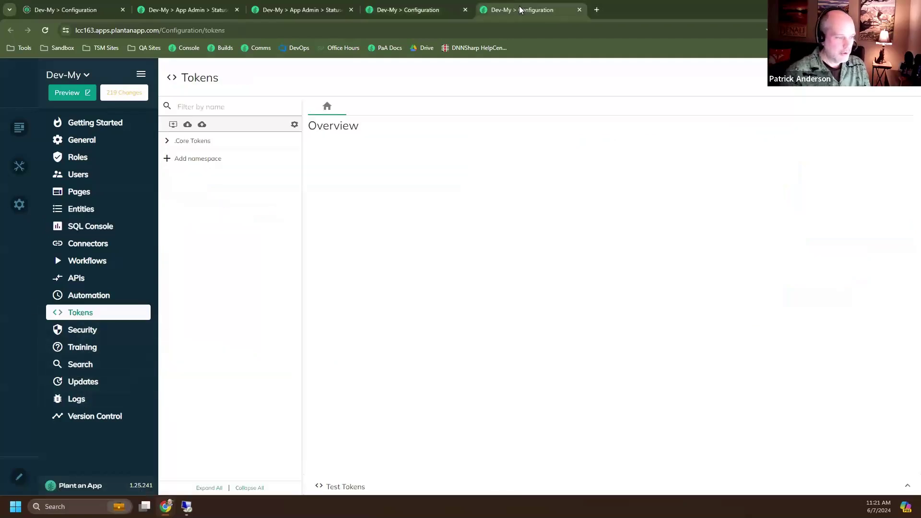
pyautogui.click(203, 158)
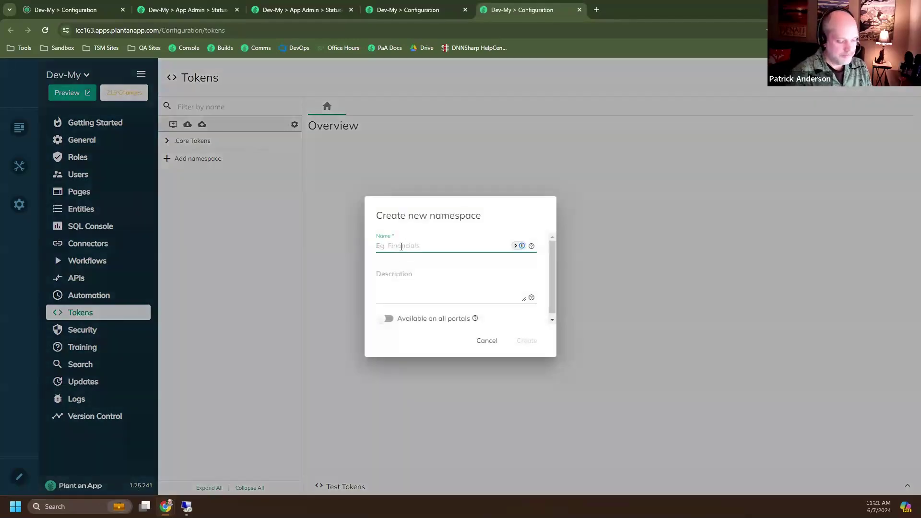
pyautogui.write('Case')
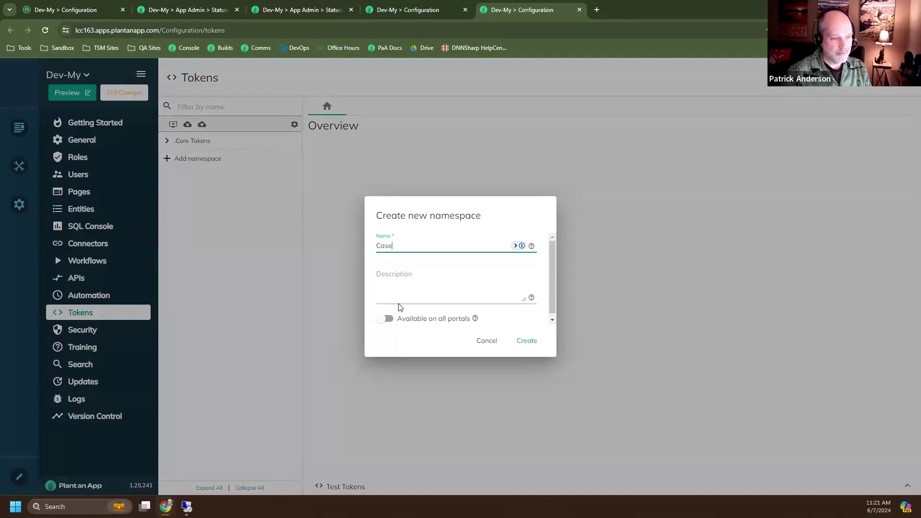
pyautogui.click(533, 345)
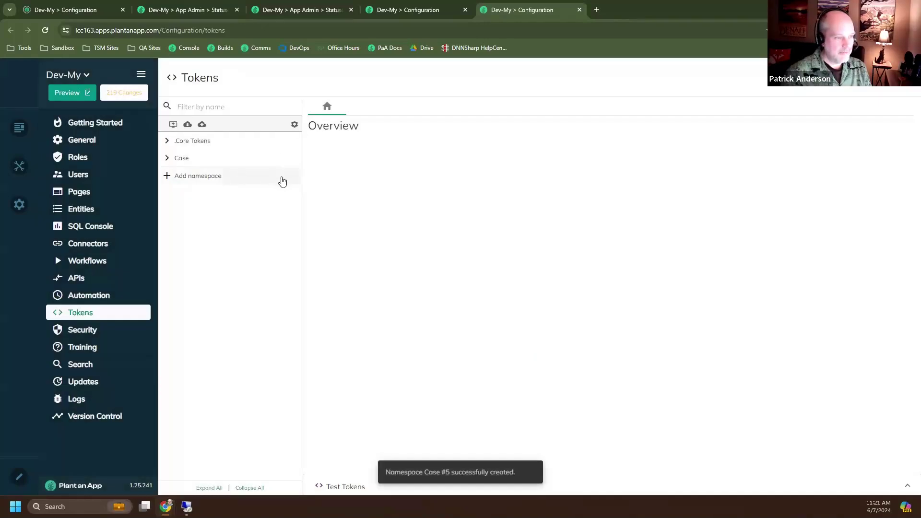
# Start a new token named StatusbyCode in the Case namespace and choose a Database Query definition for it.
pyautogui.moveTo(226, 158)
pyautogui.click(277, 158)
pyautogui.doubleClick(381, 169)
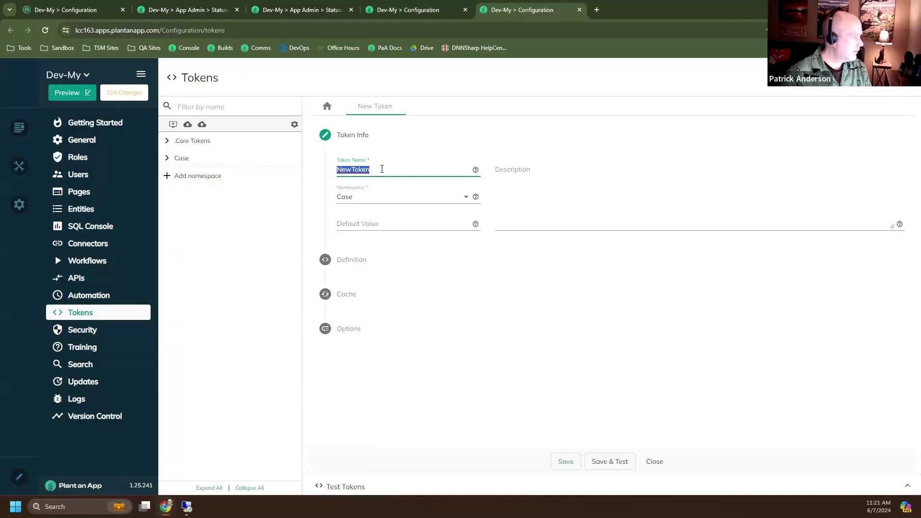
pyautogui.write('S')
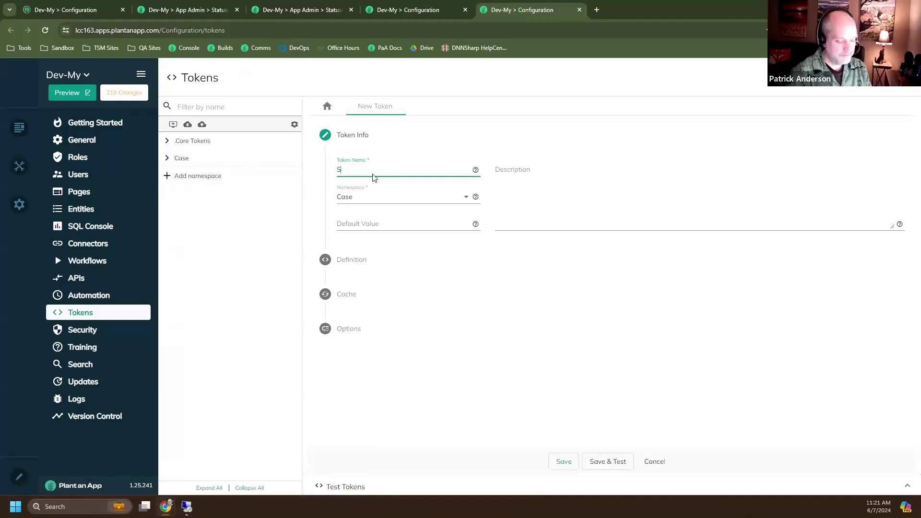
pyautogui.write('tatusb')
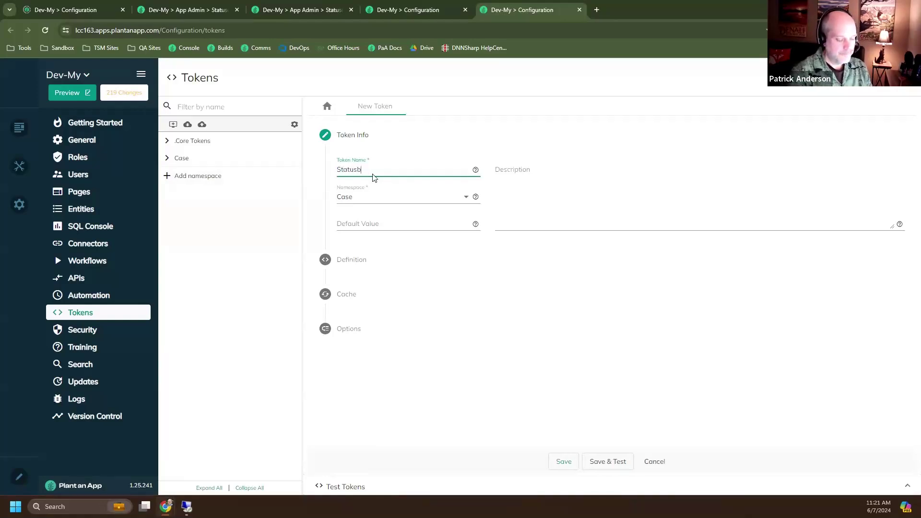
pyautogui.write('yCode')
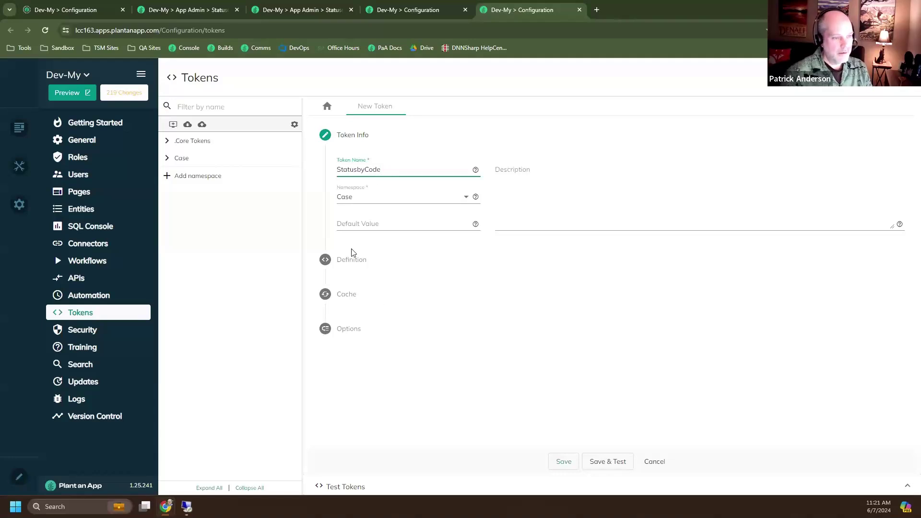
pyautogui.click(352, 258)
pyautogui.click(398, 243)
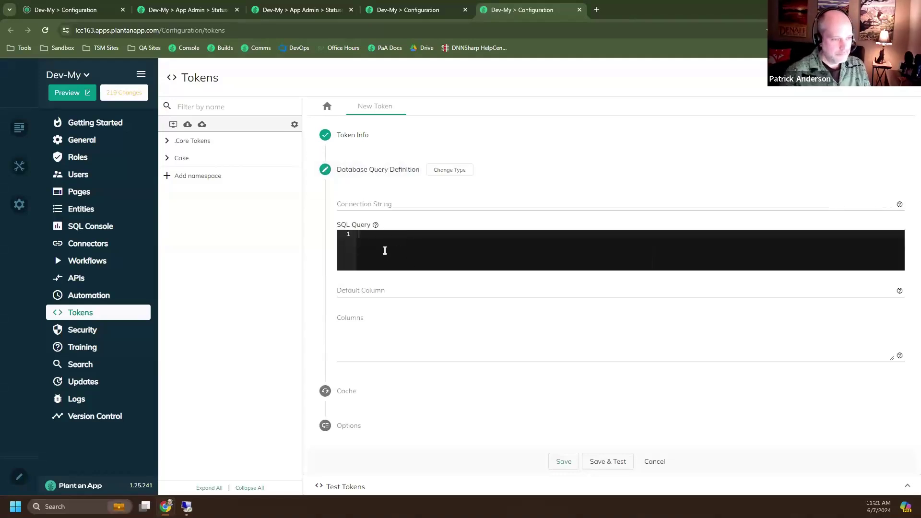
# Enter the token query SELECT * FROM app.Status WHERE Code = '[TknParams:Code]', set the default column to Id, and save it for testing.
pyautogui.click(385, 250)
pyautogui.write("SELECT * FROM app.Status WHERE Code = '[TknParams:Code]'")
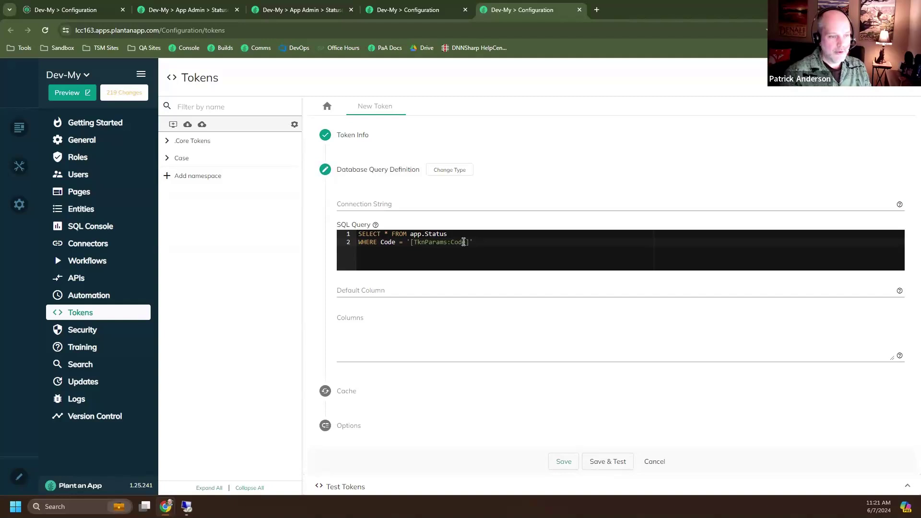
pyautogui.click(360, 292)
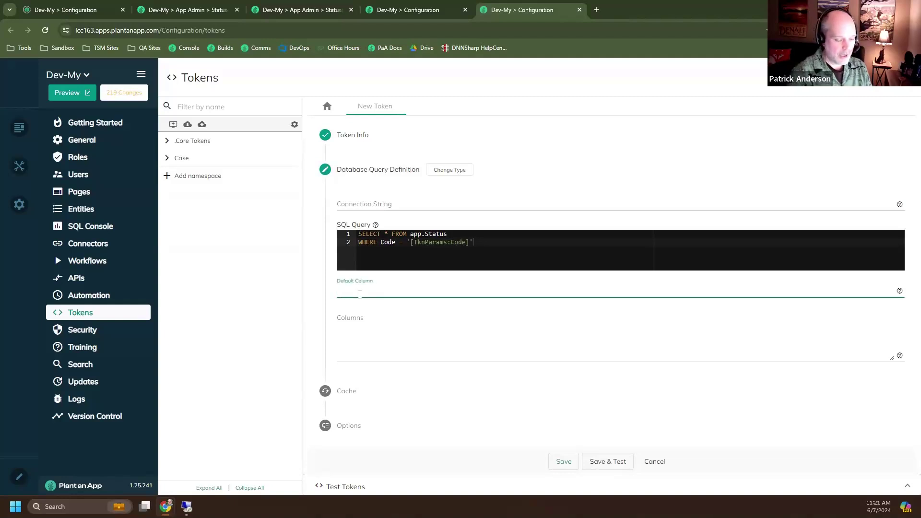
pyautogui.write('Id')
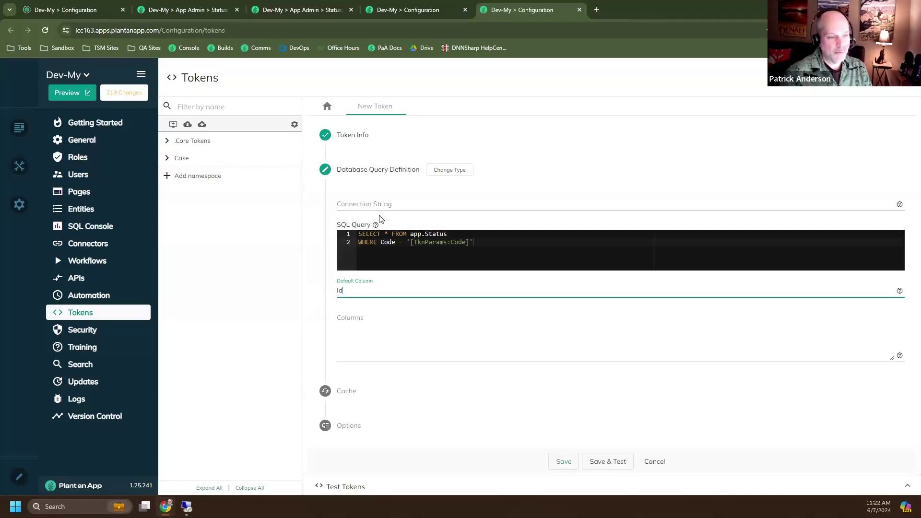
pyautogui.click(615, 463)
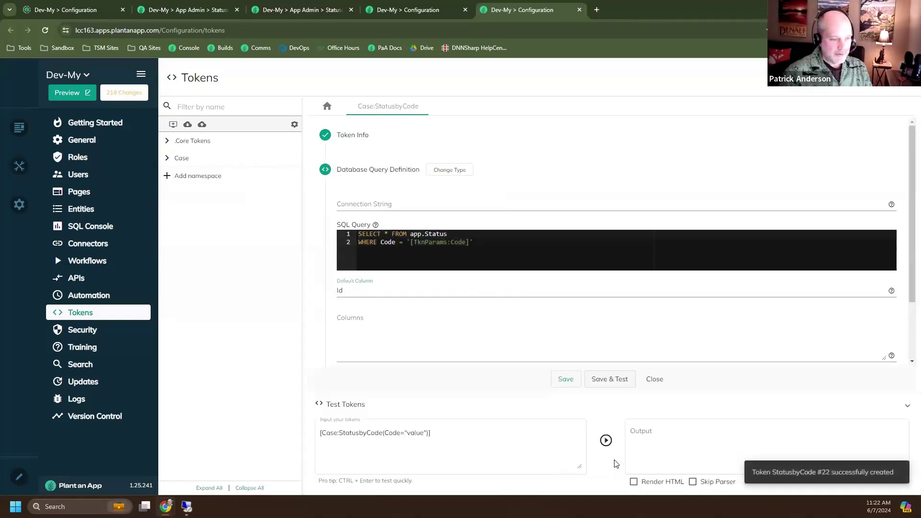
# Test the StatusbyCode token with Code="wip" and copy the full token expression.
pyautogui.doubleClick(414, 434)
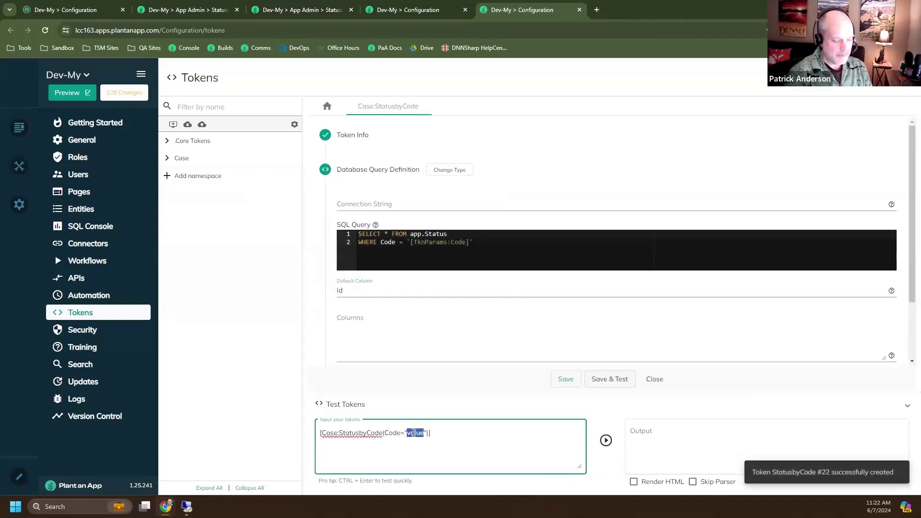
pyautogui.write('wip')
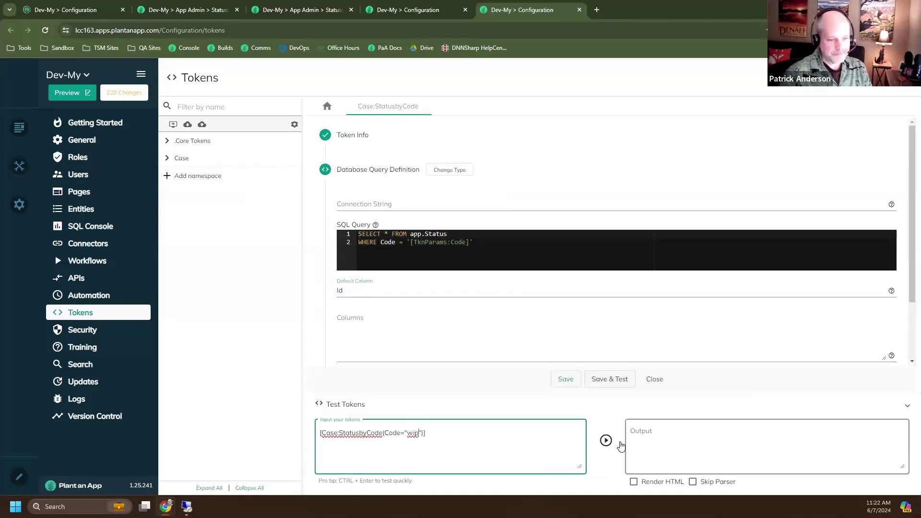
pyautogui.click(606, 440)
pyautogui.click(650, 433)
pyautogui.click(460, 434)
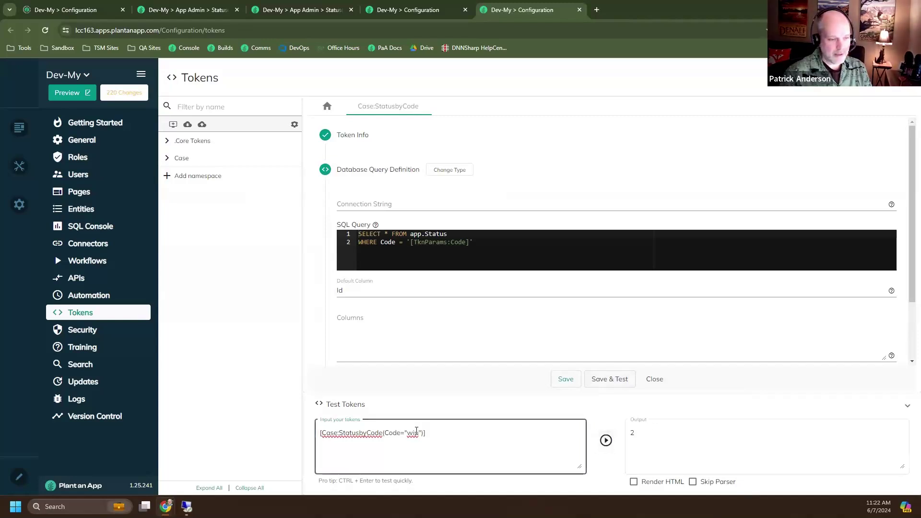
pyautogui.moveTo(460, 434); pyautogui.dragTo(295, 454)
pyautogui.hotkey('ctrl', 'c')
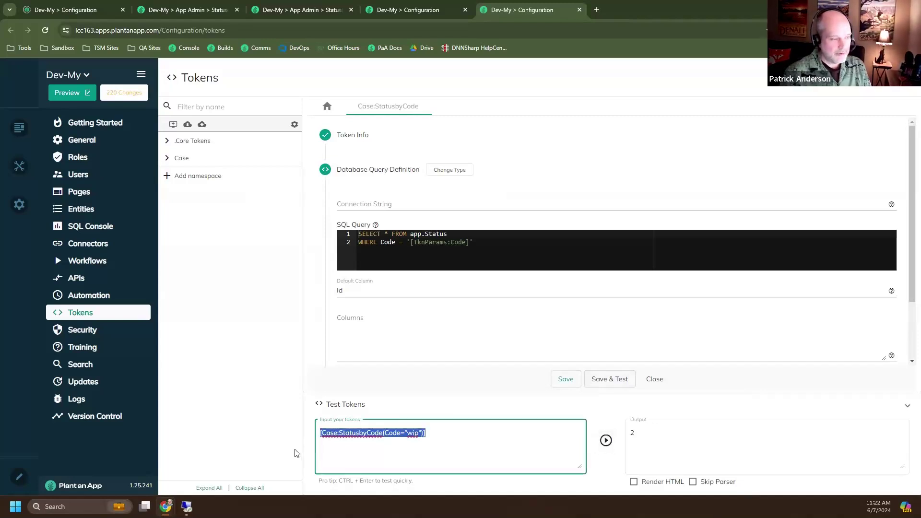
# Create a new workflow and assign it to the Default namespace.
pyautogui.click(91, 262)
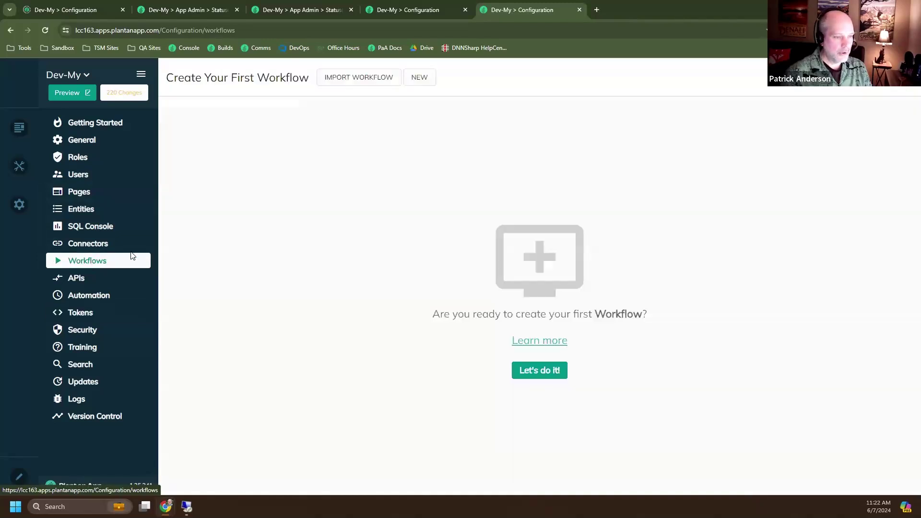
pyautogui.click(419, 78)
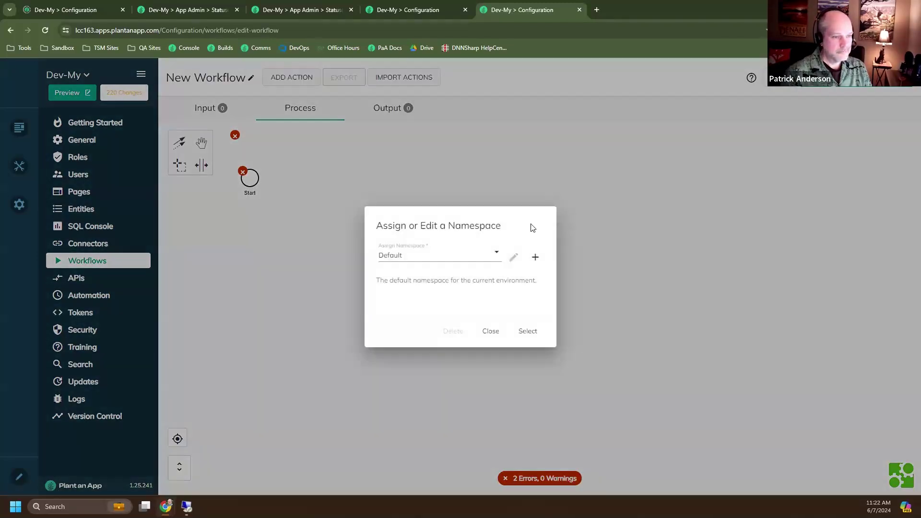
pyautogui.click(522, 330)
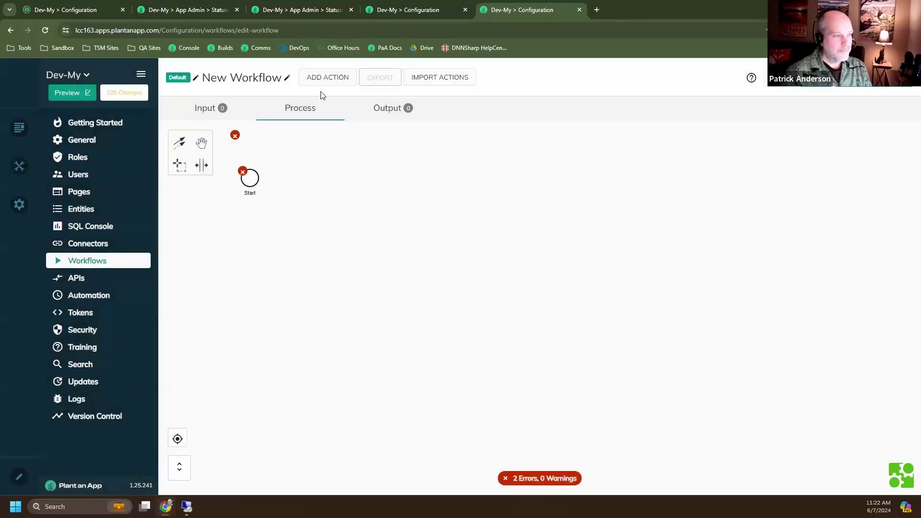
# Search the workflow actions for "update" and add the Partially update Support Case action.
pyautogui.click(327, 77)
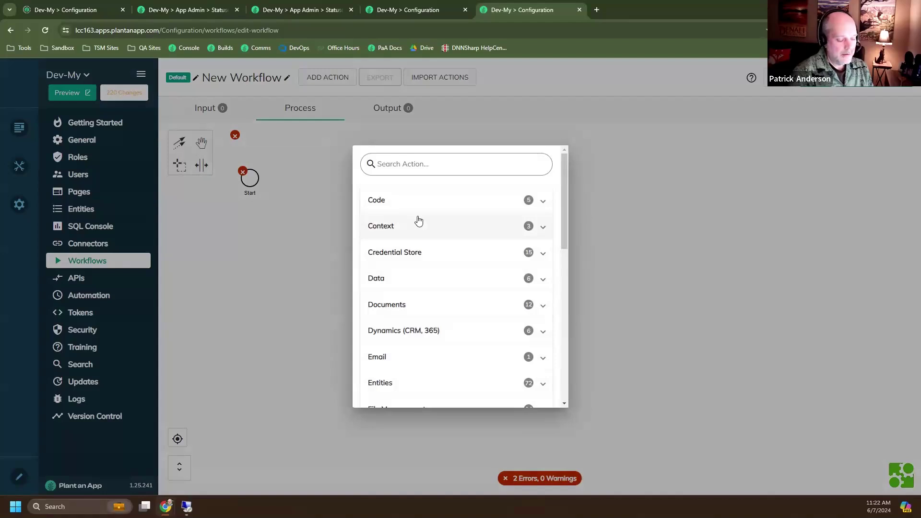
pyautogui.write('upda')
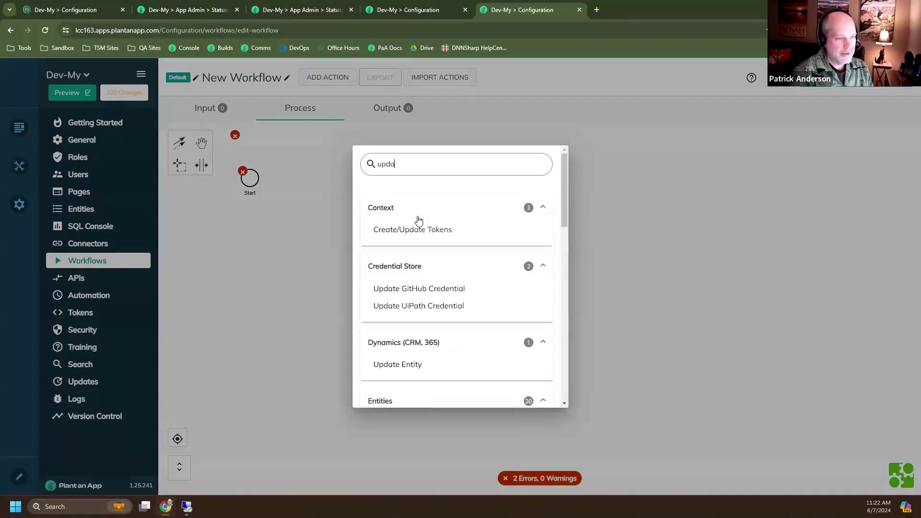
pyautogui.write('te')
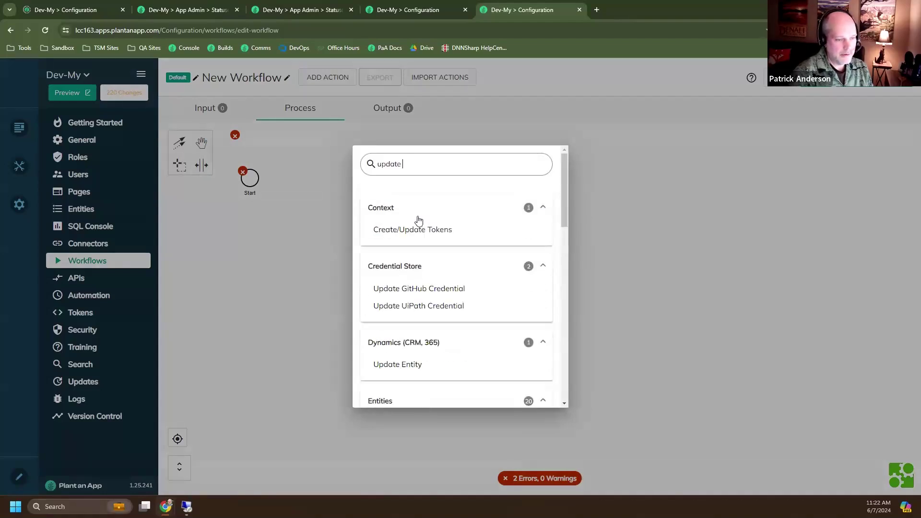
pyautogui.scroll(-3, 456, 365)
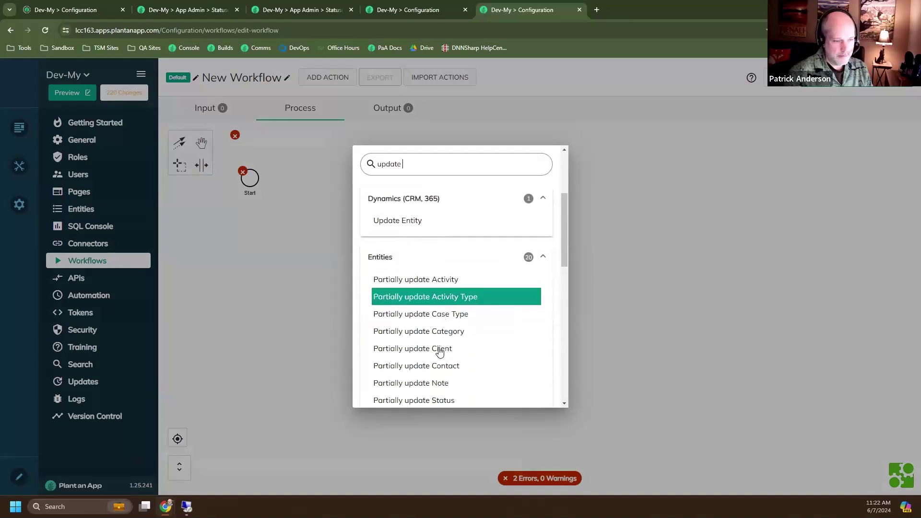
pyautogui.scroll(-1, 420, 347)
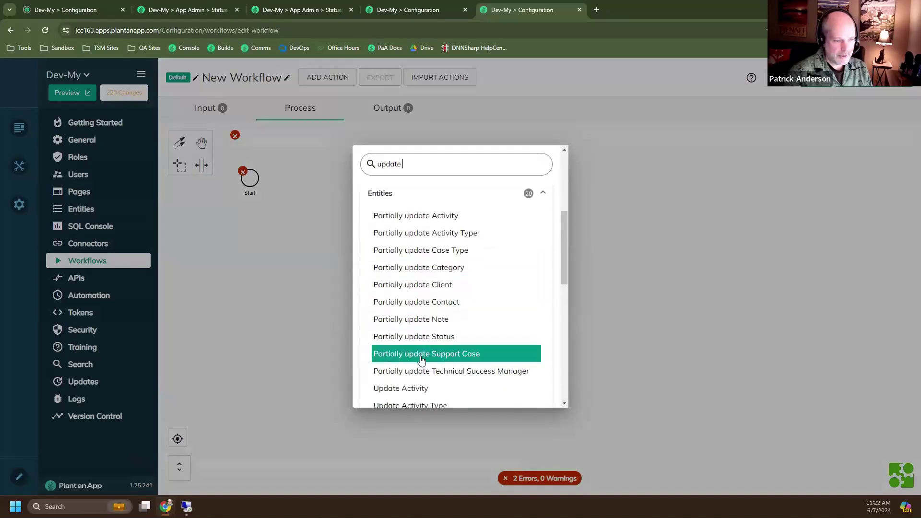
pyautogui.click(421, 359)
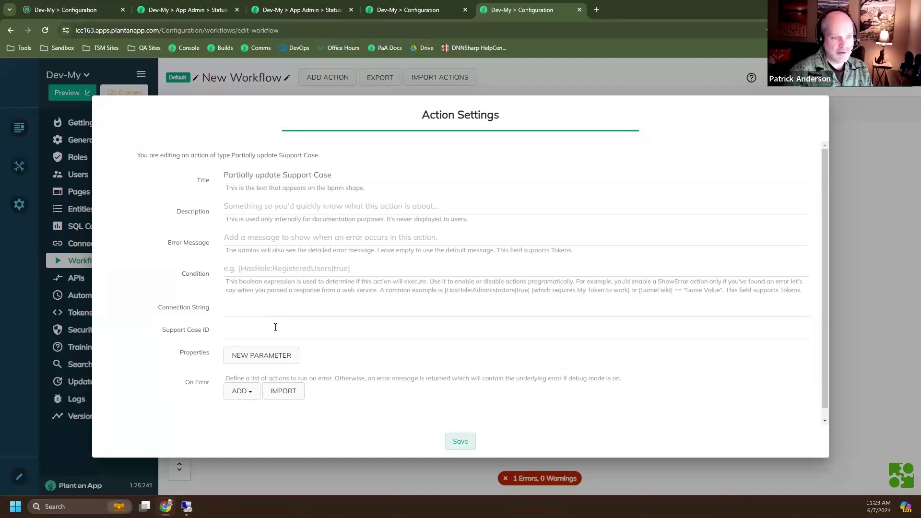
# Add a Status property with the value [Case:StatusbyCode(Code="wip")] to the Partially update Support Case action and close its settings.
pyautogui.click(245, 398)
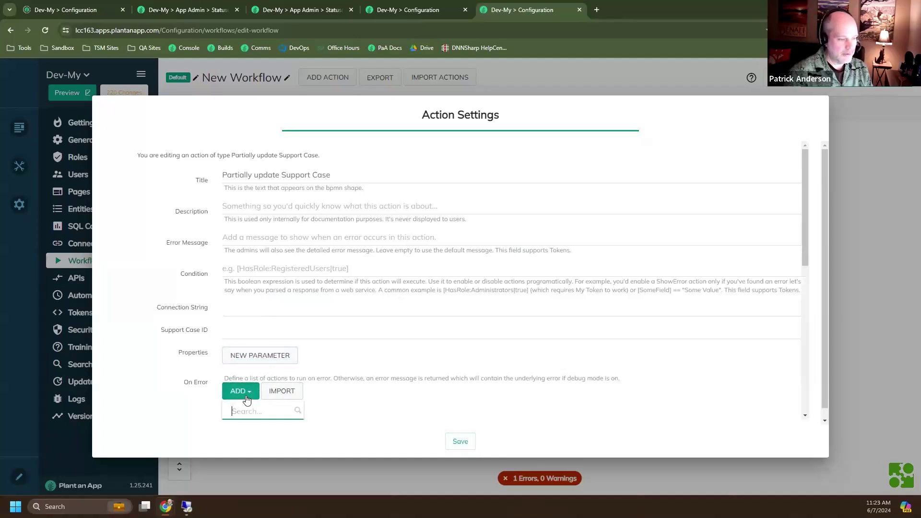
pyautogui.click(254, 360)
pyautogui.click(249, 370)
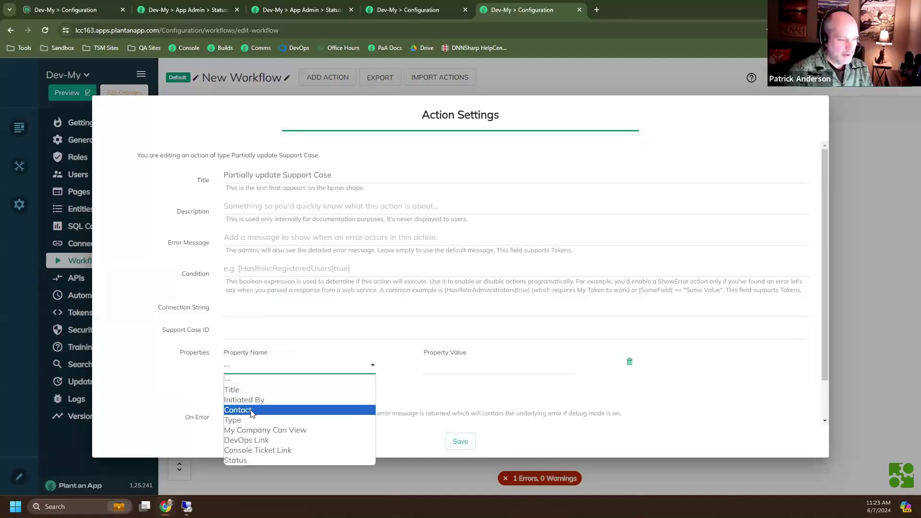
pyautogui.click(243, 460)
pyautogui.click(443, 370)
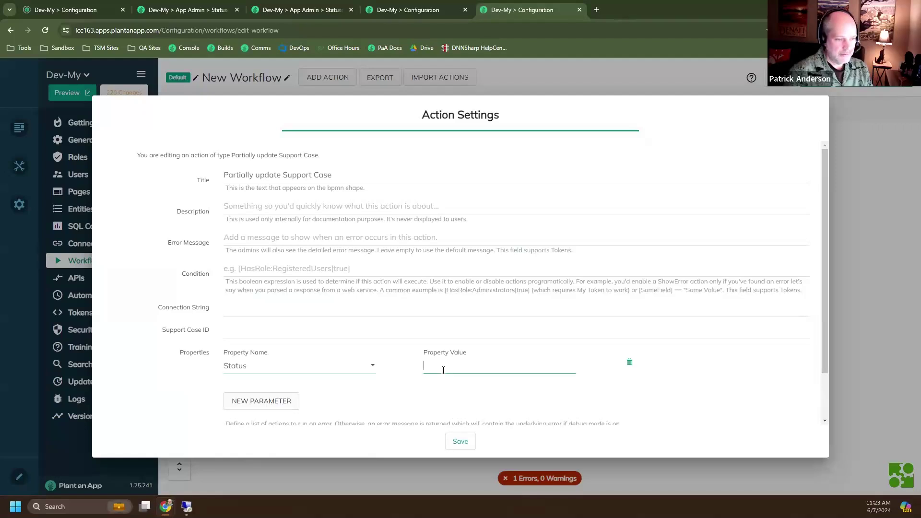
pyautogui.hotkey('ctrl', 'v')
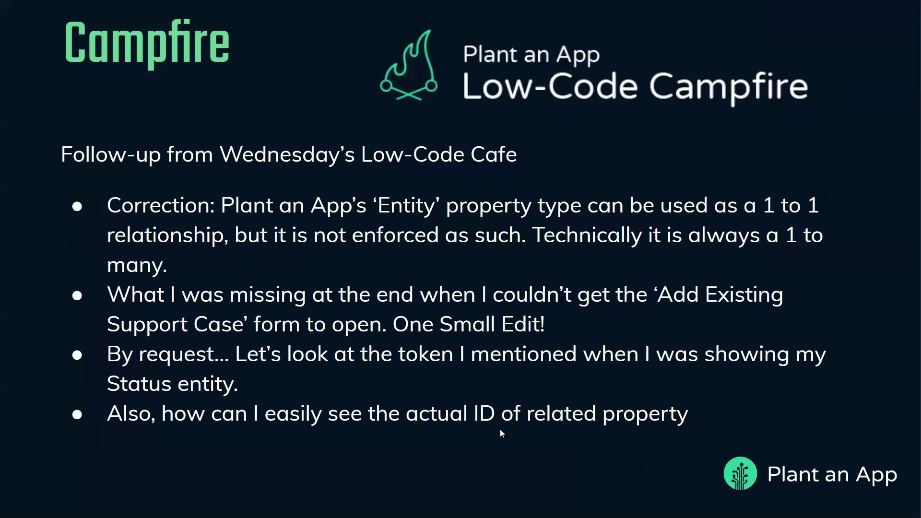
pyautogui.hotkey('alt', 'Tab')
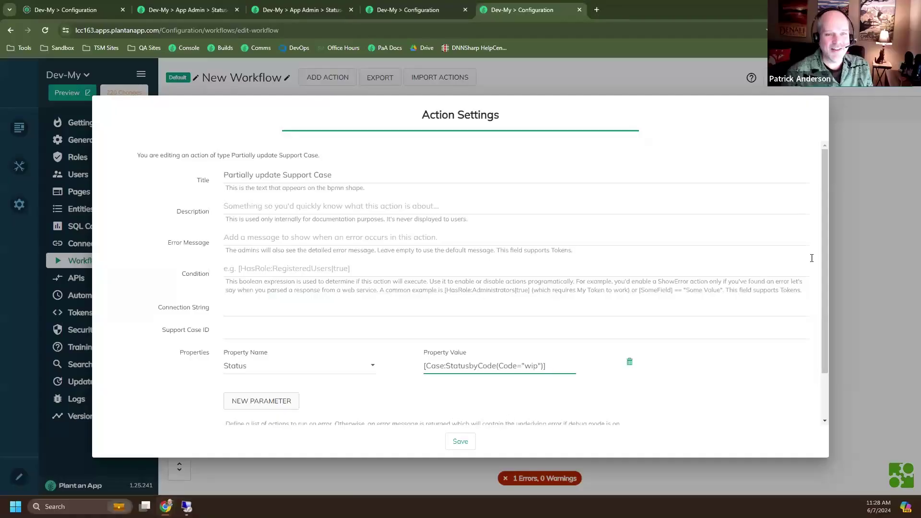
pyautogui.click(879, 155)
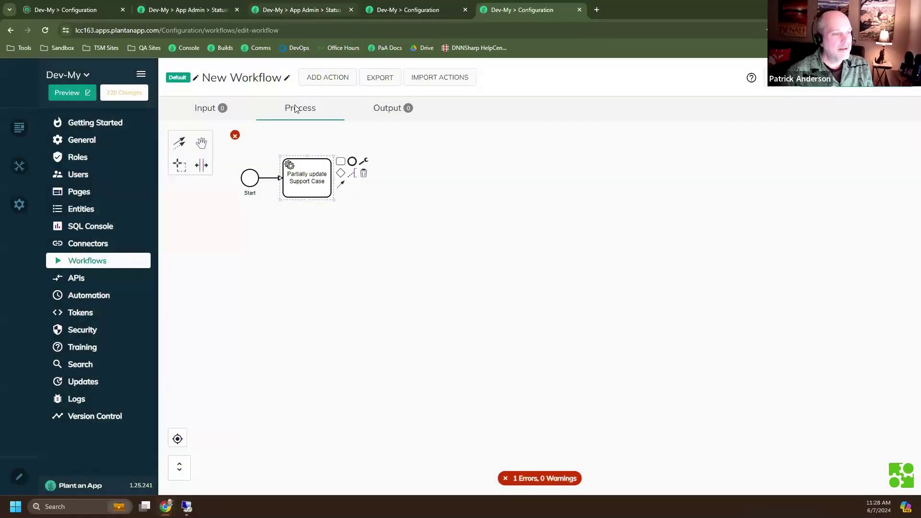
# Go from the Statuses listing to the TSM Support Cases listing.
pyautogui.click(205, 9)
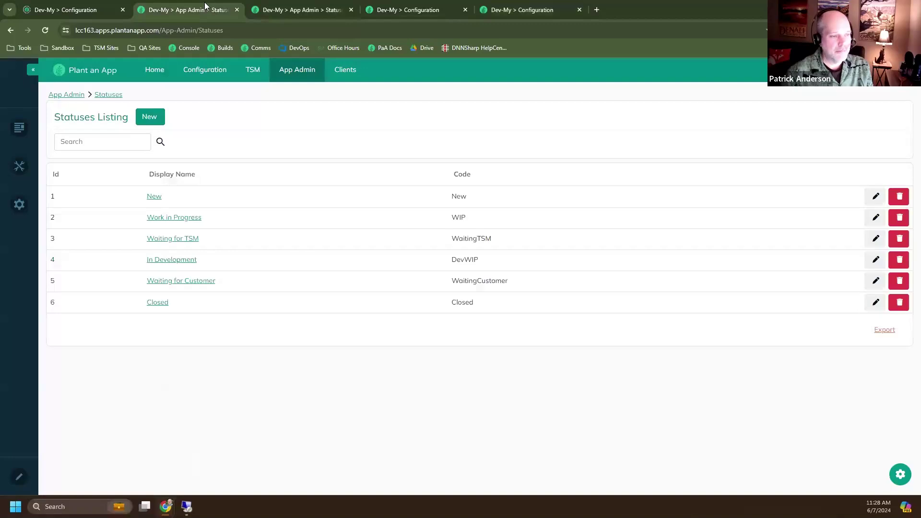
pyautogui.click(289, 10)
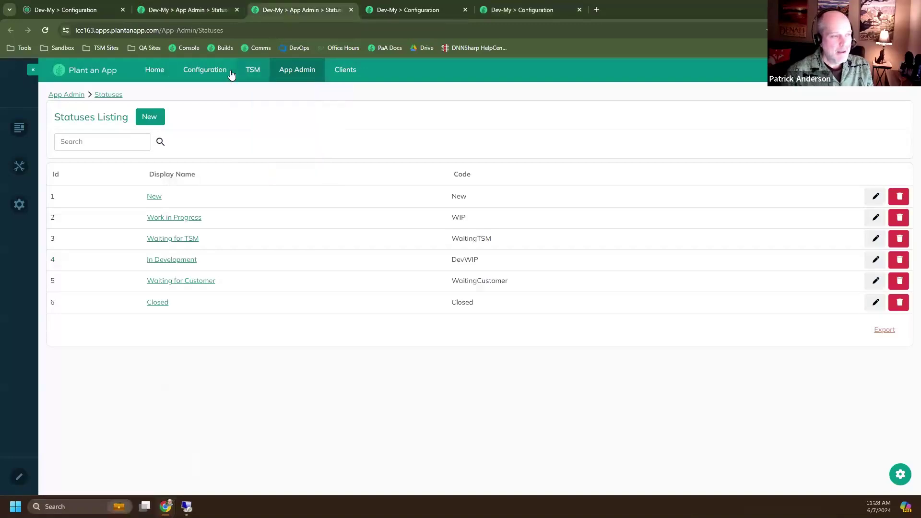
pyautogui.moveTo(253, 73)
pyautogui.click(259, 125)
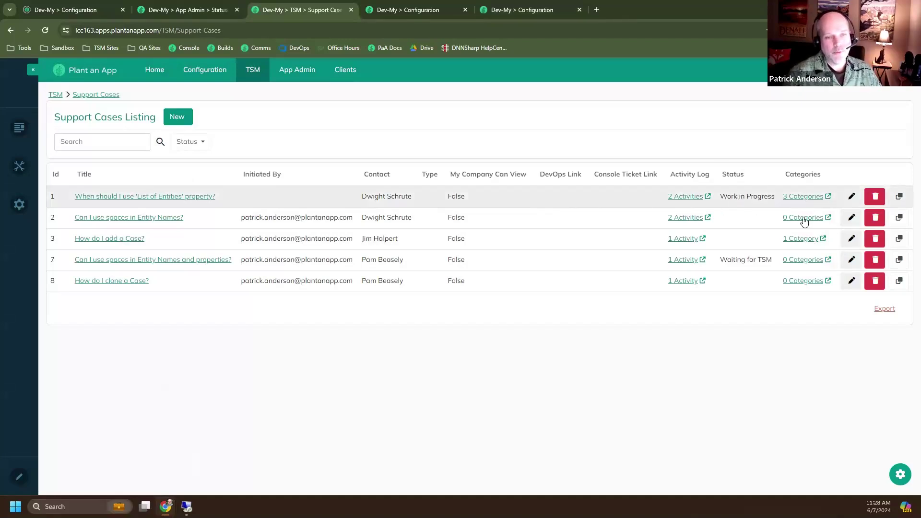
# Edit the support case "Can I use spaces in Entity Names?", set its status to Waiting for TSM and update it.
pyautogui.click(852, 217)
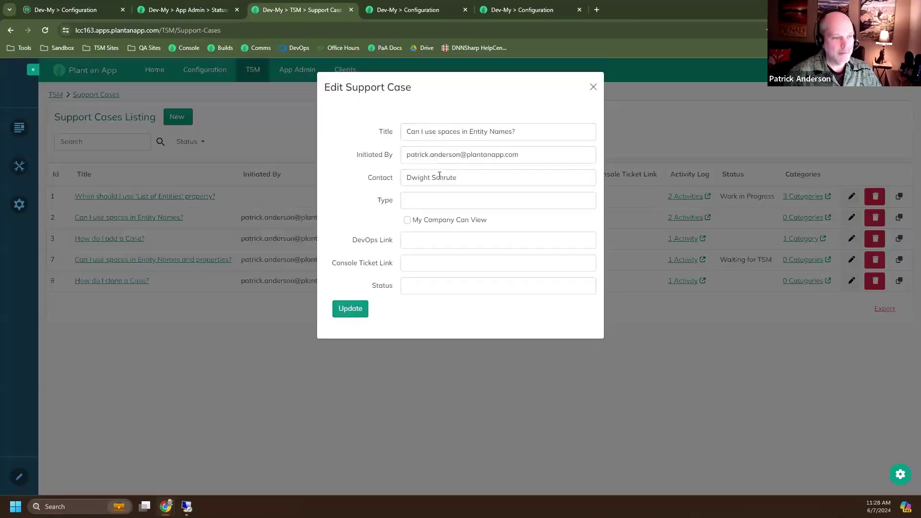
pyautogui.click(440, 202)
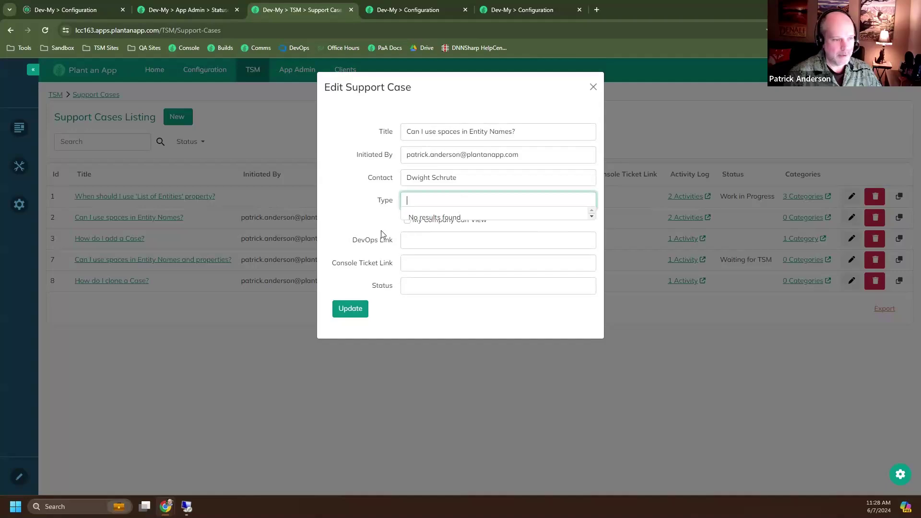
pyautogui.click(367, 221)
pyautogui.click(429, 283)
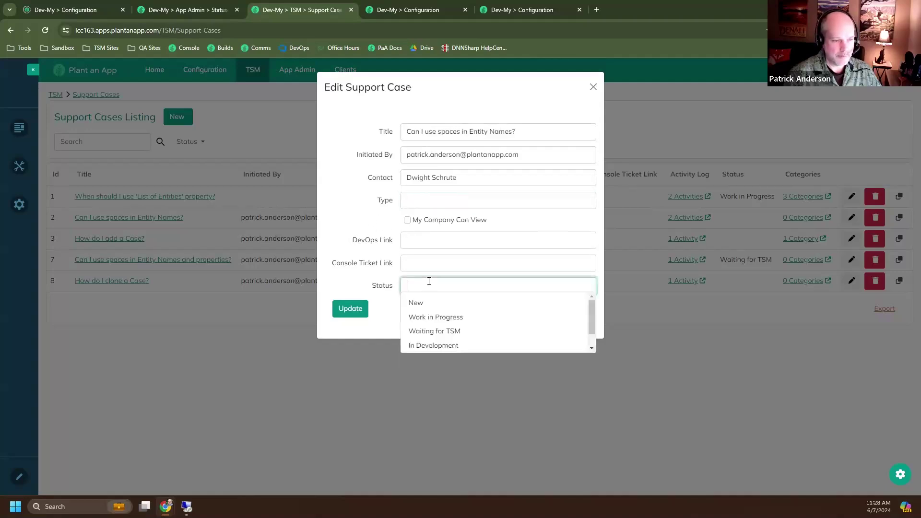
pyautogui.click(441, 331)
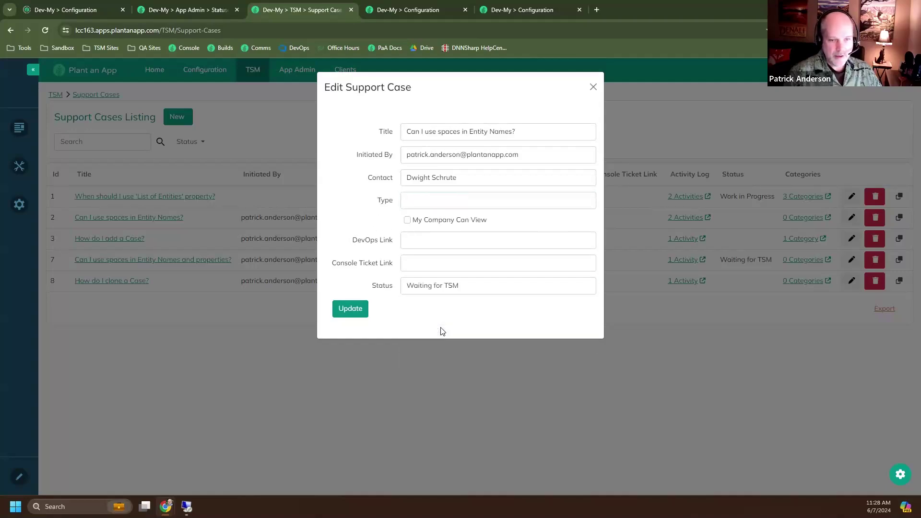
pyautogui.click(350, 308)
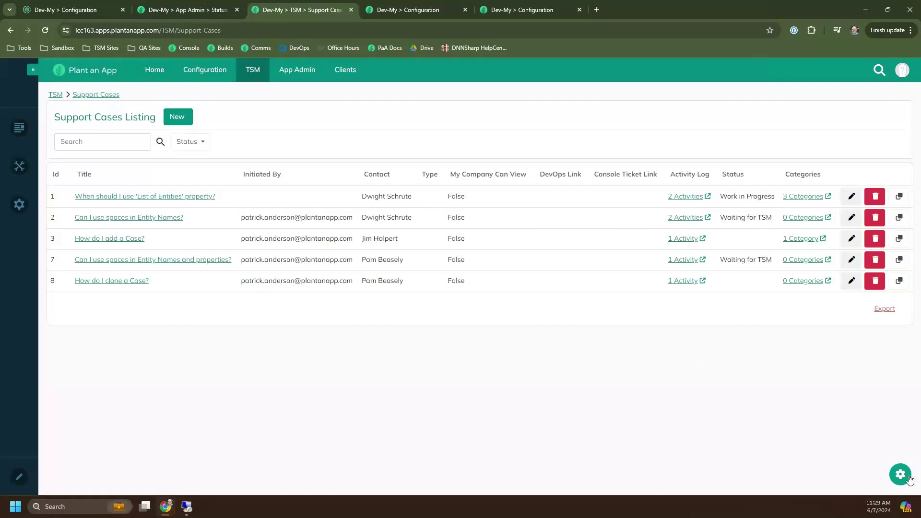
# Open the settings of the Support Cases Listing and go to its data fields.
pyautogui.click(901, 476)
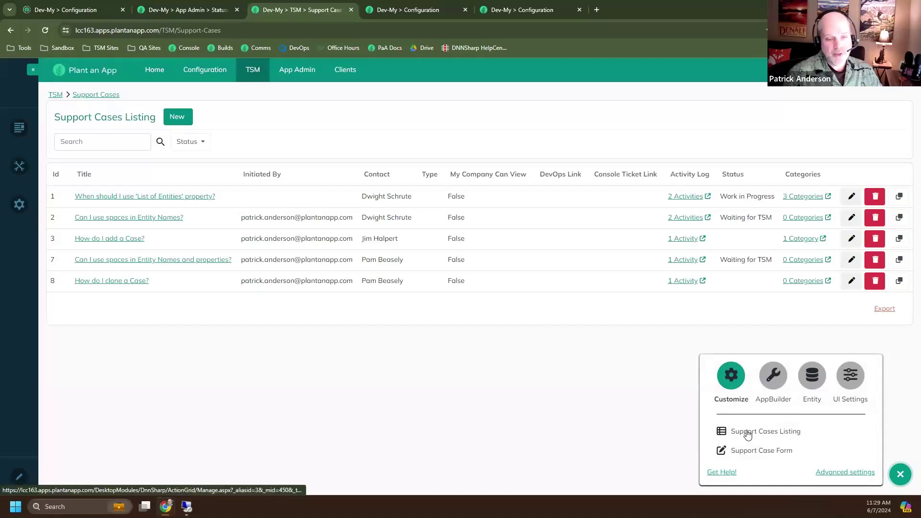
pyautogui.click(747, 432)
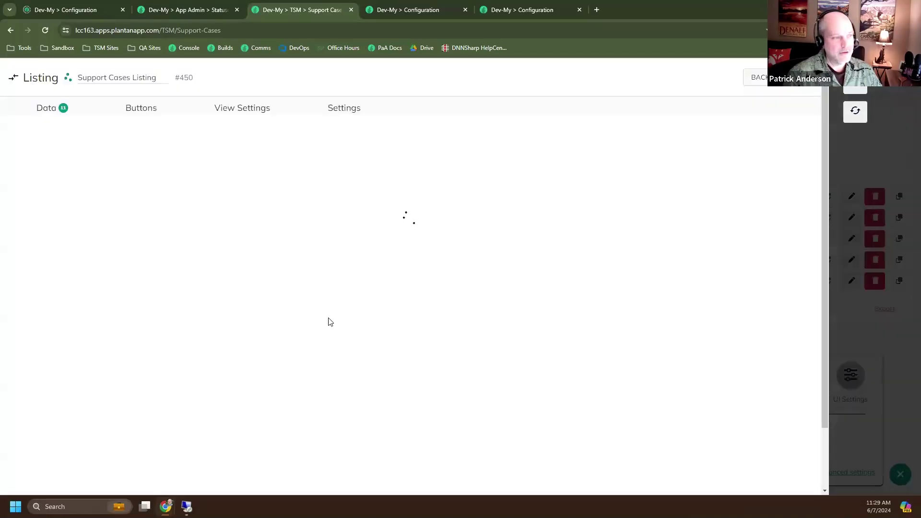
pyautogui.scroll(-2, 146, 238)
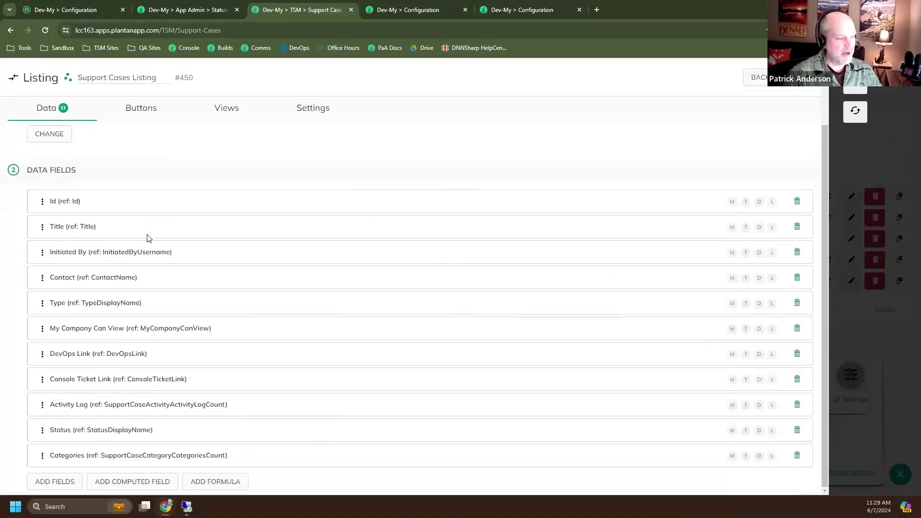
# Inspect the listing's available fields, the Status field's settings and the Support Cases data source, leaving the data source without changes.
pyautogui.click(55, 481)
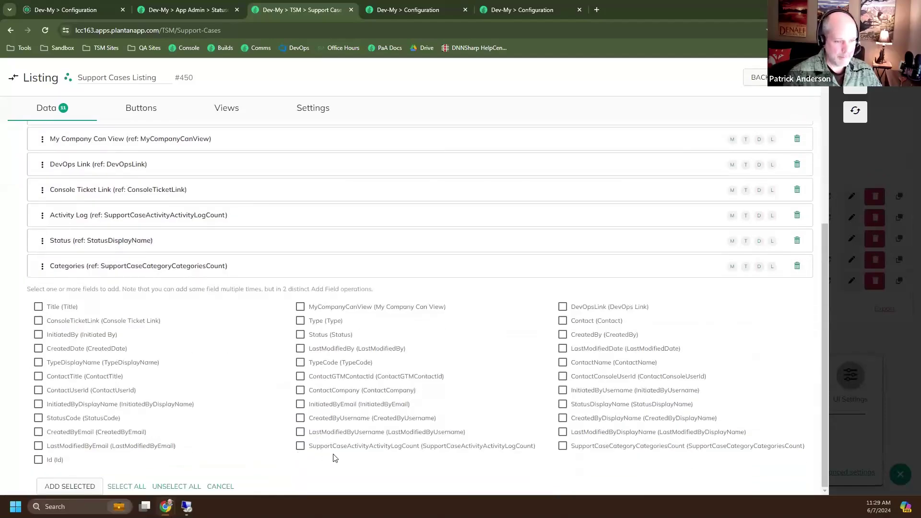
pyautogui.scroll(2, 53, 240)
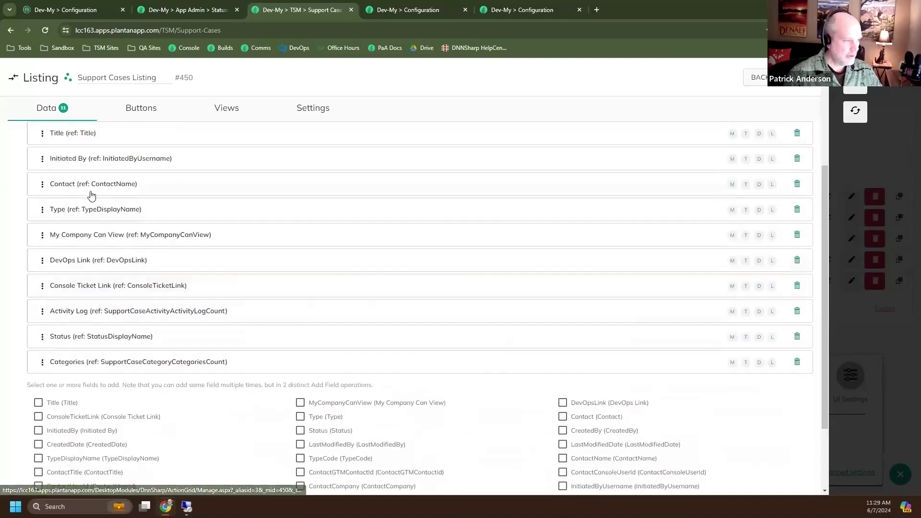
pyautogui.click(80, 339)
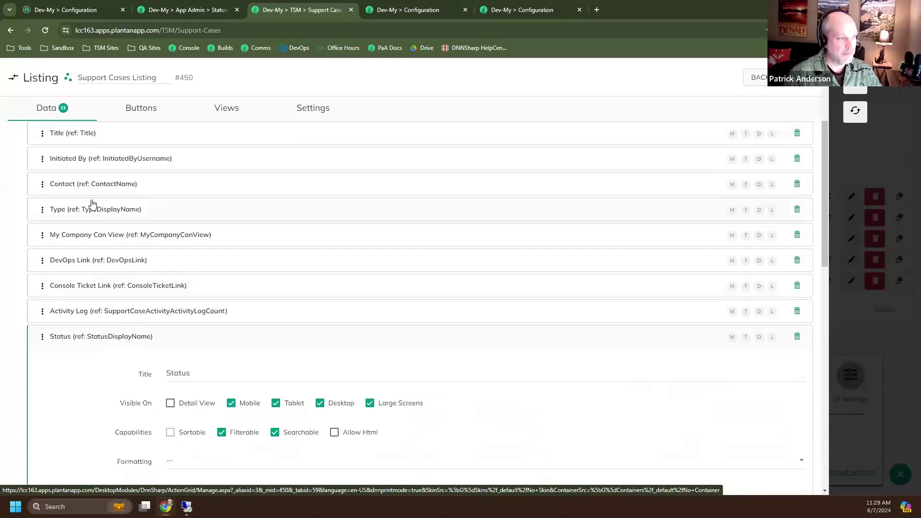
pyautogui.scroll(3, 93, 205)
pyautogui.click(48, 205)
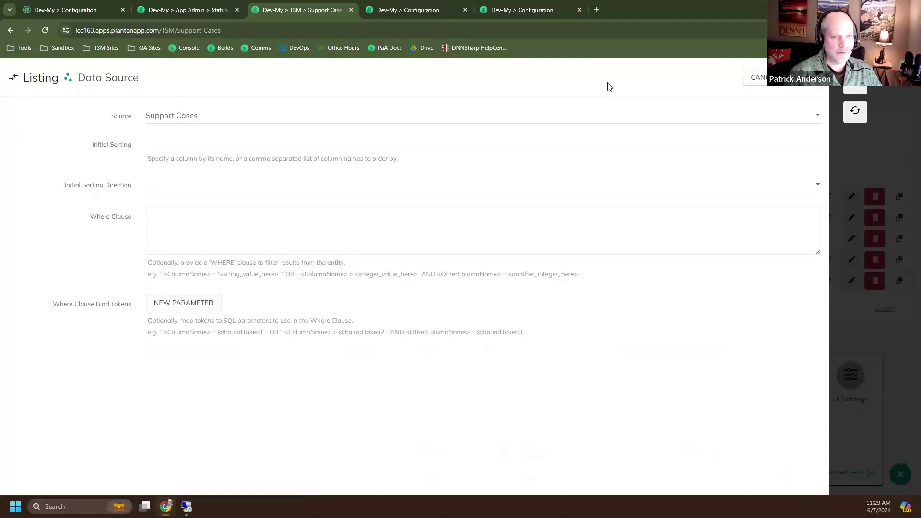
pyautogui.click(755, 80)
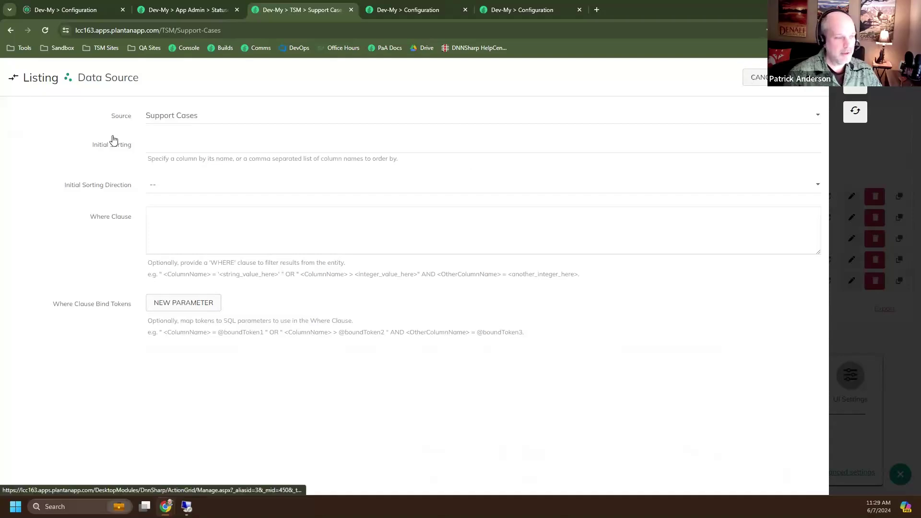
pyautogui.scroll(-2, 75, 289)
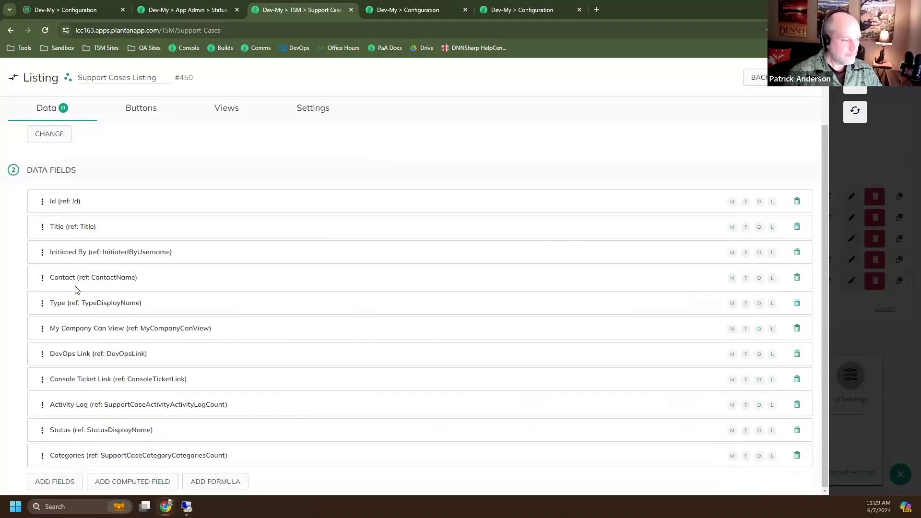
# Add the Status (Status) field to the listing's data fields and return to the Support Cases listing.
pyautogui.click(61, 478)
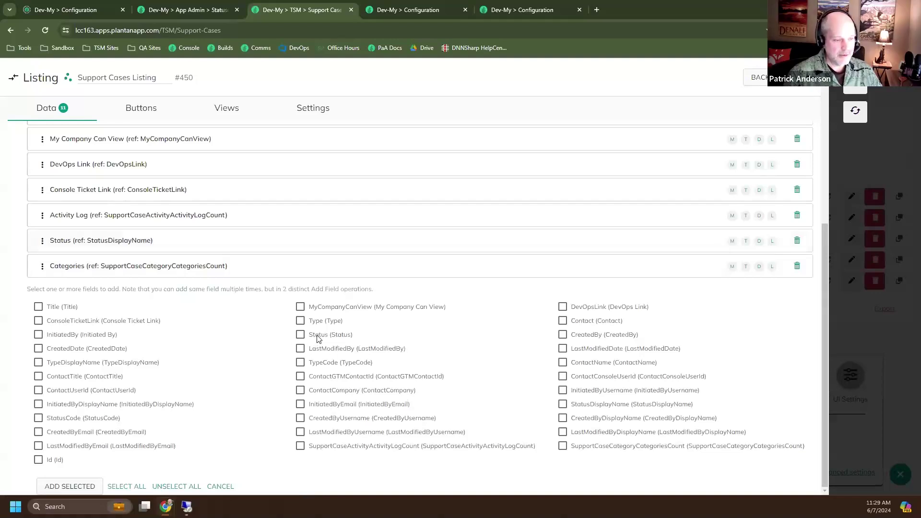
pyautogui.click(300, 336)
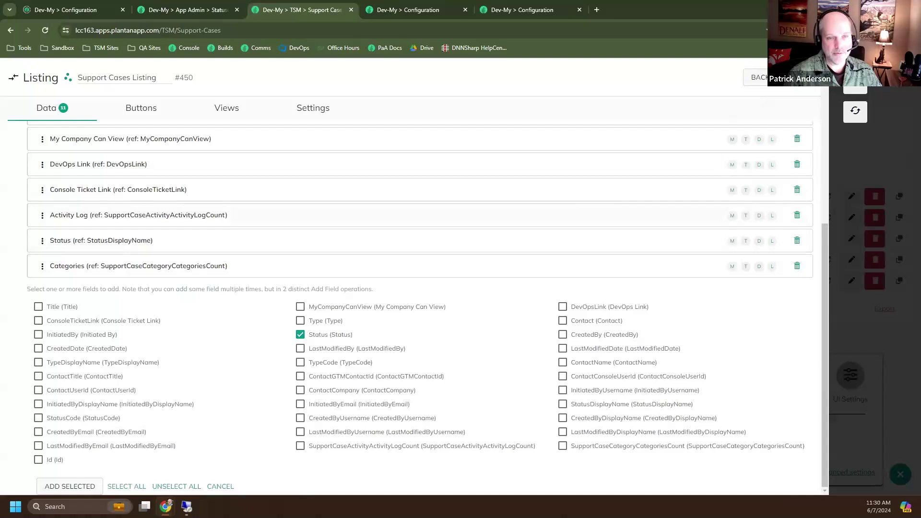
pyautogui.click(67, 486)
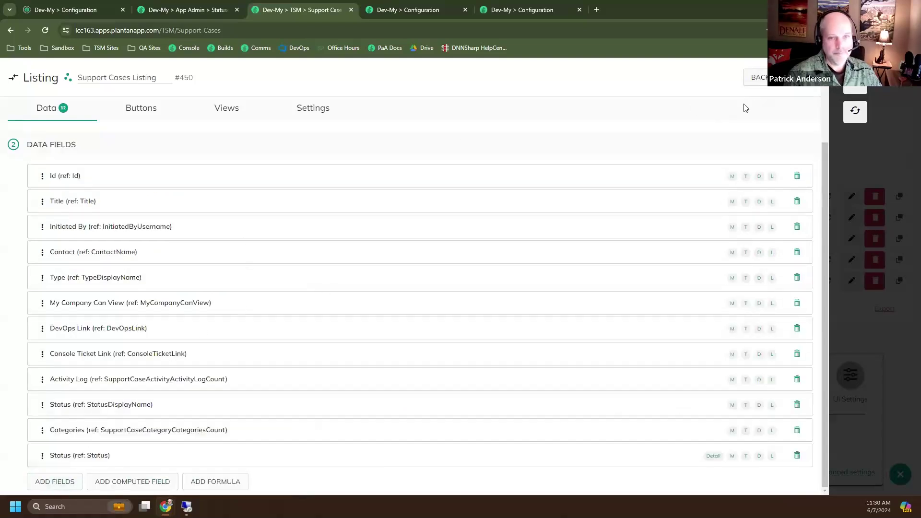
pyautogui.click(855, 113)
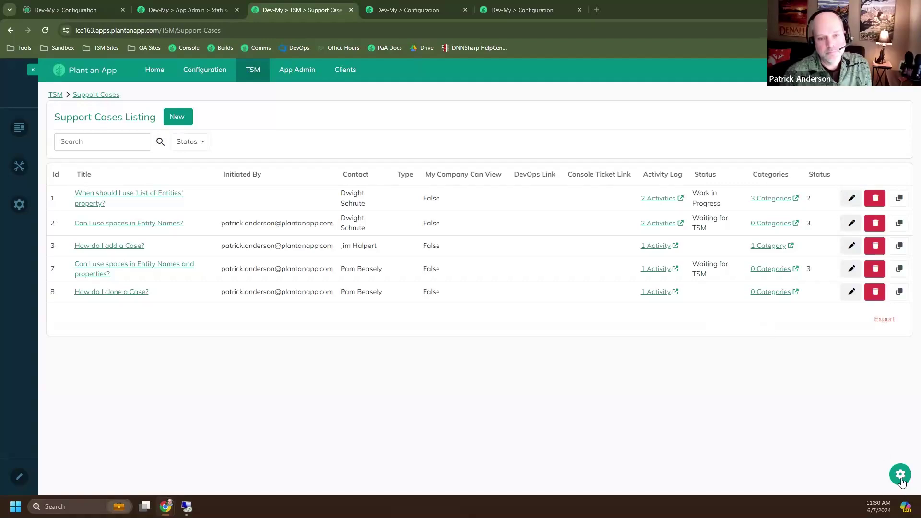
# Reopen the Support Cases Listing settings and retitle the data field with reference Status as "Status Id".
pyautogui.click(901, 481)
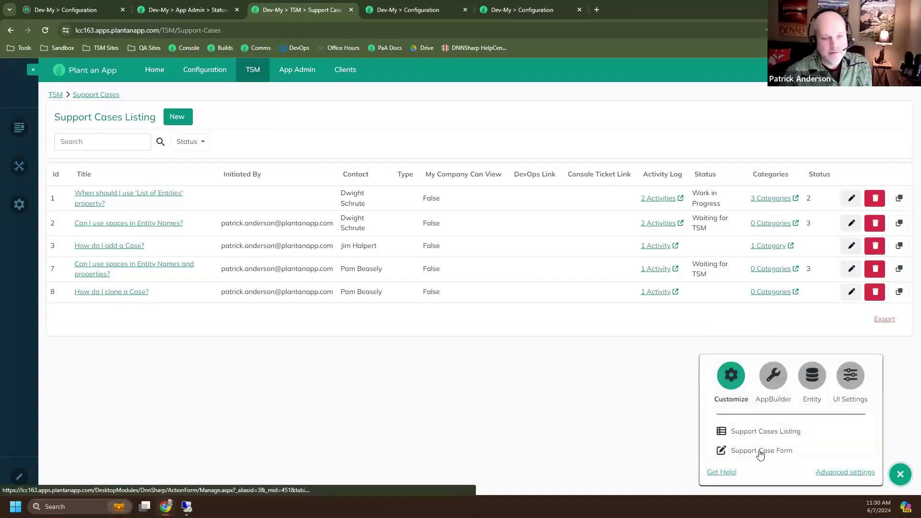
pyautogui.click(759, 431)
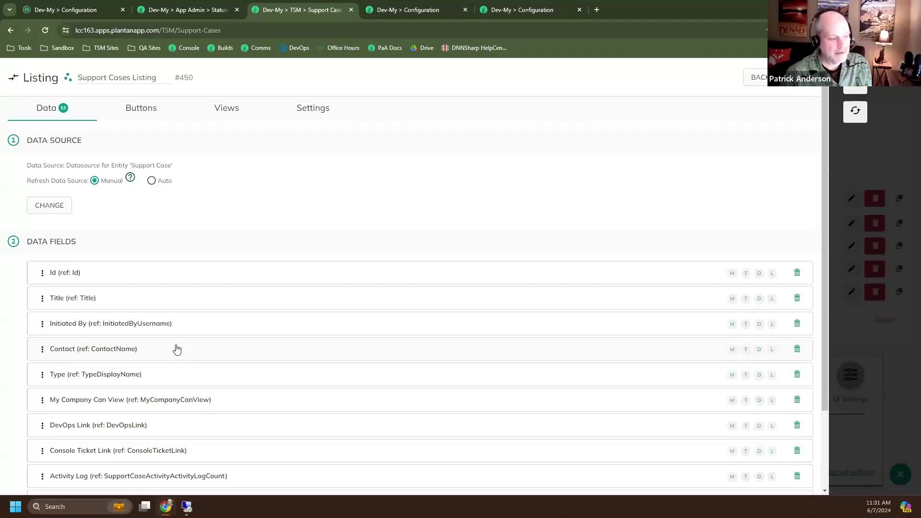
pyautogui.scroll(-1, 114, 458)
pyautogui.scroll(-2, 114, 458)
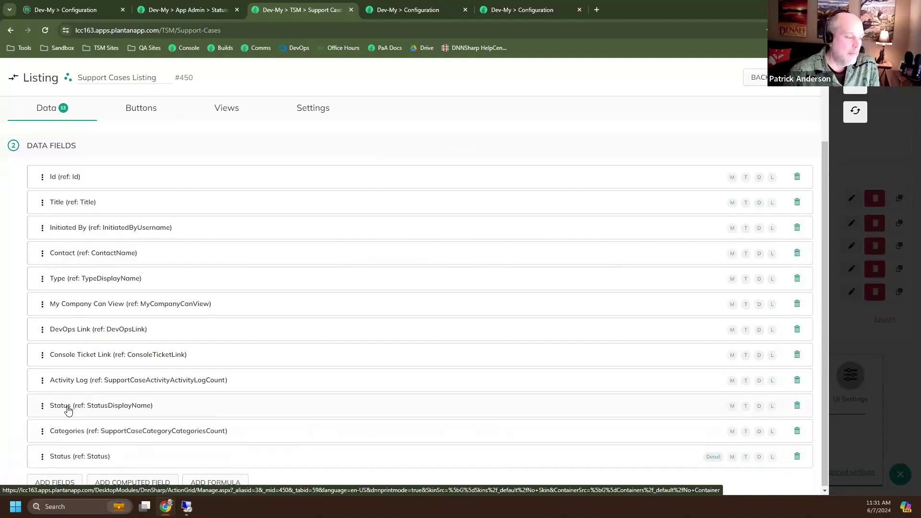
pyautogui.click(74, 458)
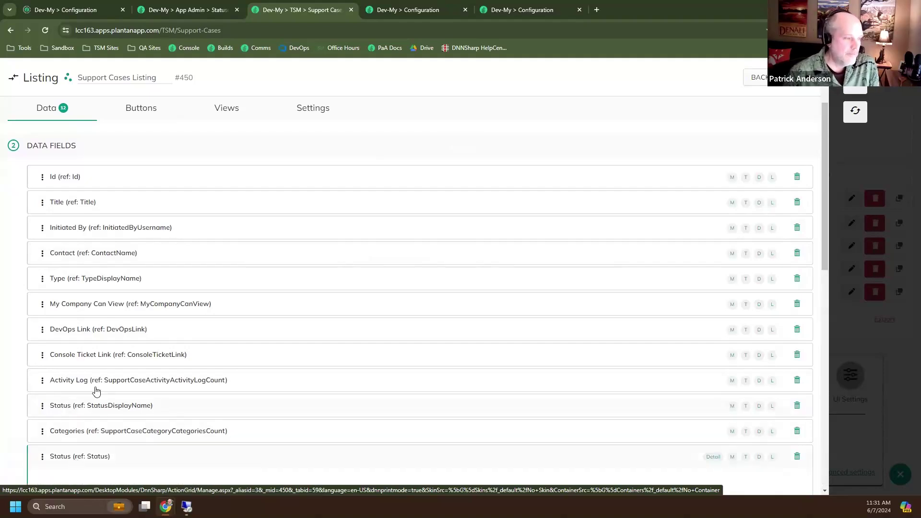
pyautogui.click(214, 394)
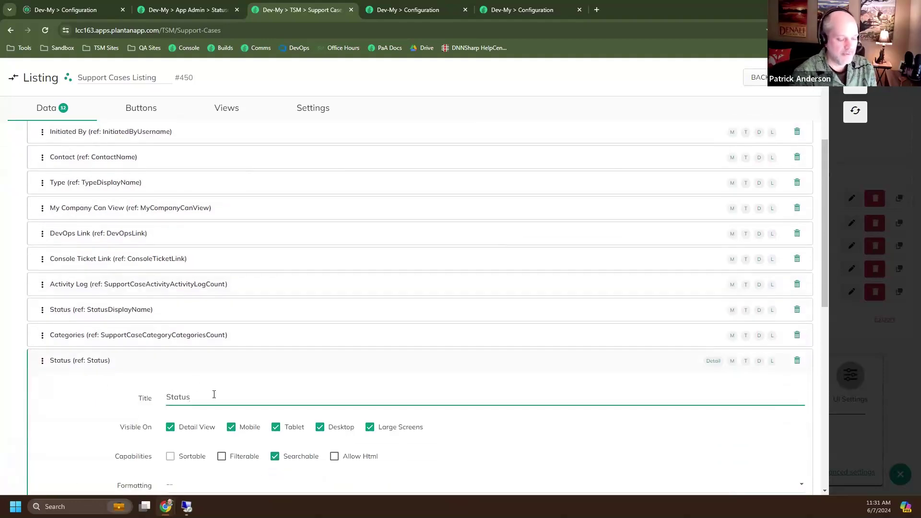
pyautogui.write('Id')
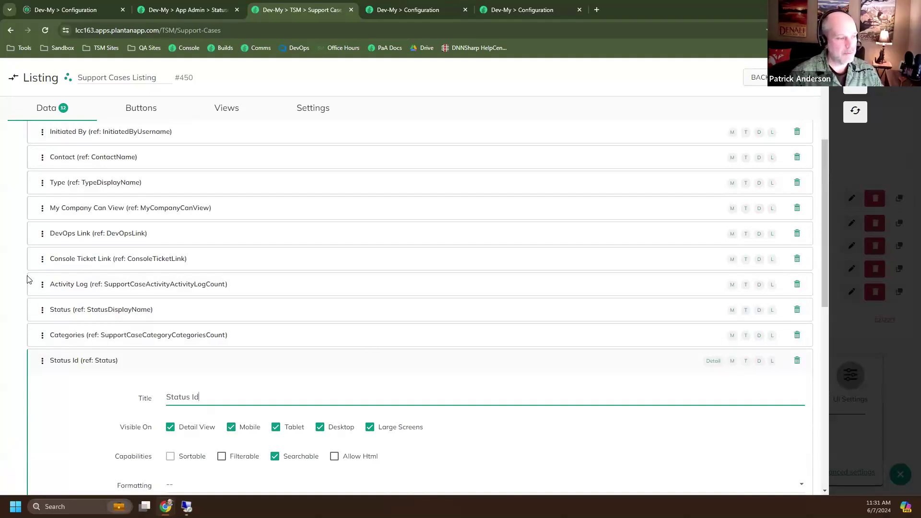
# Check the settings of the Status field that references StatusDisplayName and return to the Support Cases listing.
pyautogui.click(81, 314)
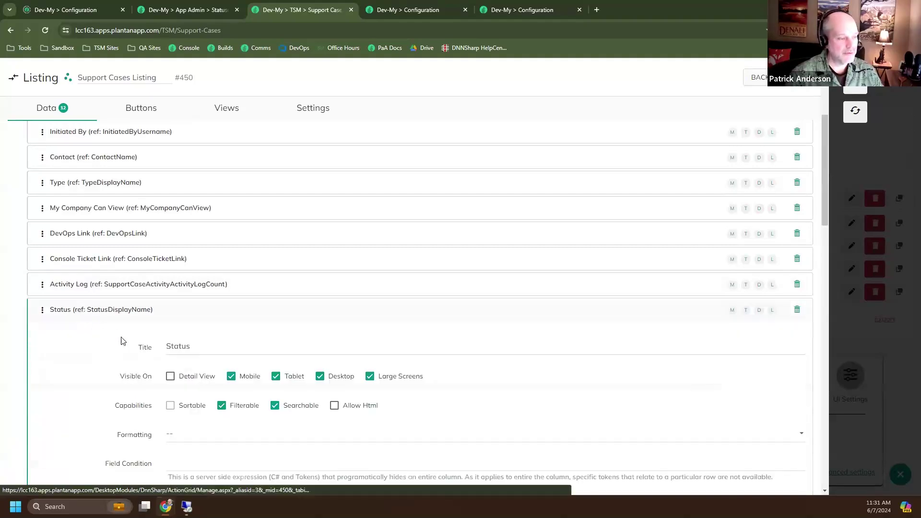
pyautogui.scroll(-2, 144, 350)
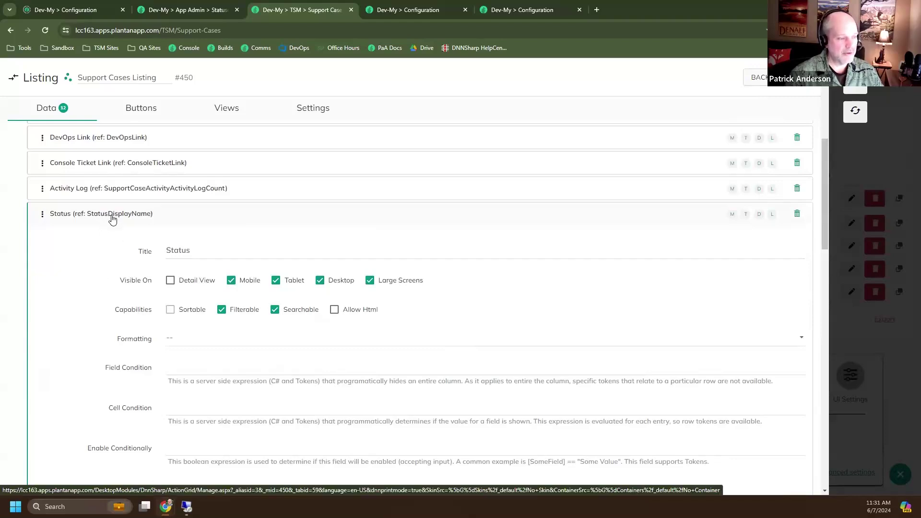
pyautogui.click(68, 217)
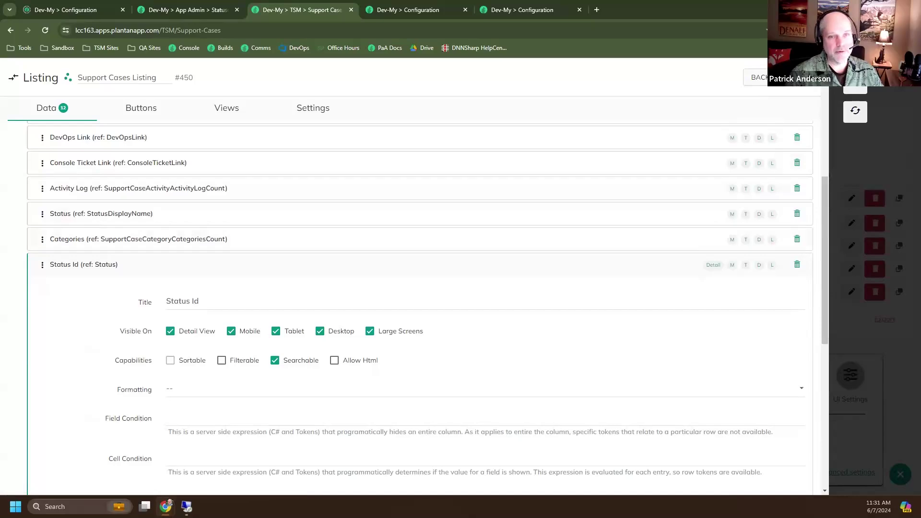
pyautogui.click(854, 112)
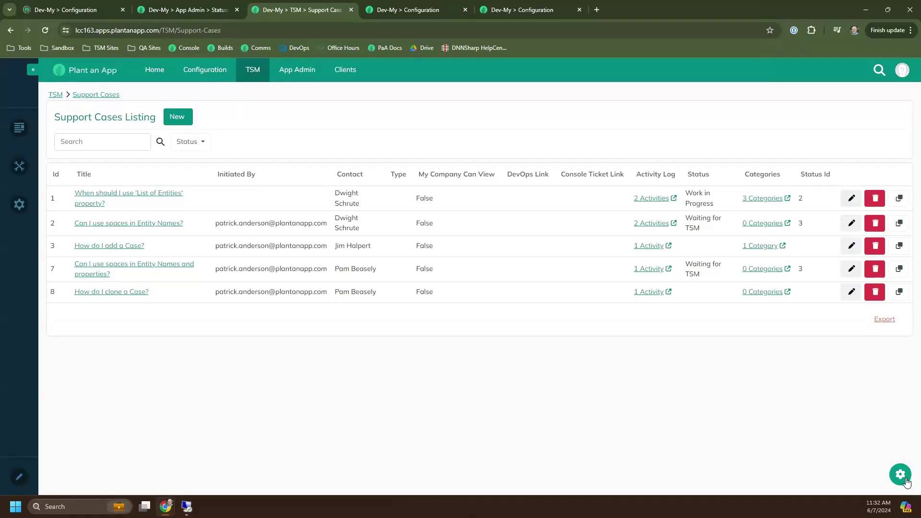
# Examine the SQL query that feeds the Status dropdown in the Support Case Form and close the form settings.
pyautogui.click(906, 481)
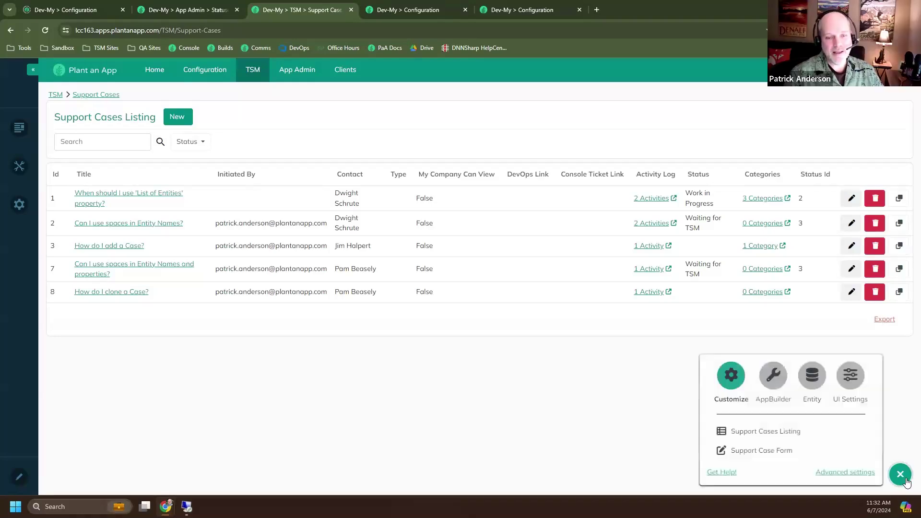
pyautogui.click(761, 451)
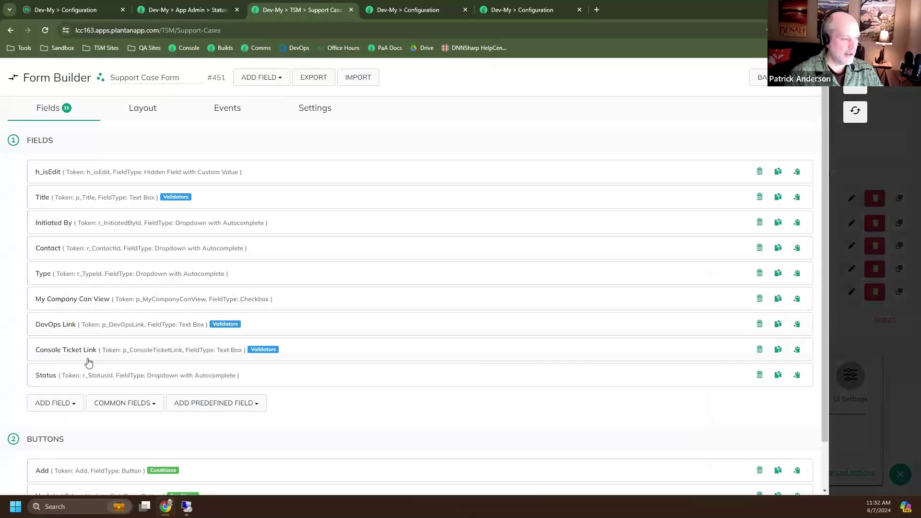
pyautogui.click(87, 382)
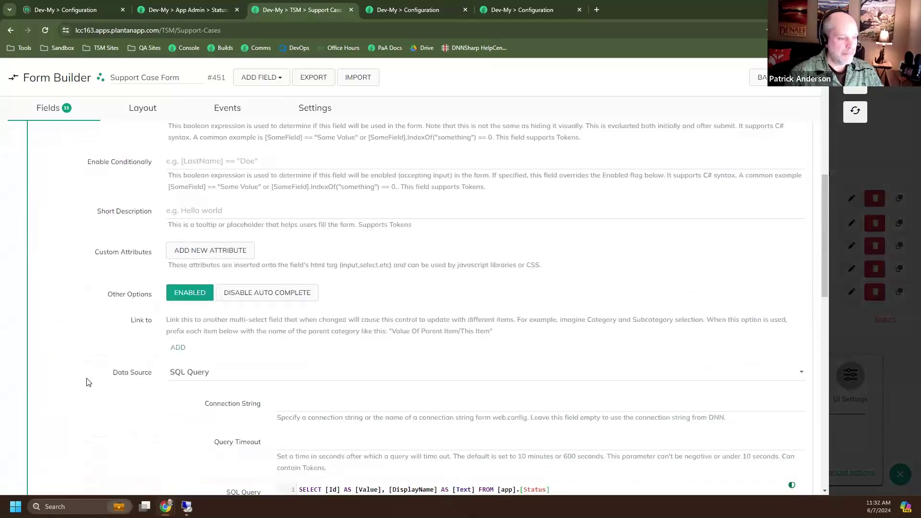
pyautogui.scroll(-5, 86, 381)
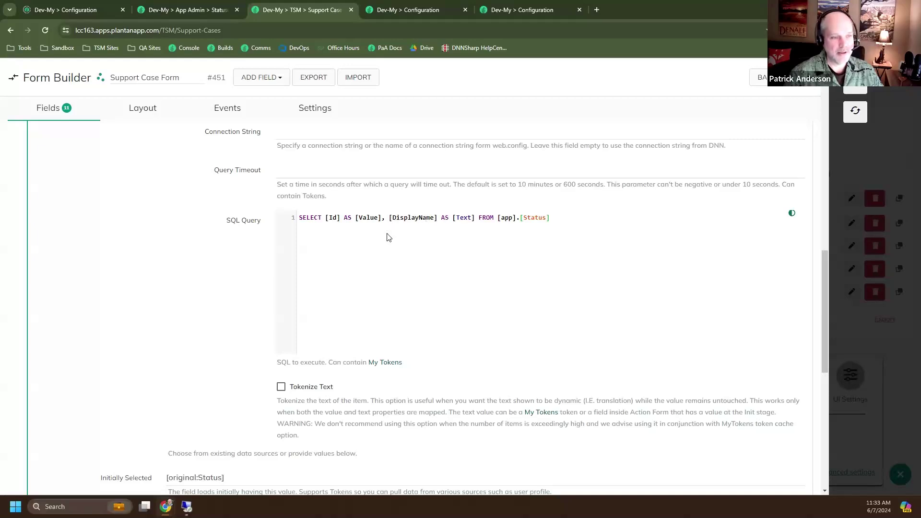
pyautogui.click(389, 218)
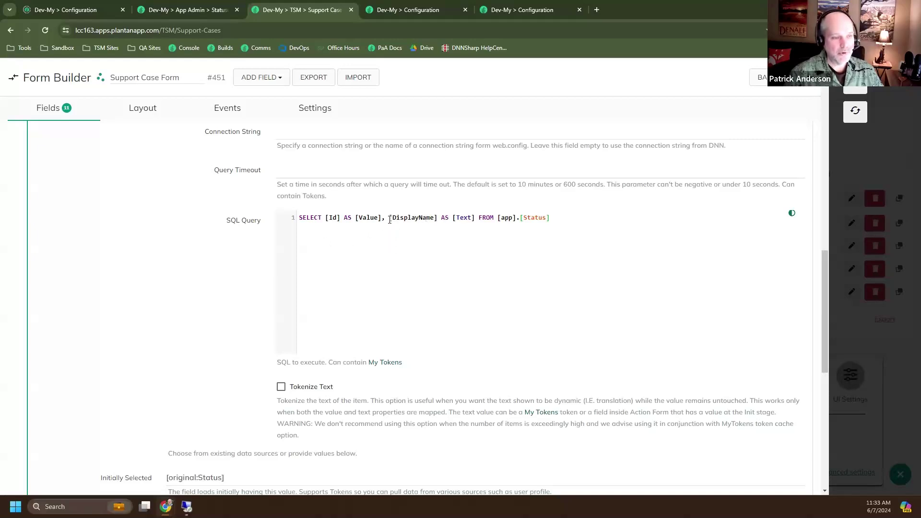
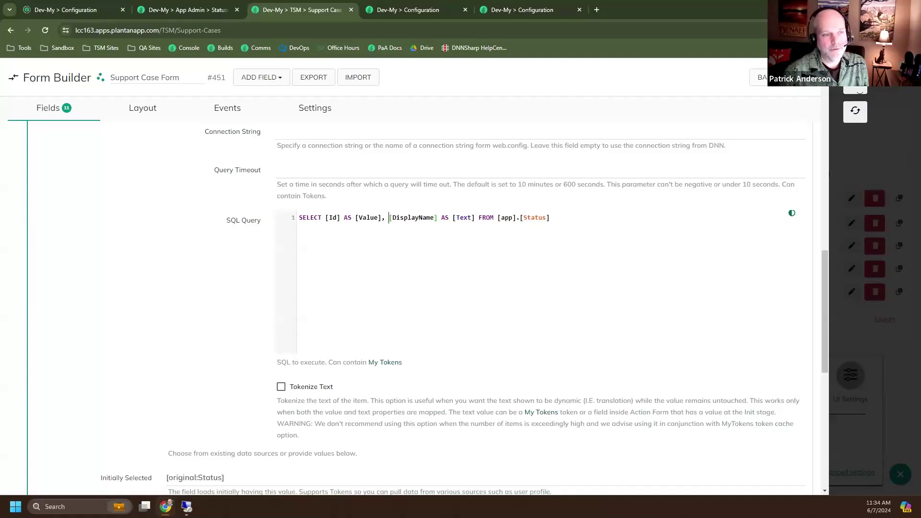
pyautogui.click(893, 473)
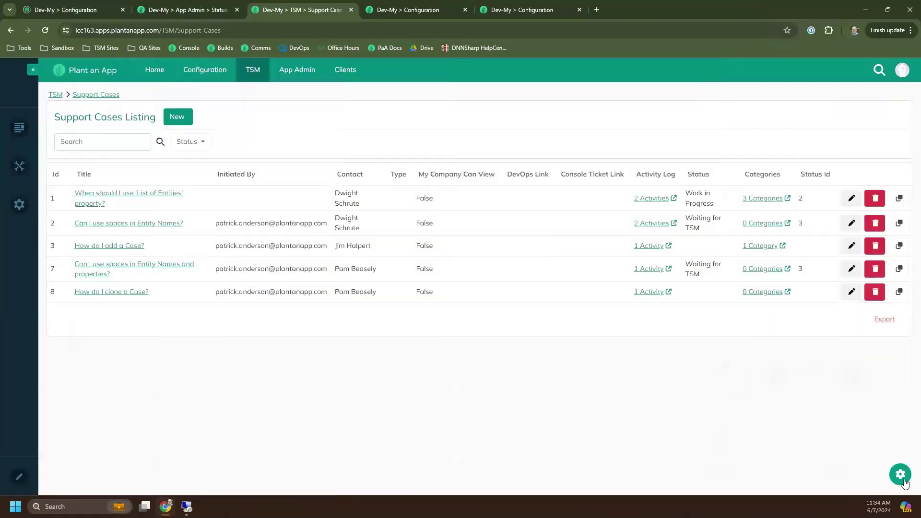
# Add a computed field to the data fields of the Support Cases Listing and bring its template settings into view.
pyautogui.click(898, 473)
pyautogui.click(754, 432)
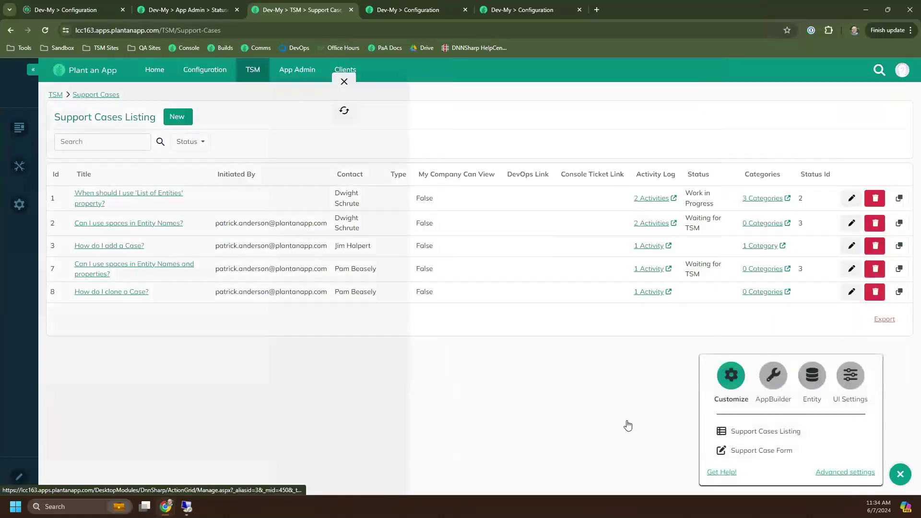
pyautogui.scroll(-2, 139, 269)
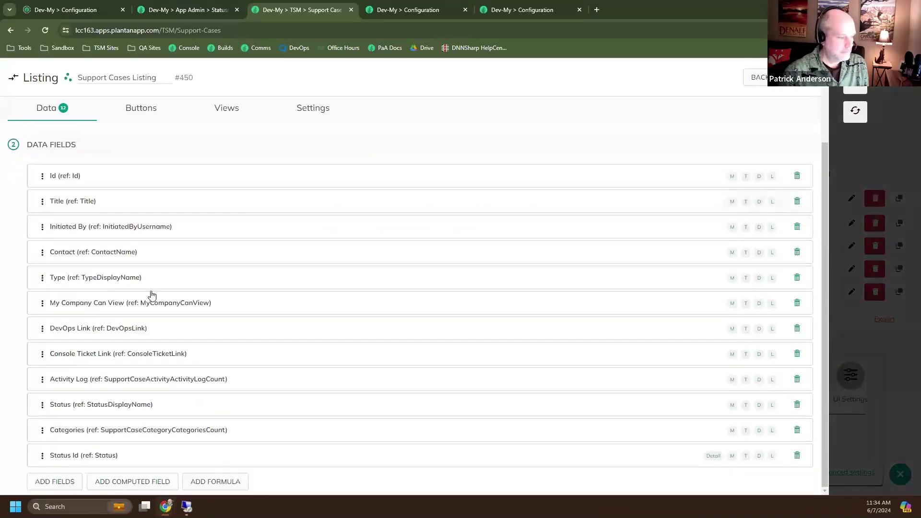
pyautogui.click(156, 482)
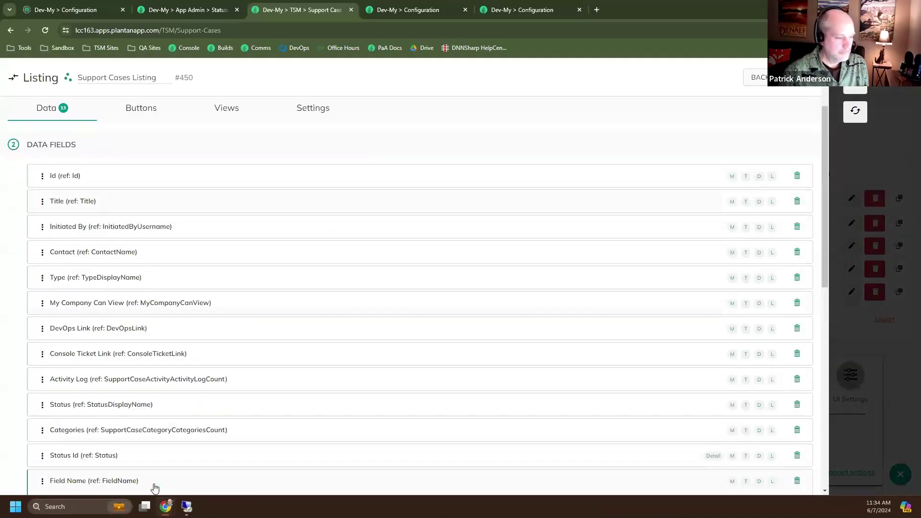
pyautogui.scroll(-5, 117, 411)
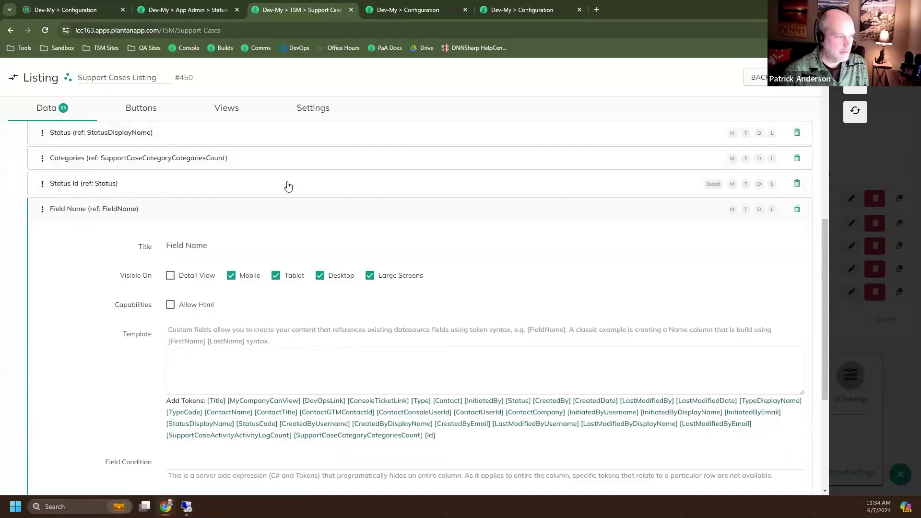
pyautogui.scroll(1, 286, 185)
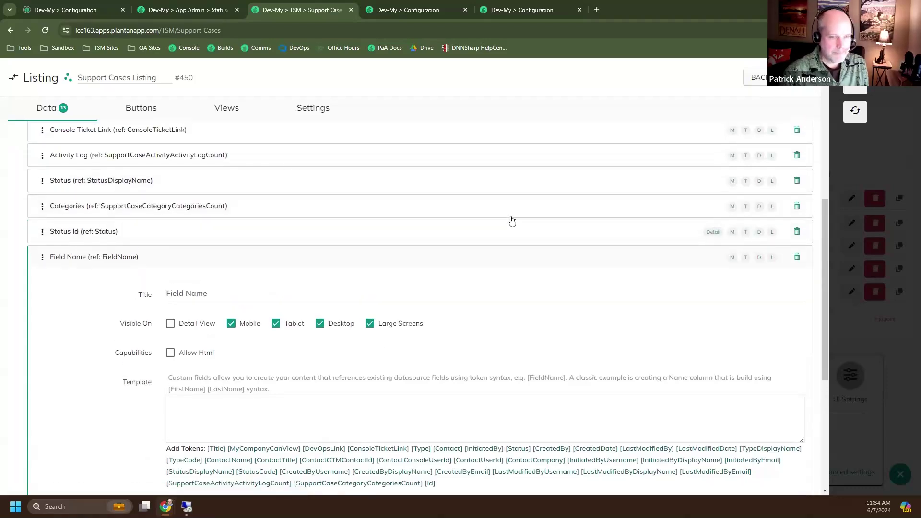
# Mark the Status Id data field for deletion and retitle the new computed field as "Status".
pyautogui.click(797, 232)
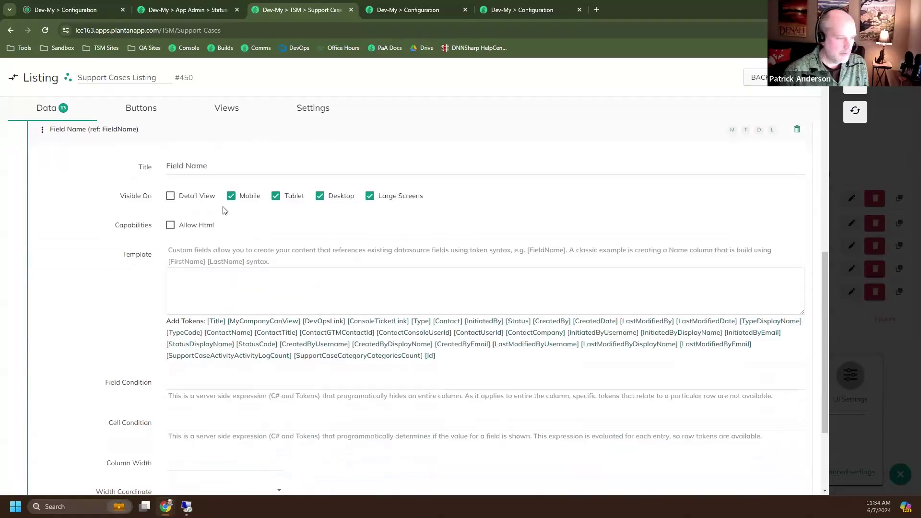
pyautogui.tripleClick(189, 165)
pyautogui.write('S')
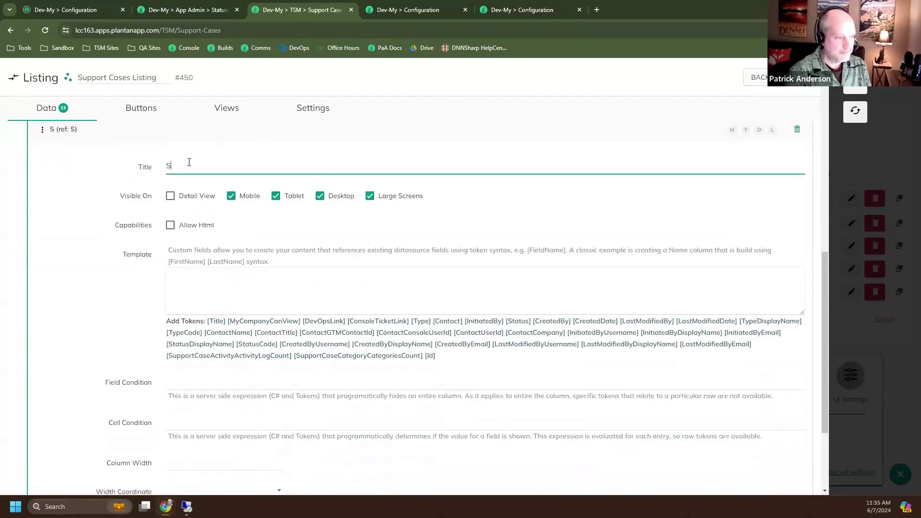
pyautogui.write('tatus')
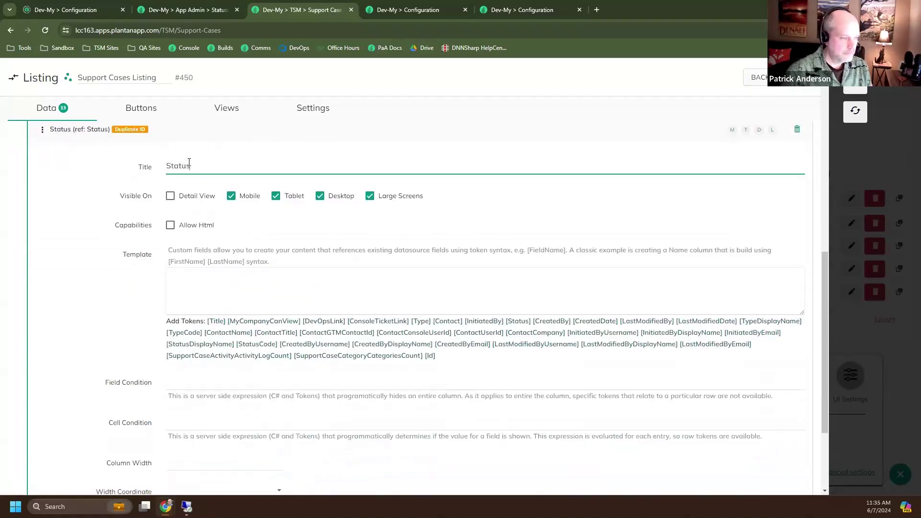
# Begin the computed Status field's template with the opening tag <div title="[Status]">.
pyautogui.click(236, 283)
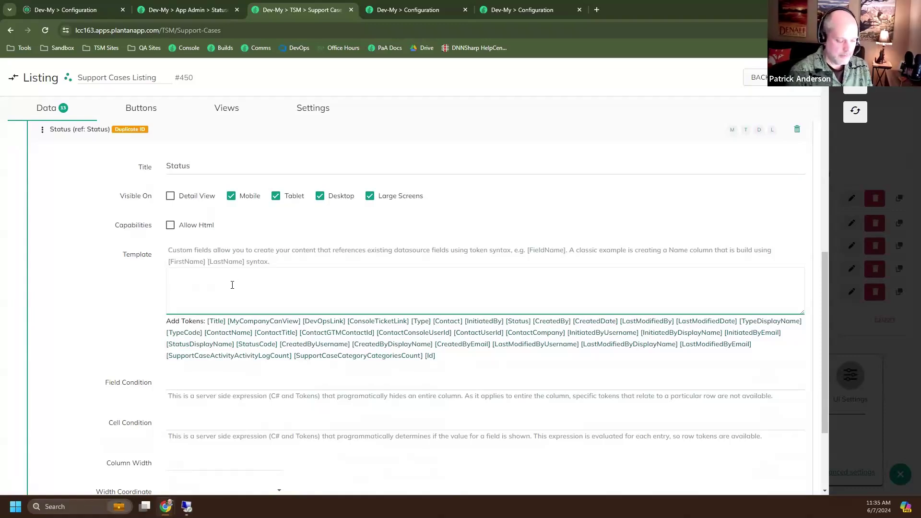
pyautogui.write('<div')
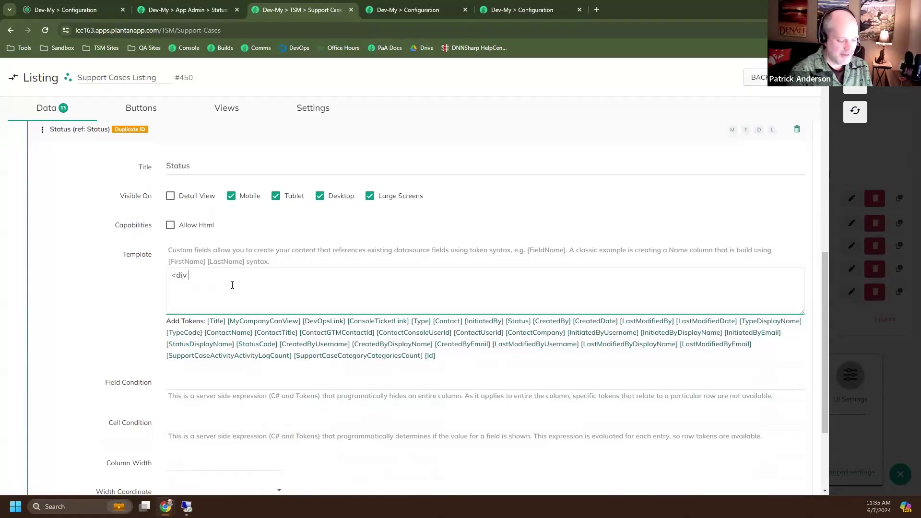
pyautogui.write(' title')
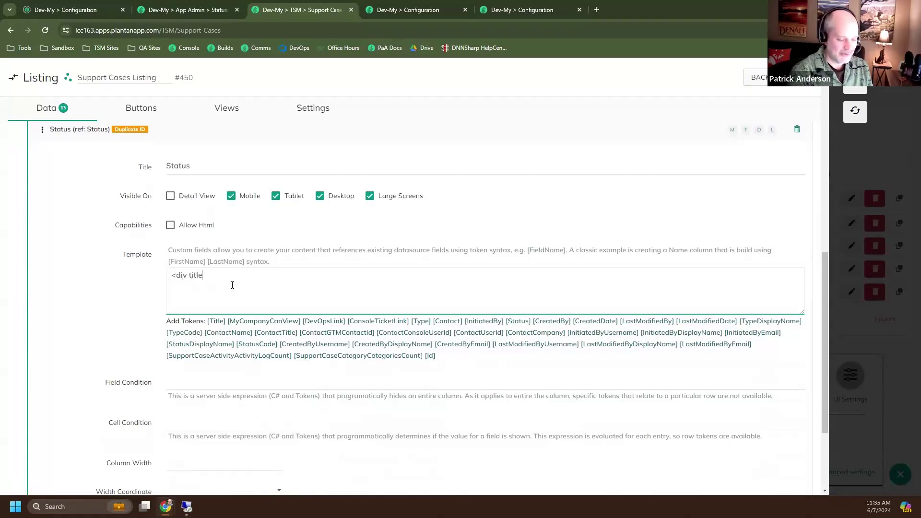
pyautogui.write('=')
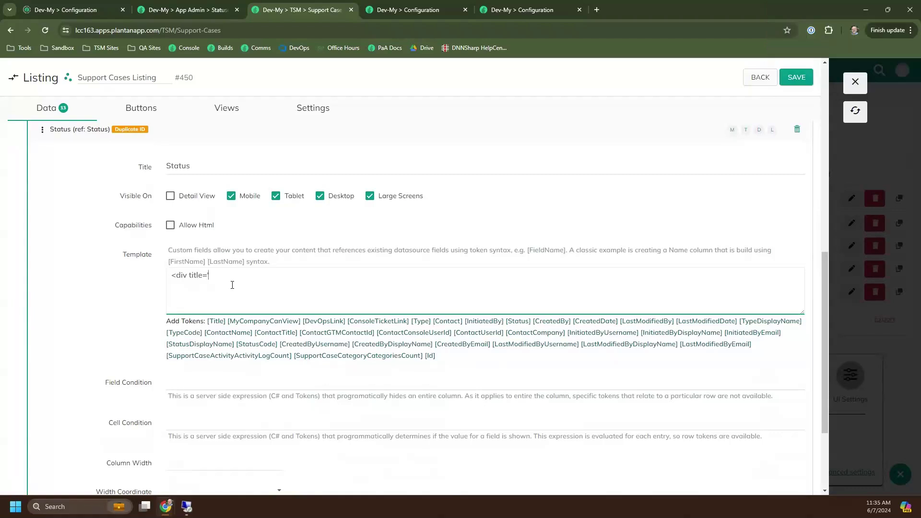
pyautogui.write('"[')
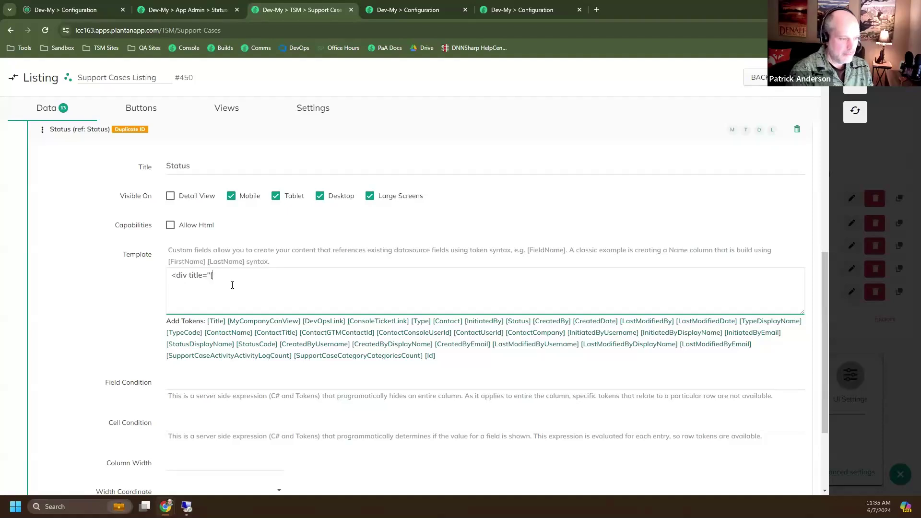
pyautogui.write('Statu')
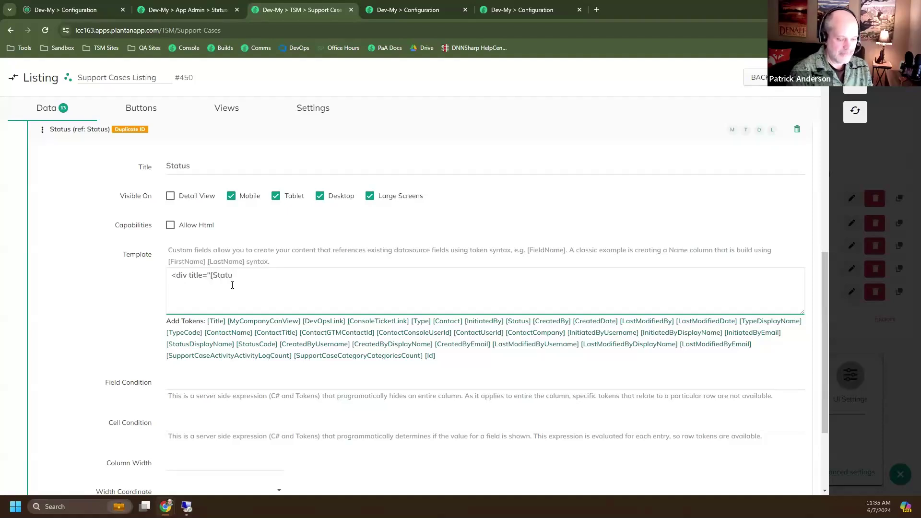
pyautogui.write('s]')
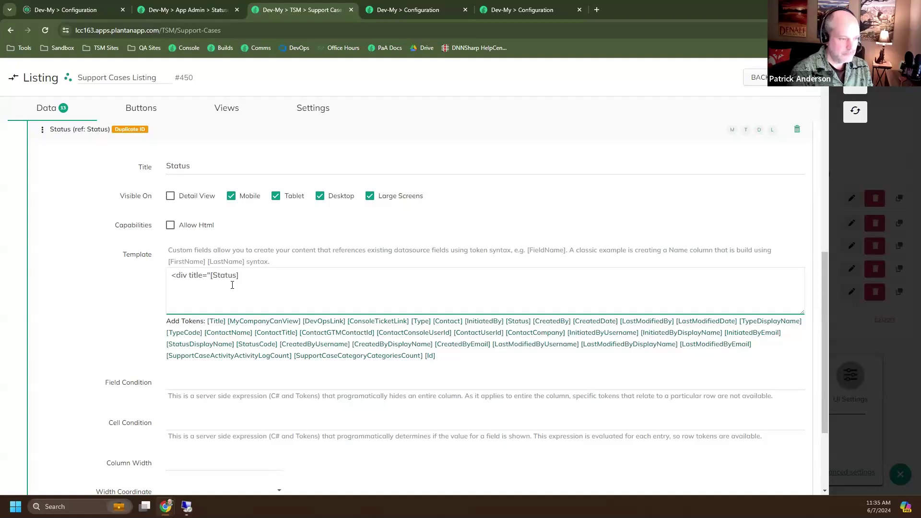
pyautogui.write('"')
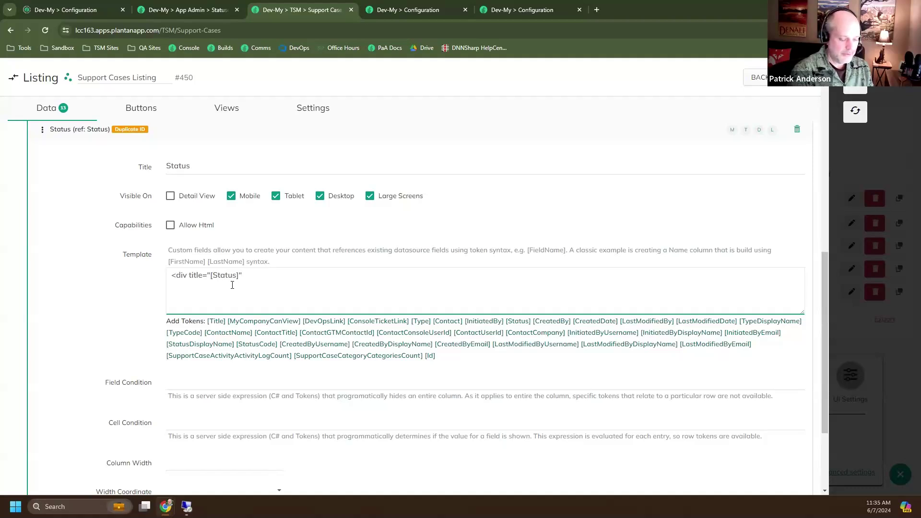
pyautogui.write('>')
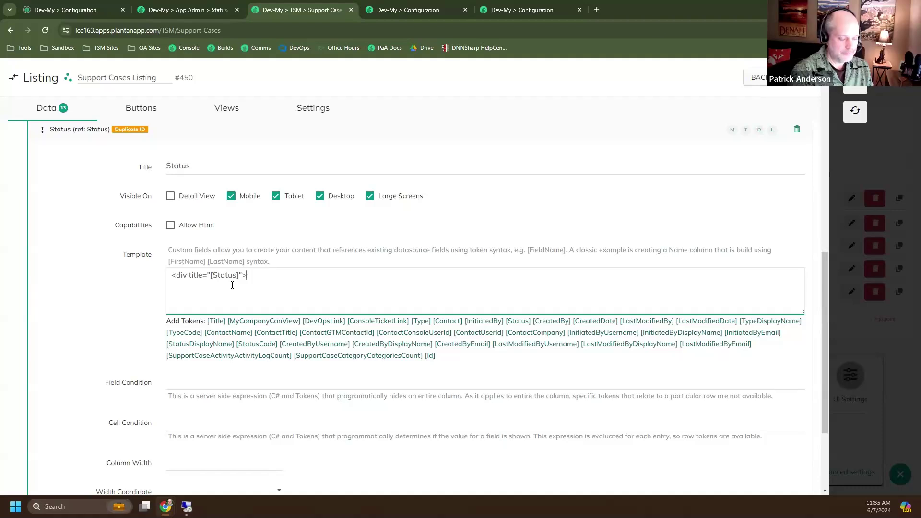
pyautogui.write('[S')
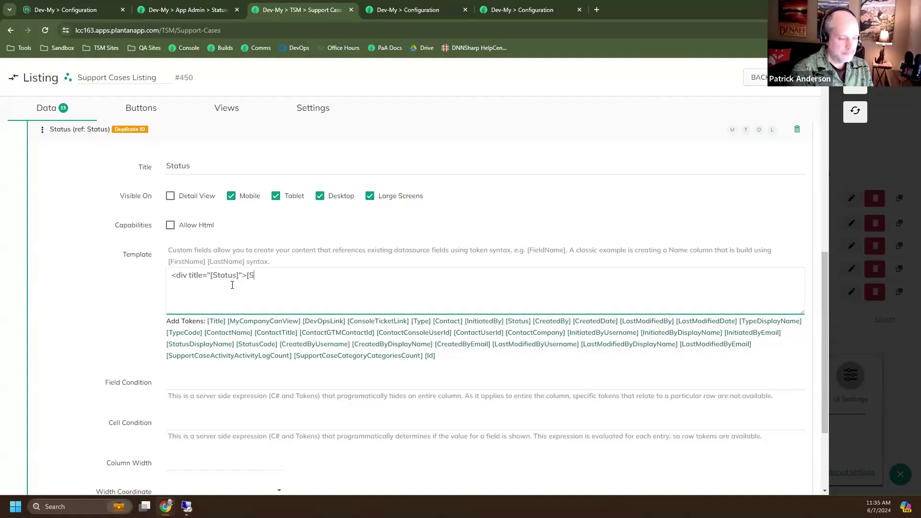
# Complete the computed Status field's template with the [StatusDisplayName] token followed by a closing </div> tag.
pyautogui.scroll(3, 87, 186)
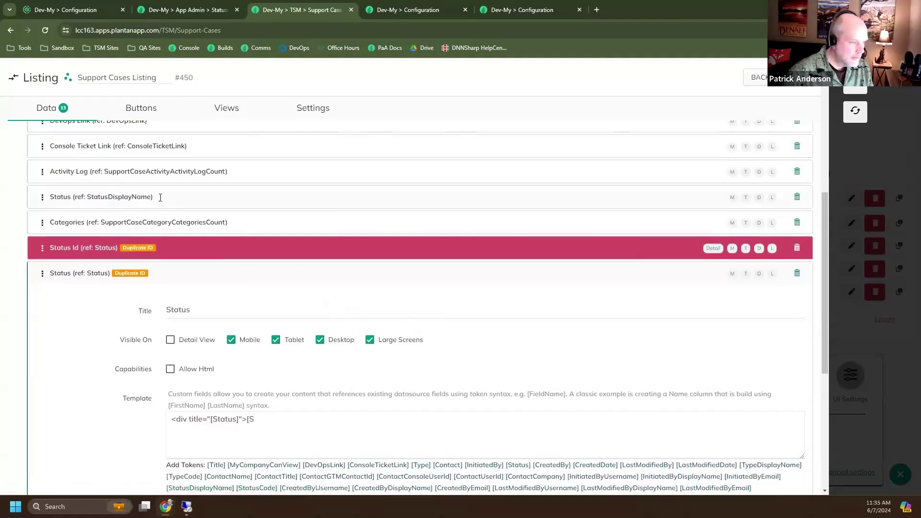
pyautogui.moveTo(160, 197); pyautogui.dragTo(87, 206)
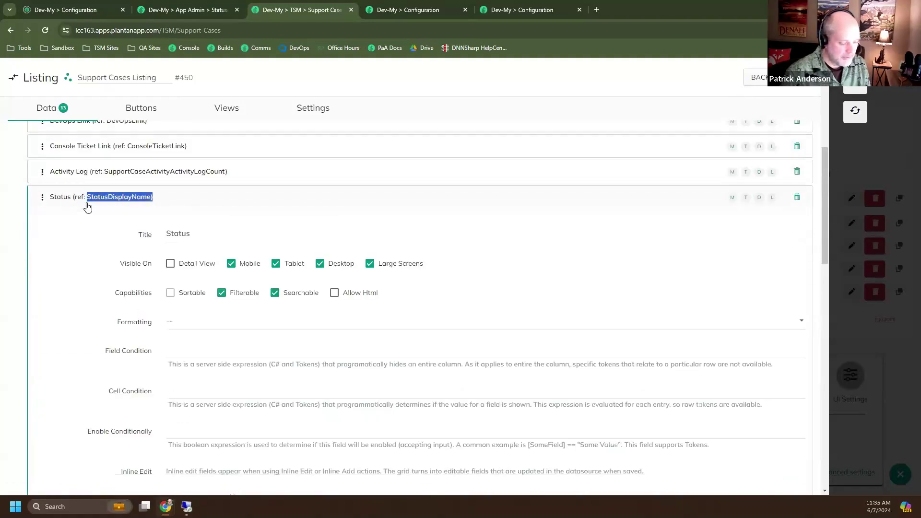
pyautogui.click(170, 205)
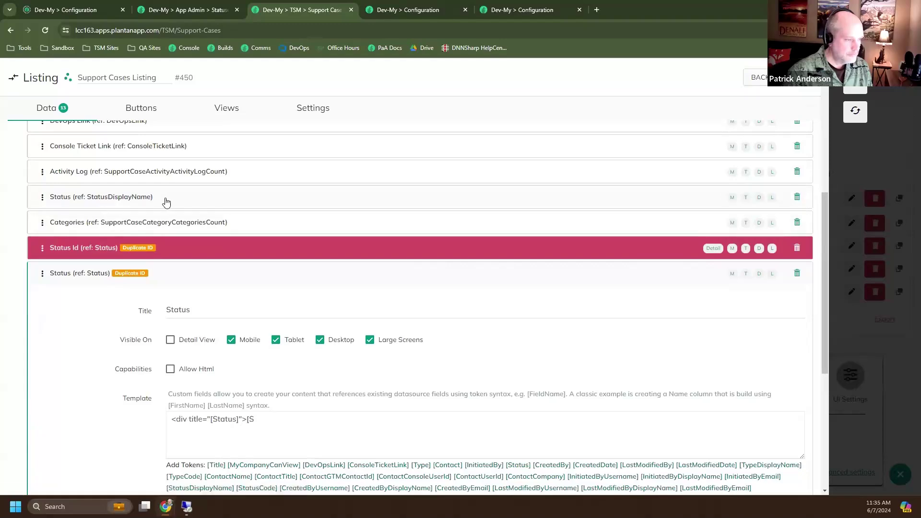
pyautogui.scroll(-2, 167, 203)
pyautogui.scroll(-1, 167, 207)
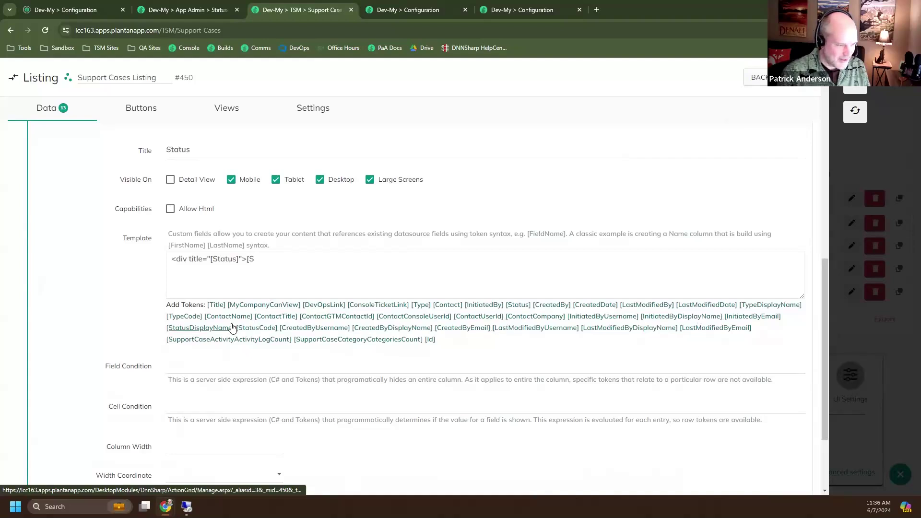
pyautogui.click(215, 328)
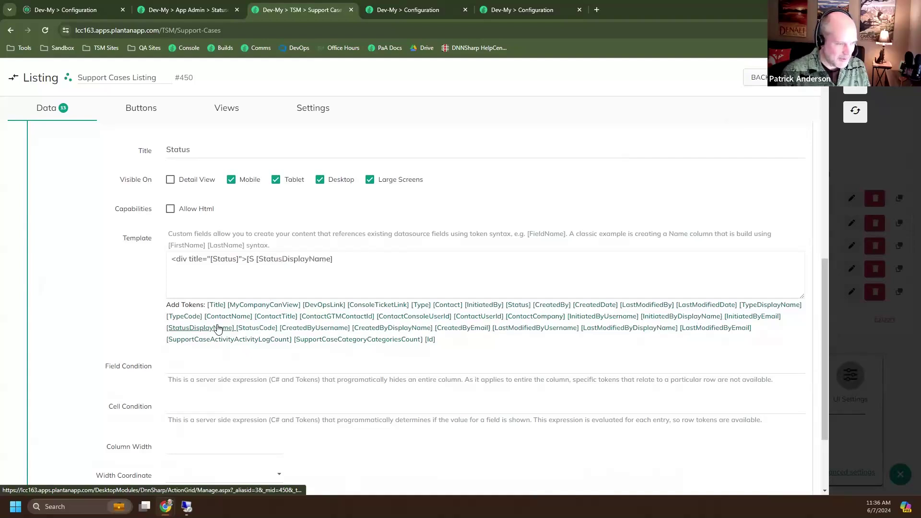
pyautogui.click(257, 260)
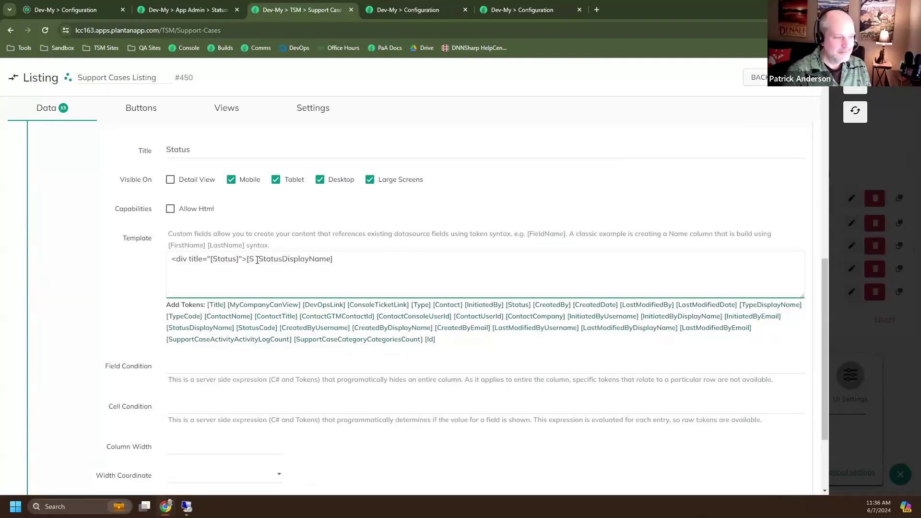
pyautogui.press('BackSpace')
pyautogui.press('BackSpace')
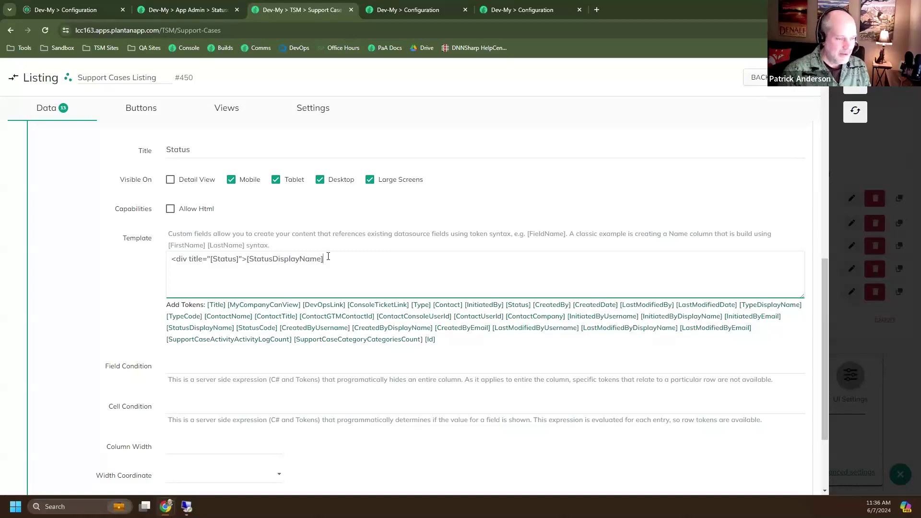
pyautogui.write('<')
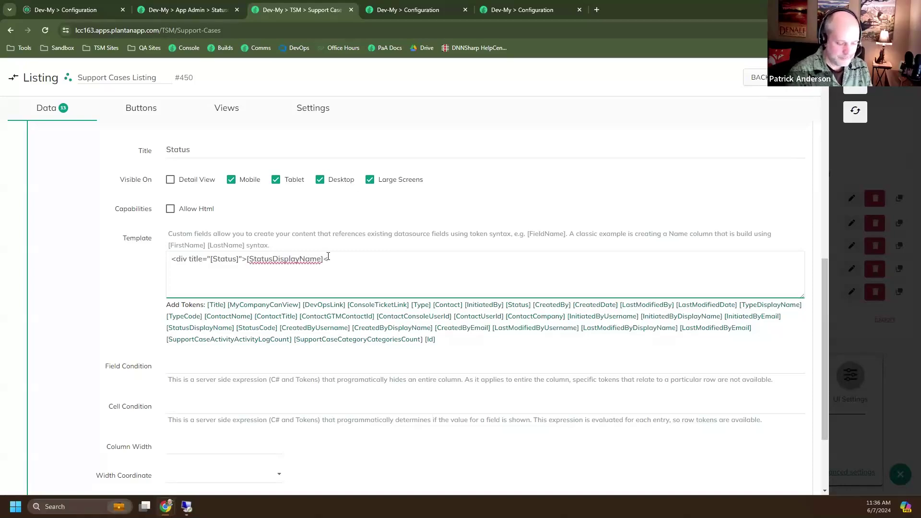
pyautogui.write('div>')
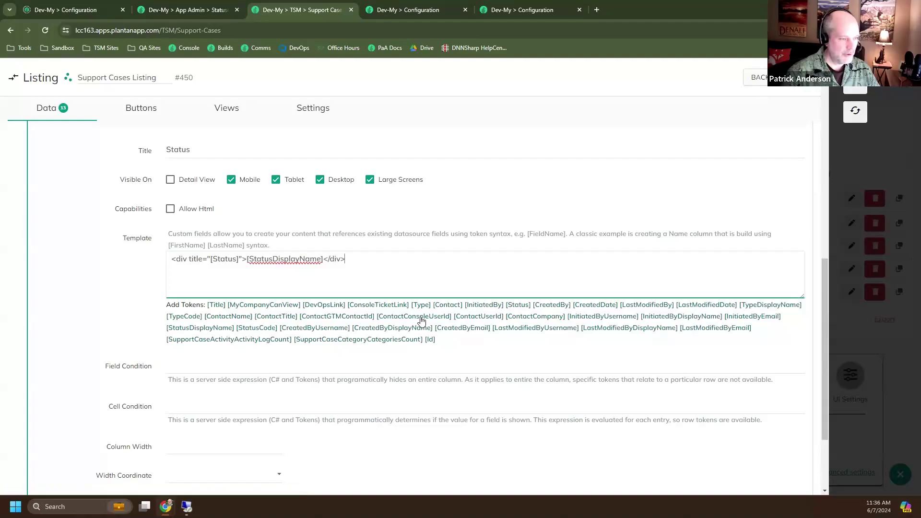
# Allow HTML in the computed Status field and move the field directly above Categories.
pyautogui.scroll(4, 280, 259)
pyautogui.scroll(-4, 160, 356)
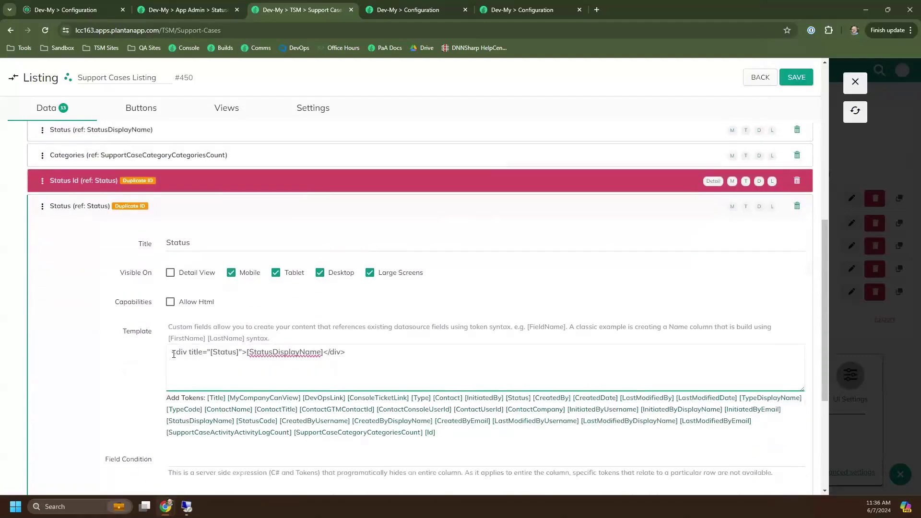
pyautogui.click(171, 209)
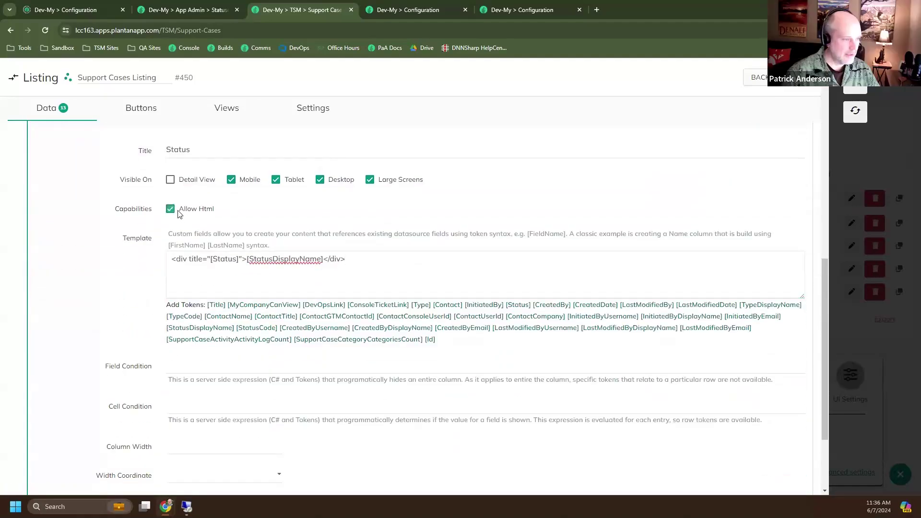
pyautogui.scroll(4, 171, 244)
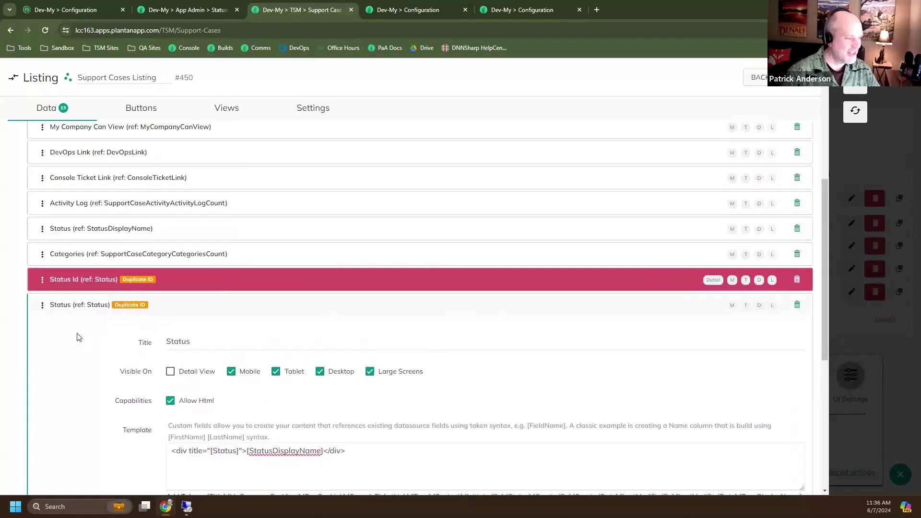
pyautogui.moveTo(41, 305); pyautogui.dragTo(42, 254)
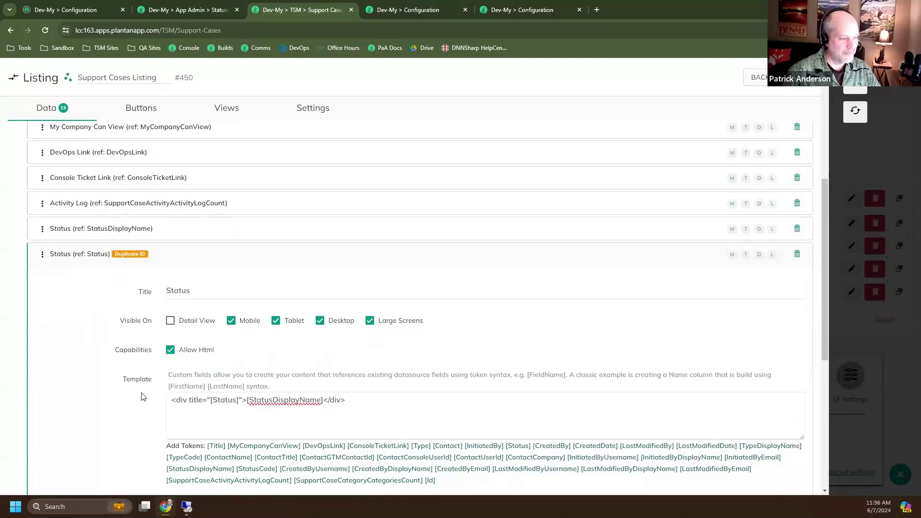
# Mark the Status field that references StatusDisplayName for deletion and refresh the Support Cases listing.
pyautogui.scroll(-3, 141, 396)
pyautogui.scroll(2, 144, 384)
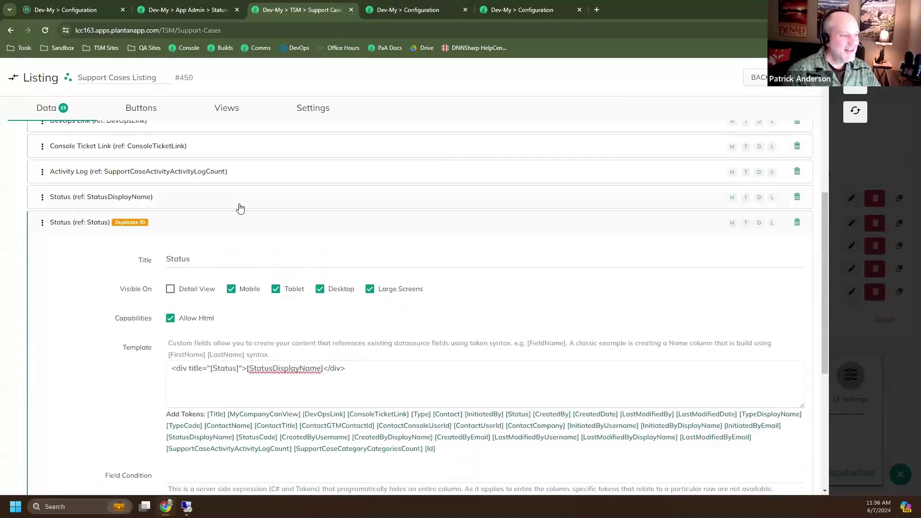
pyautogui.click(796, 199)
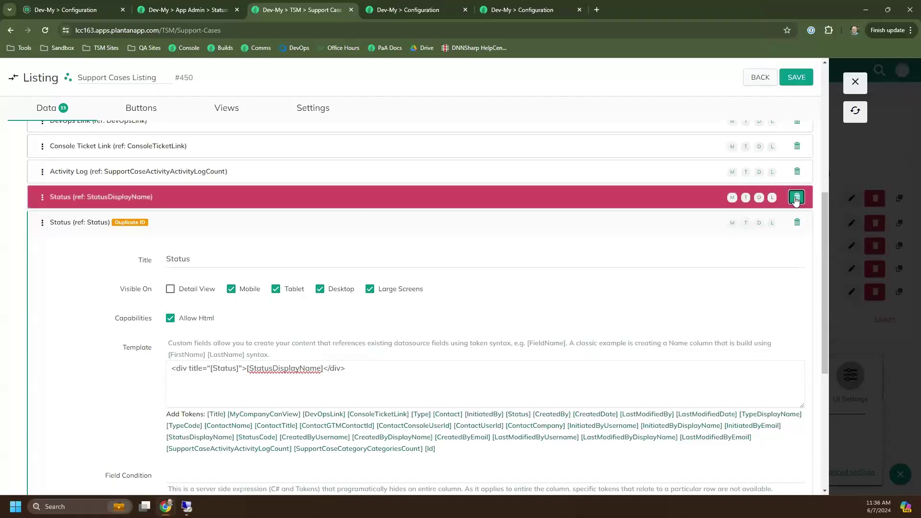
pyautogui.scroll(-2, 374, 290)
pyautogui.scroll(3, 373, 290)
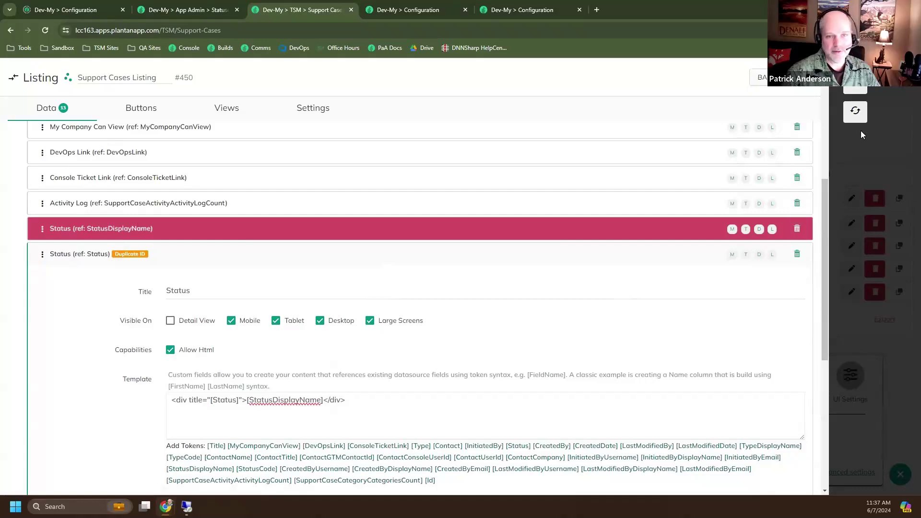
pyautogui.click(855, 113)
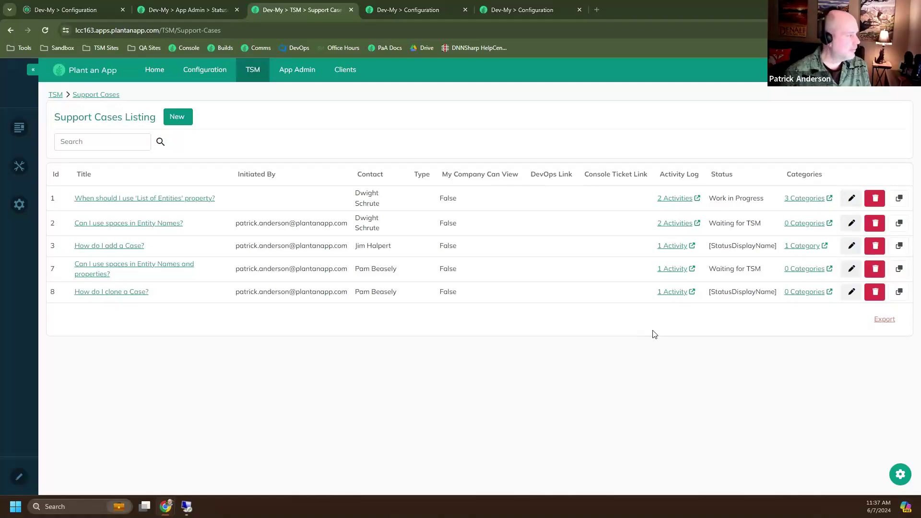
pyautogui.hotkey('alt', 'Tab')
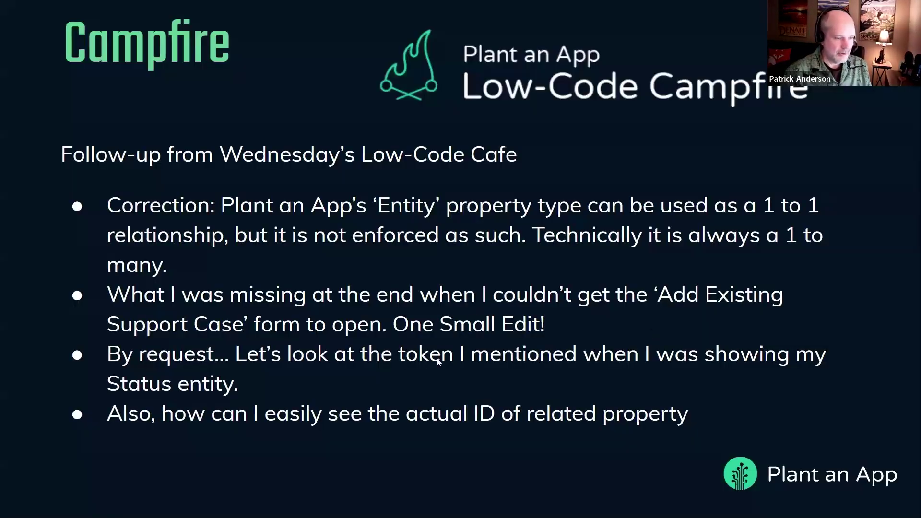
pyautogui.press('Left')
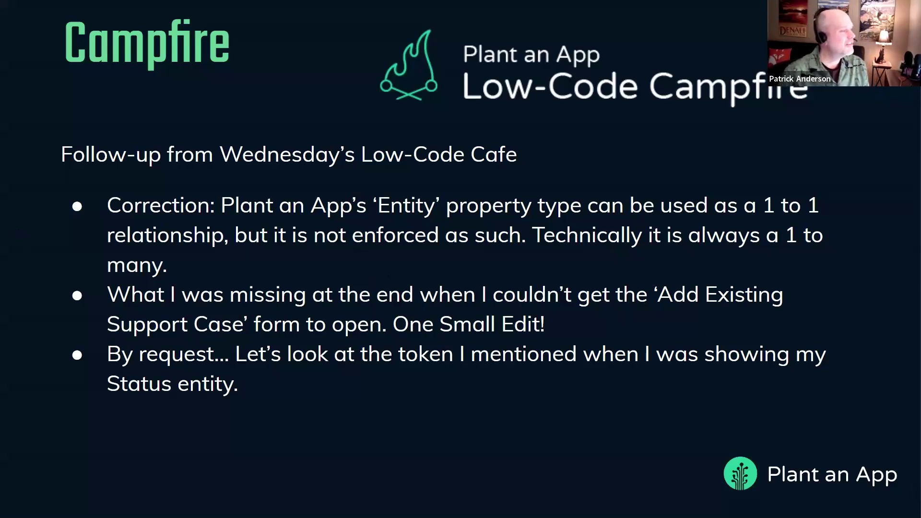
pyautogui.click(249, 256)
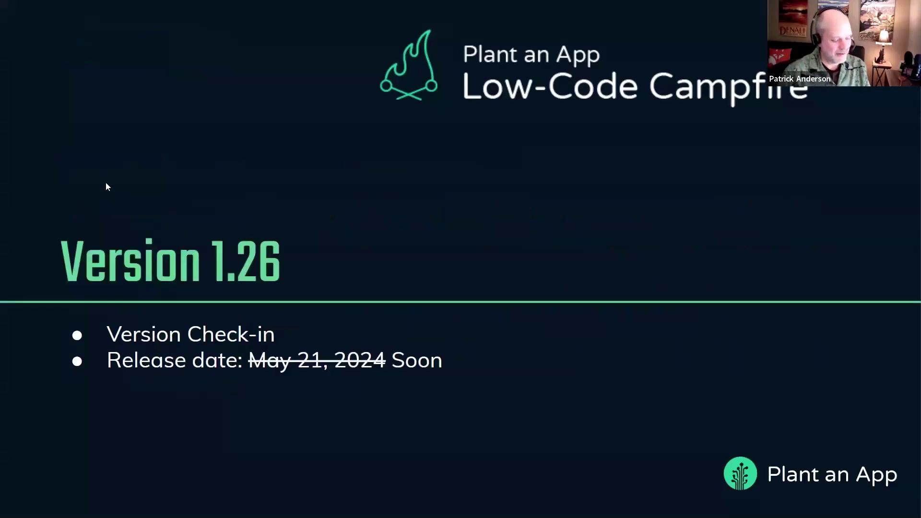
pyautogui.press('Left')
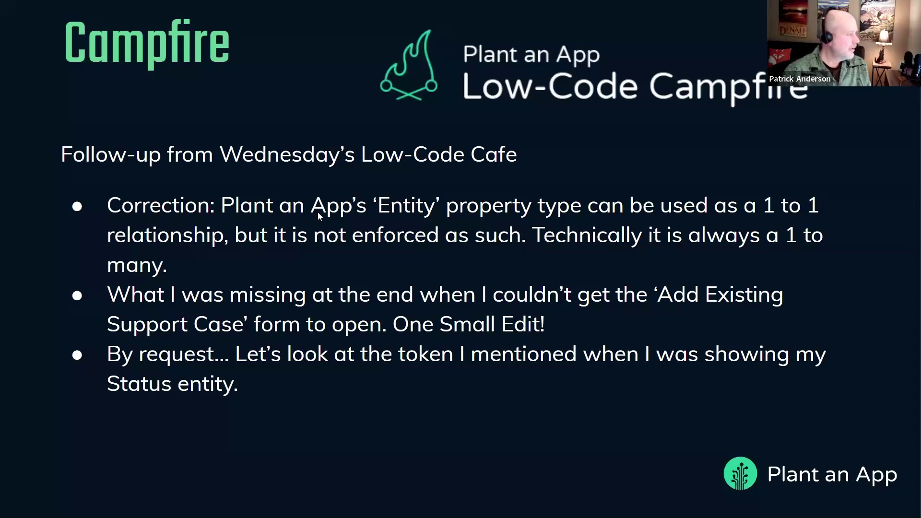
pyautogui.hotkey('alt', 'Tab')
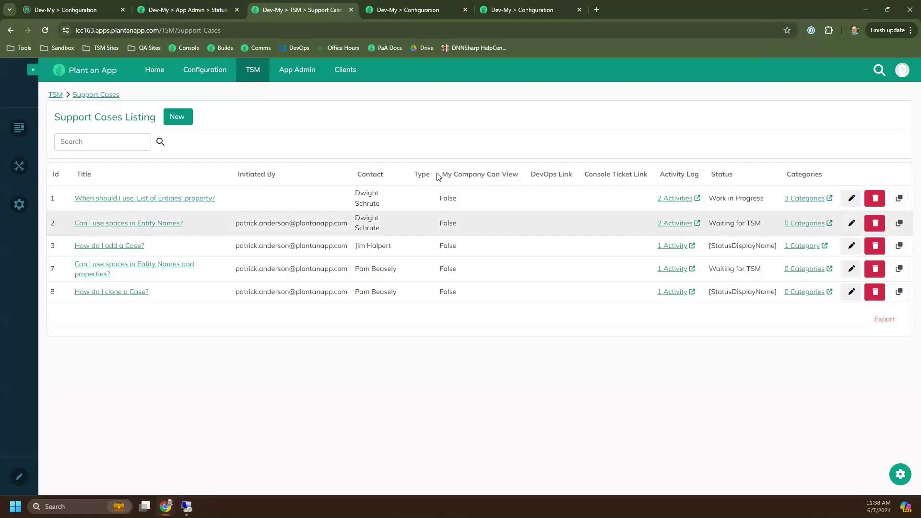
# Add a new entry to the App Admin Statuses listing with display name "status to delete" and code "delteme".
pyautogui.moveTo(248, 71)
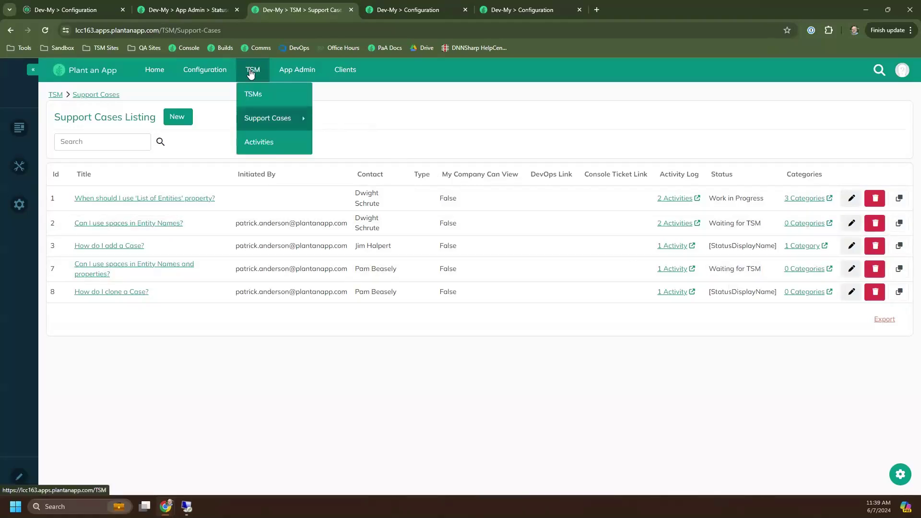
pyautogui.moveTo(303, 74)
pyautogui.click(291, 93)
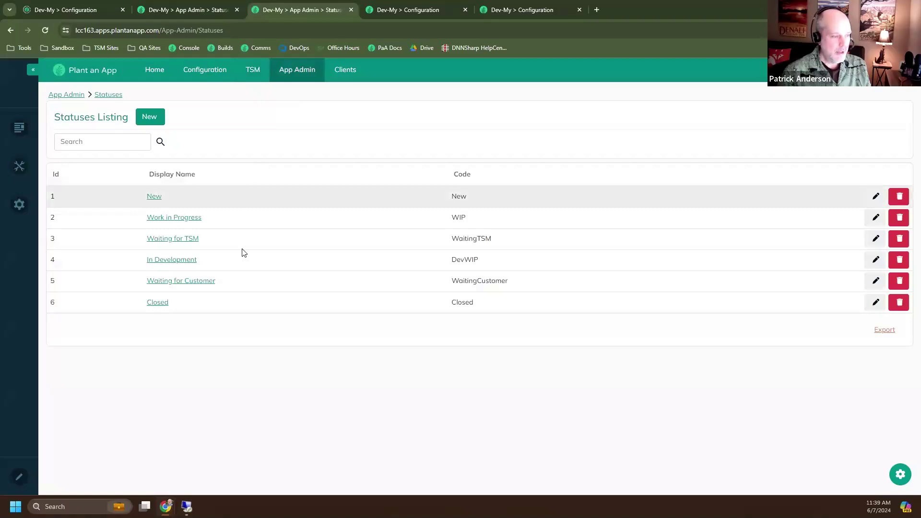
pyautogui.click(152, 119)
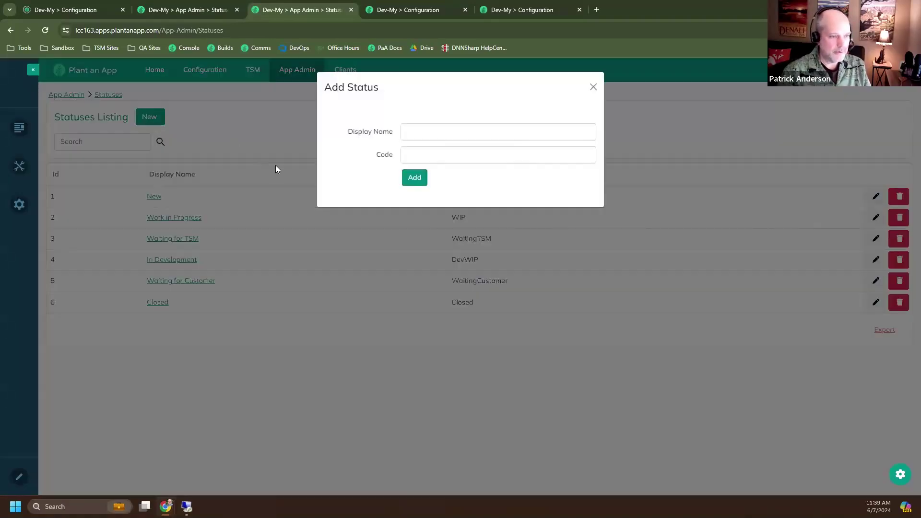
pyautogui.click(417, 136)
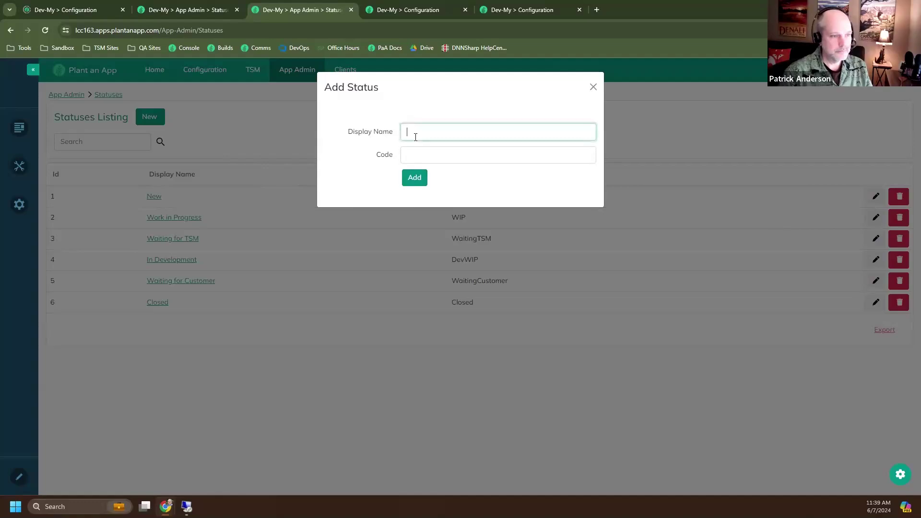
pyautogui.write('statu')
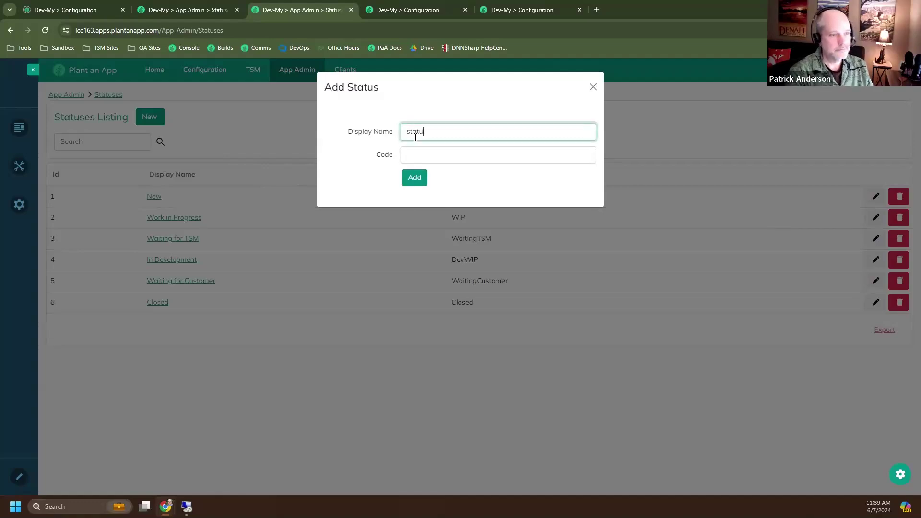
pyautogui.write('s to delete')
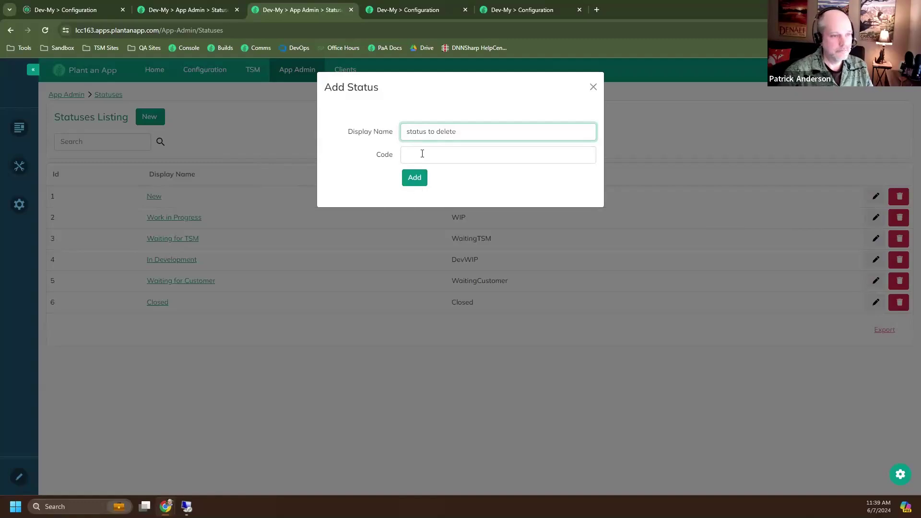
pyautogui.click(422, 154)
pyautogui.write('delteme')
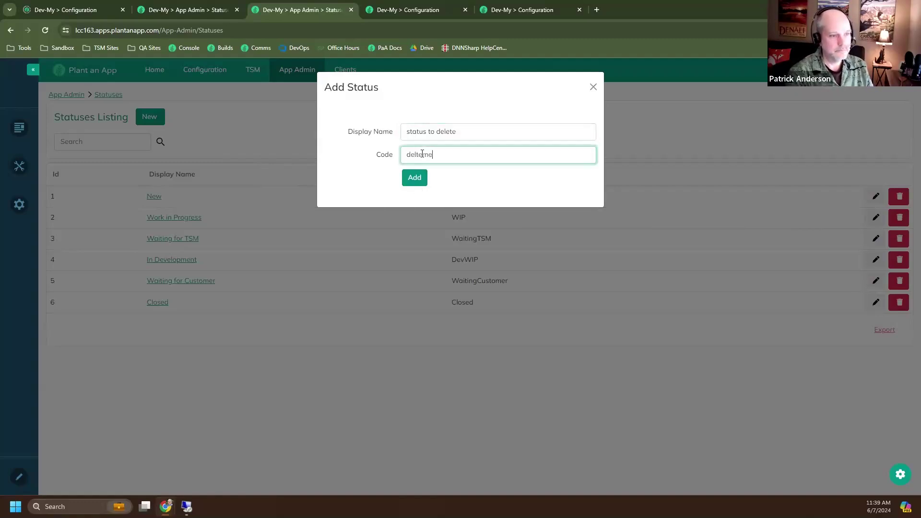
pyautogui.click(414, 177)
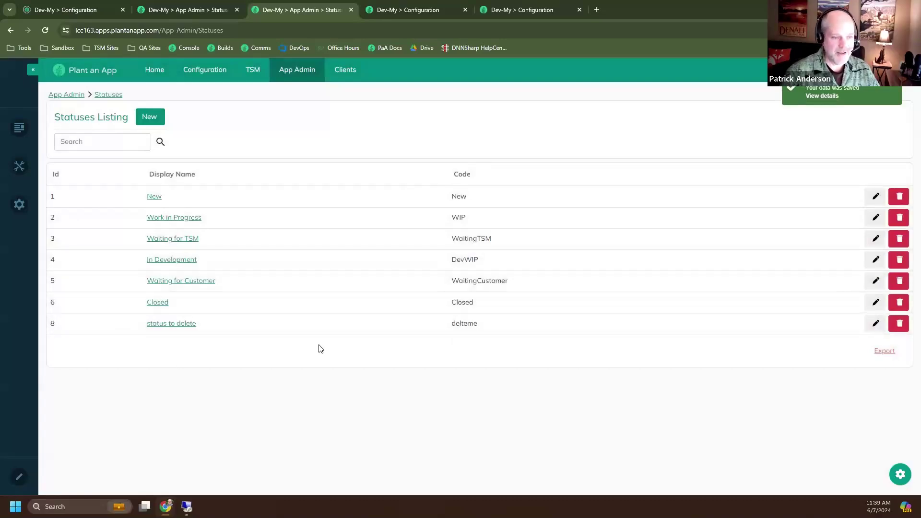
# In the Support Cases listing, set the status of the case "How do I add a Case?" to "status to delete".
pyautogui.moveTo(259, 77)
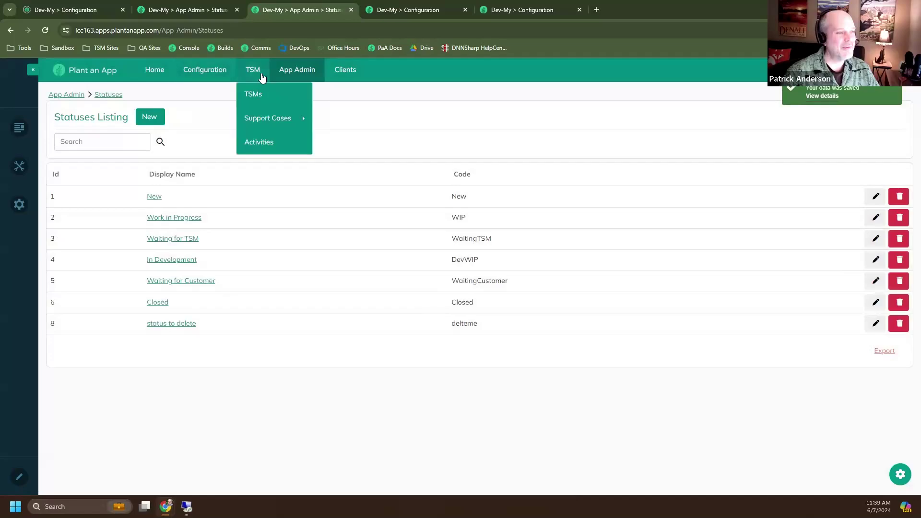
pyautogui.click(254, 121)
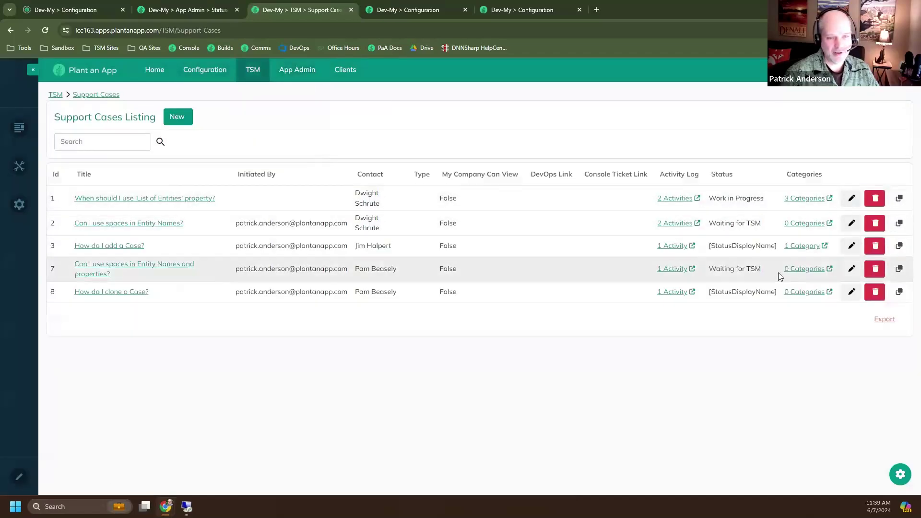
pyautogui.click(852, 247)
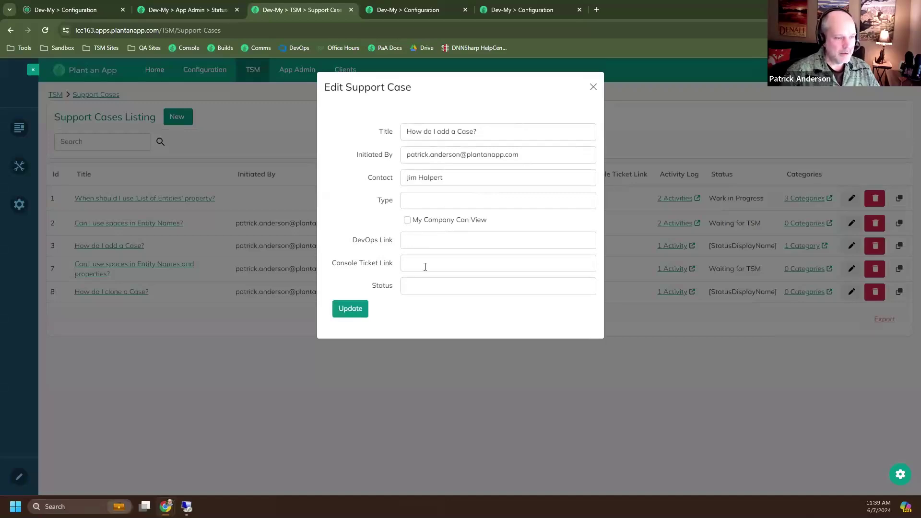
pyautogui.click(422, 287)
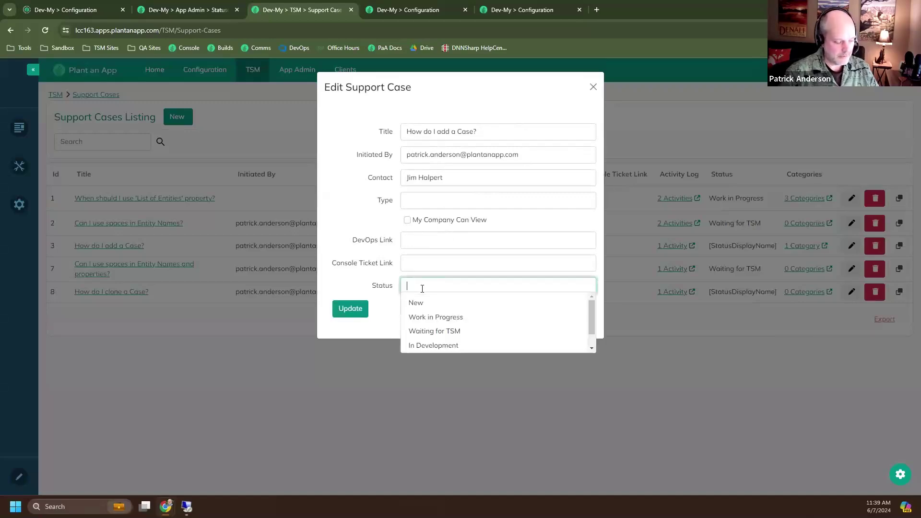
pyautogui.write('de')
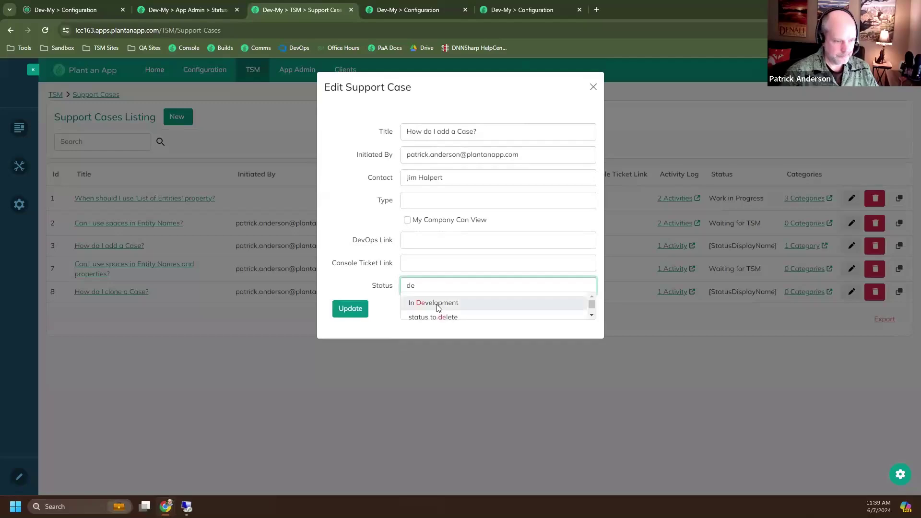
pyautogui.click(440, 319)
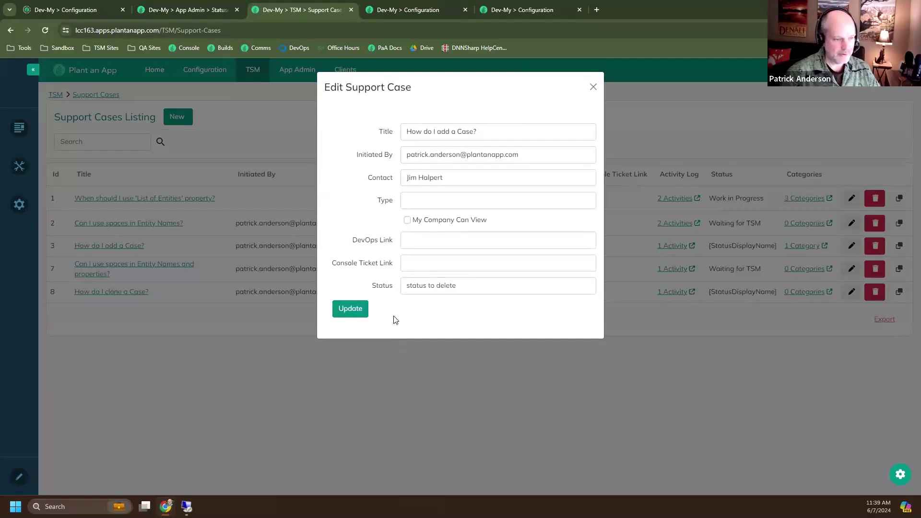
pyautogui.click(349, 310)
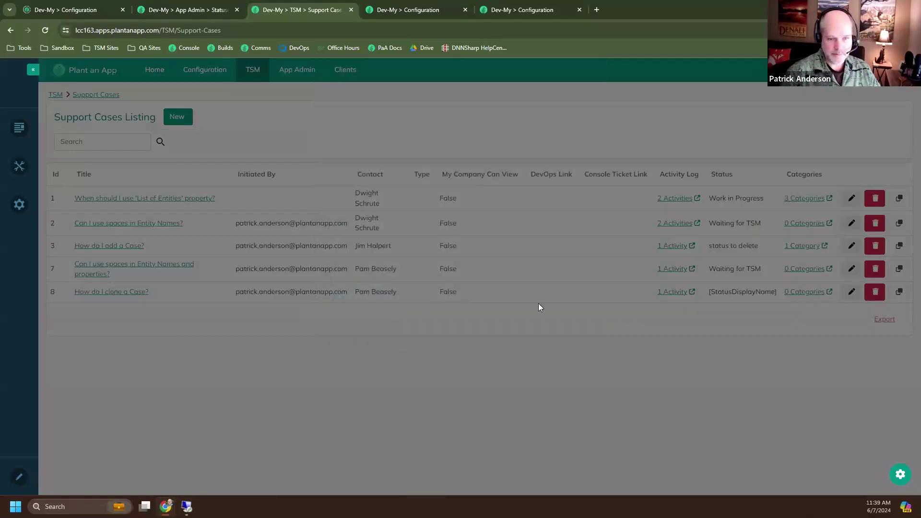
# Set the status of the case "How do I clone a Case?" to "status to delete" and save it.
pyautogui.click(850, 293)
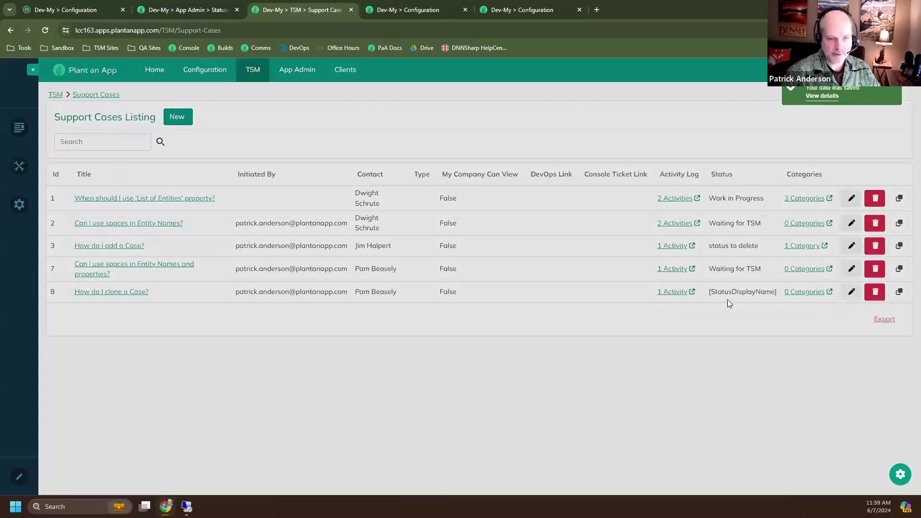
pyautogui.click(450, 285)
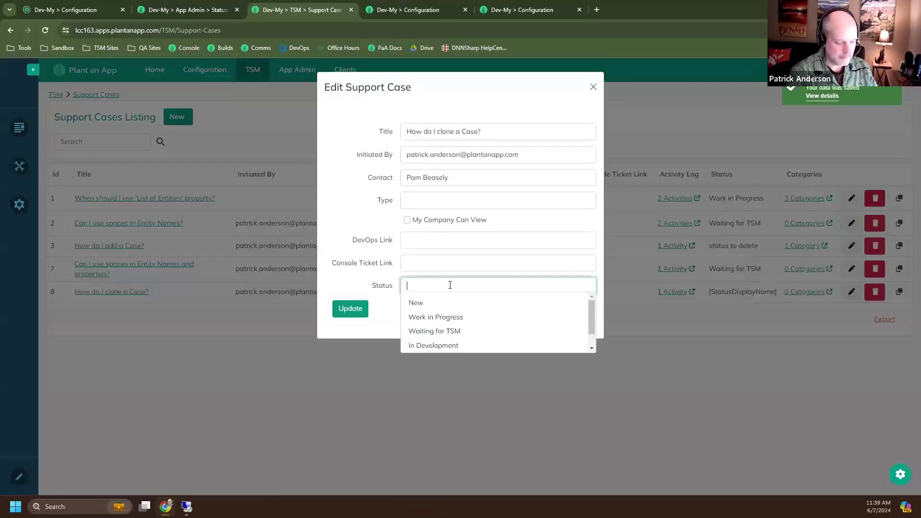
pyautogui.write('de')
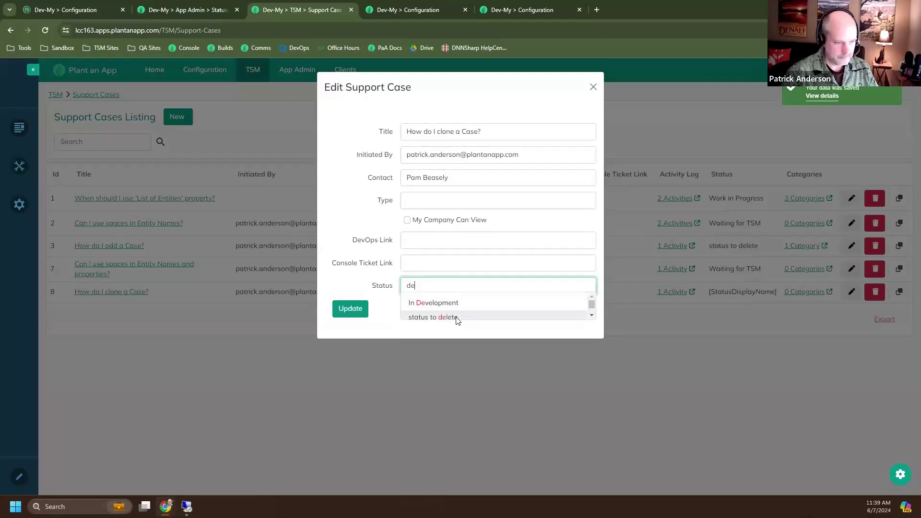
pyautogui.click(457, 316)
pyautogui.click(345, 308)
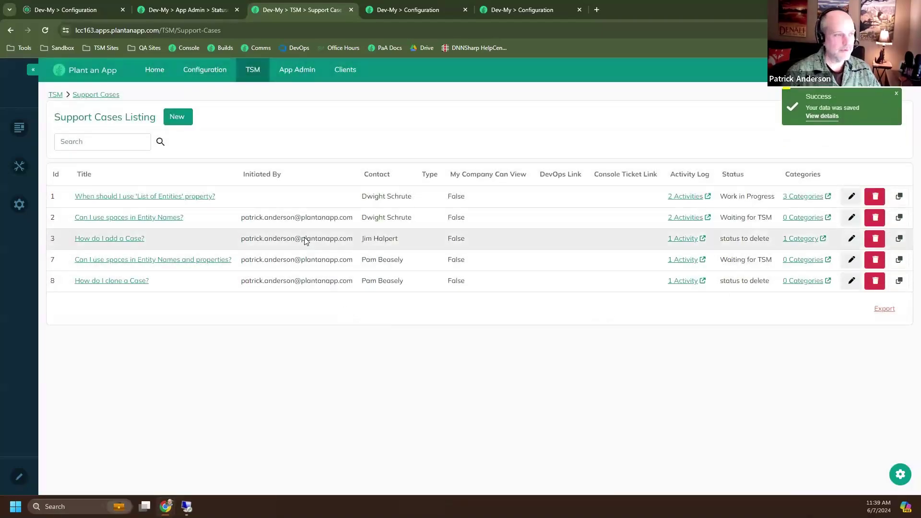
# In the SQL Console, replace the query with "Select * FROM app.SupportCase" and run it.
pyautogui.moveTo(165, 506)
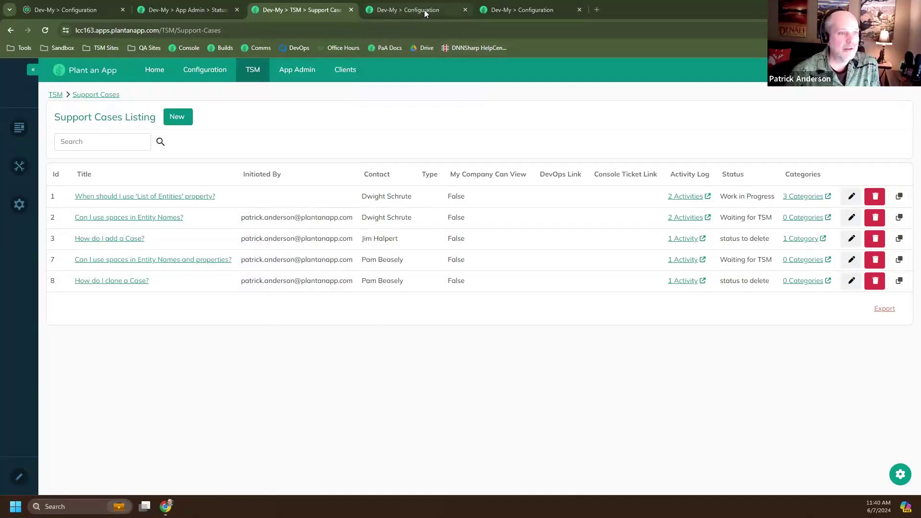
pyautogui.moveTo(435, 13)
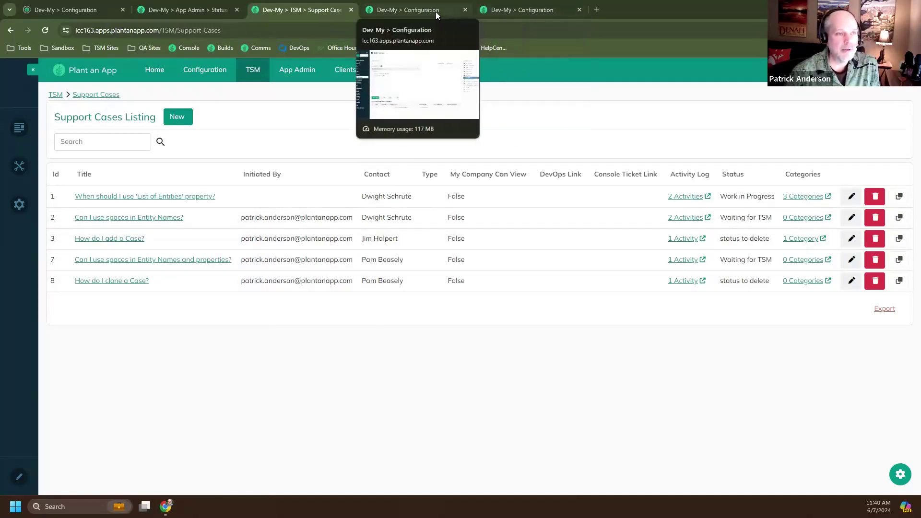
pyautogui.moveTo(510, 11)
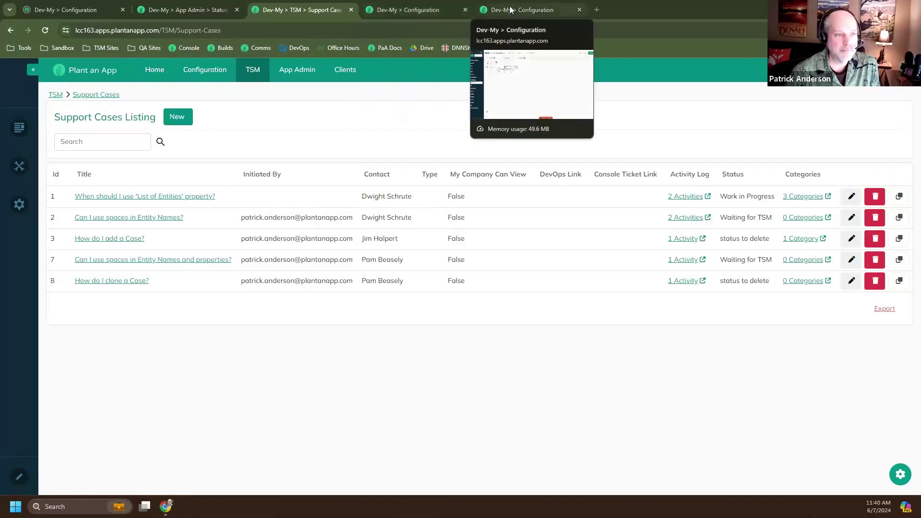
pyautogui.click(409, 13)
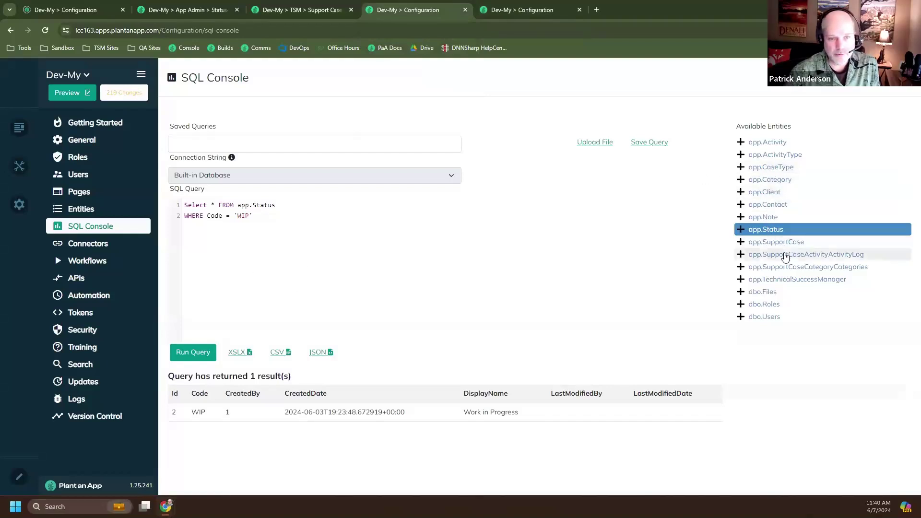
pyautogui.click(778, 246)
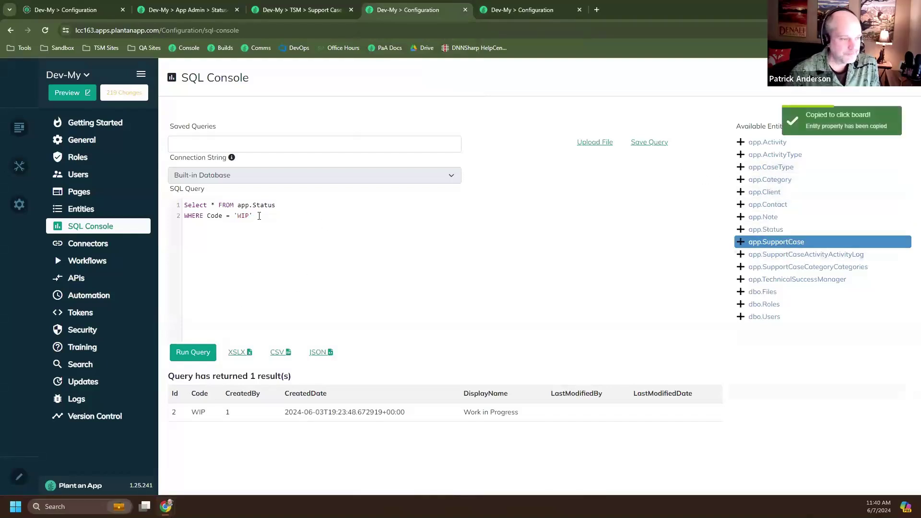
pyautogui.click(258, 216)
pyautogui.hotkey('ctrl', 'a')
pyautogui.hotkey('ctrl', 'v')
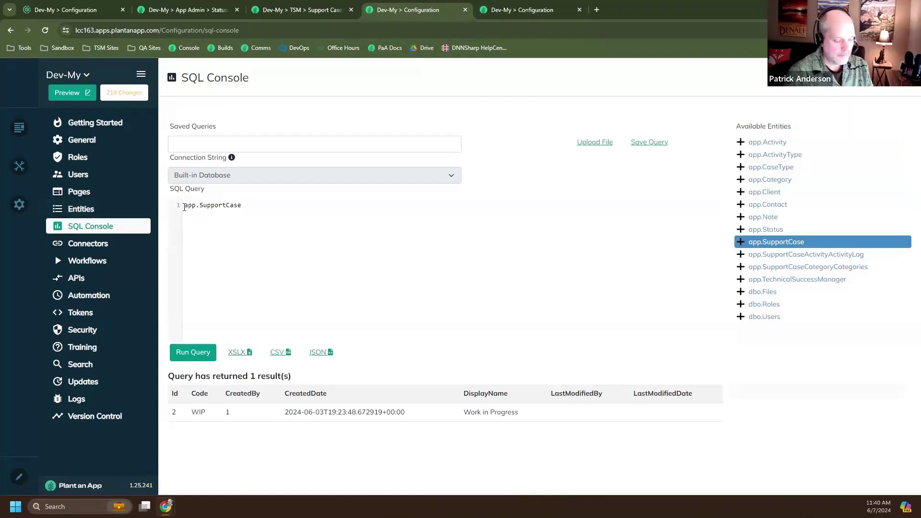
pyautogui.write('Select')
pyautogui.write(' * ')
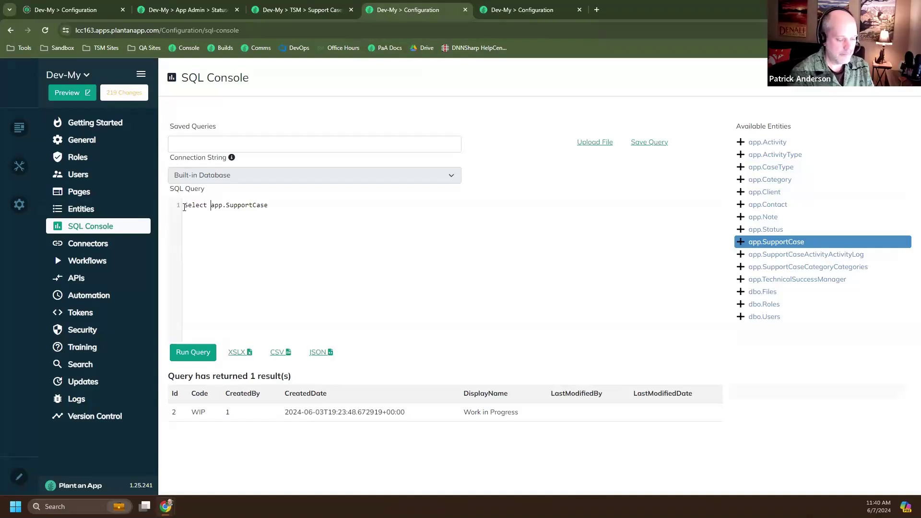
pyautogui.write('FROM')
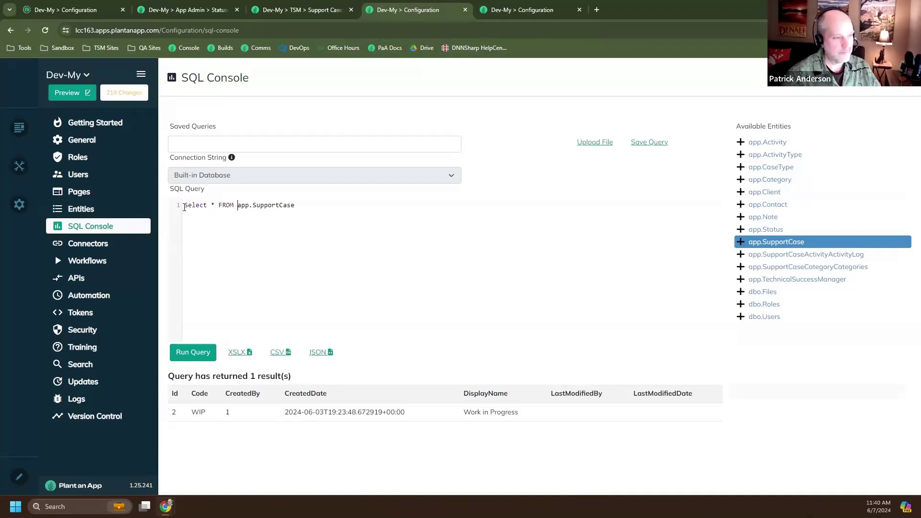
pyautogui.click(195, 353)
pyautogui.scroll(-2, 241, 379)
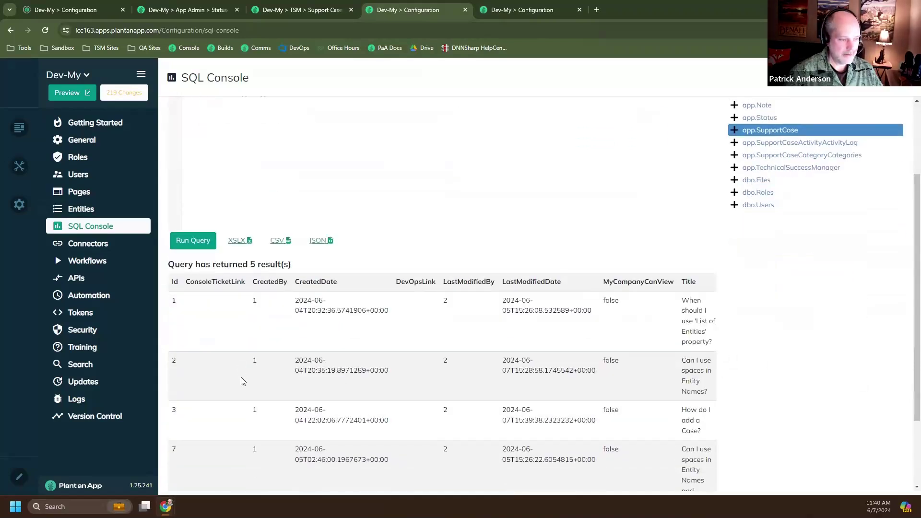
# Restrict the SupportCase query with "WHERE Status = 8", run it, and examine the Status column of the results.
pyautogui.click(293, 10)
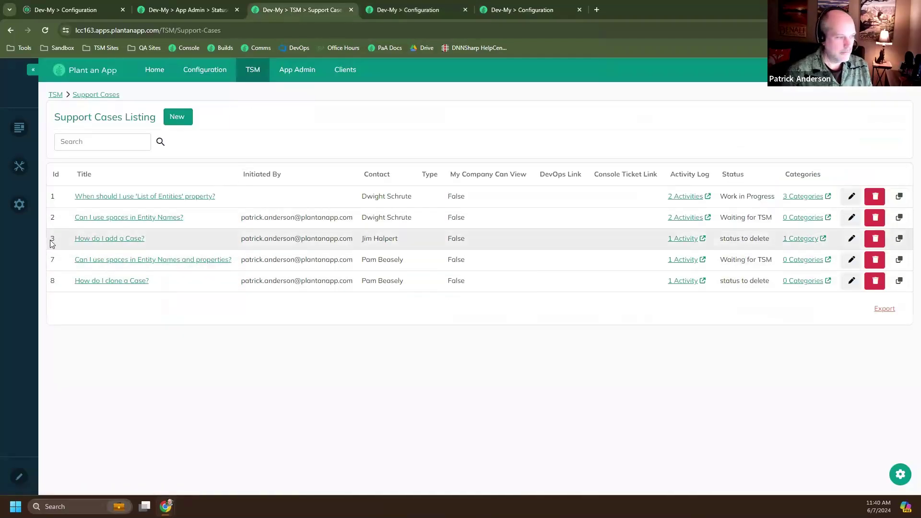
pyautogui.click(531, 11)
pyautogui.click(423, 10)
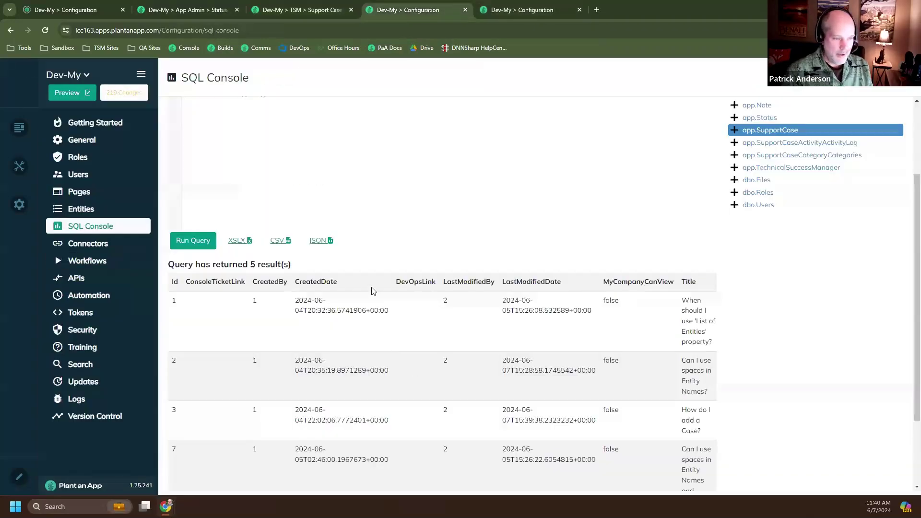
pyautogui.middleClick(200, 424)
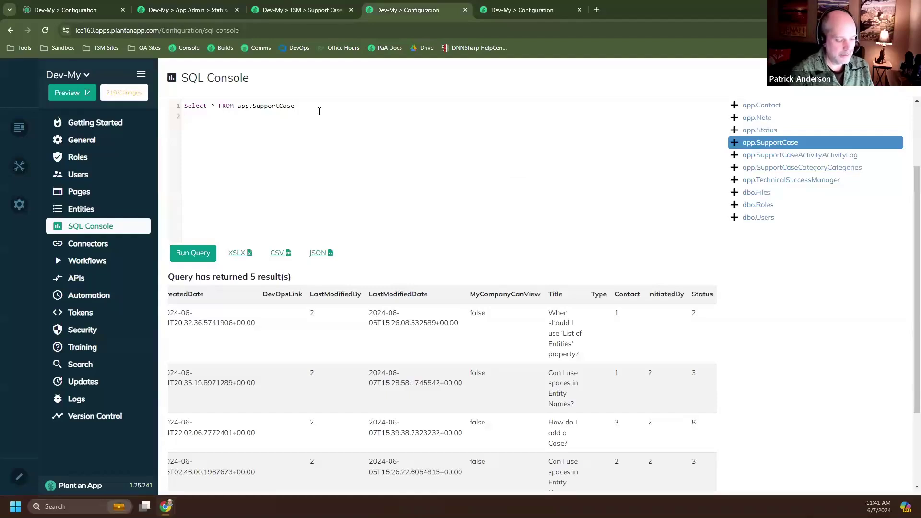
pyautogui.write('WHERE Statu')
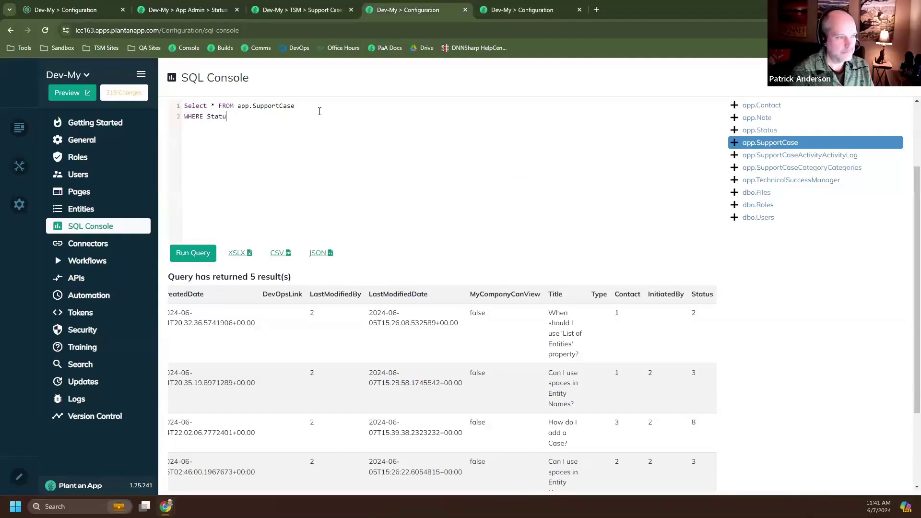
pyautogui.write('s = 8')
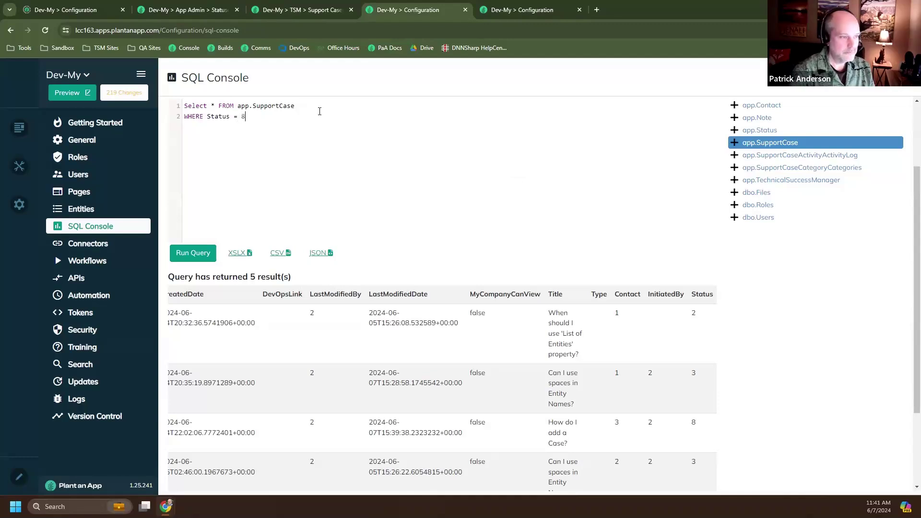
pyautogui.click(188, 252)
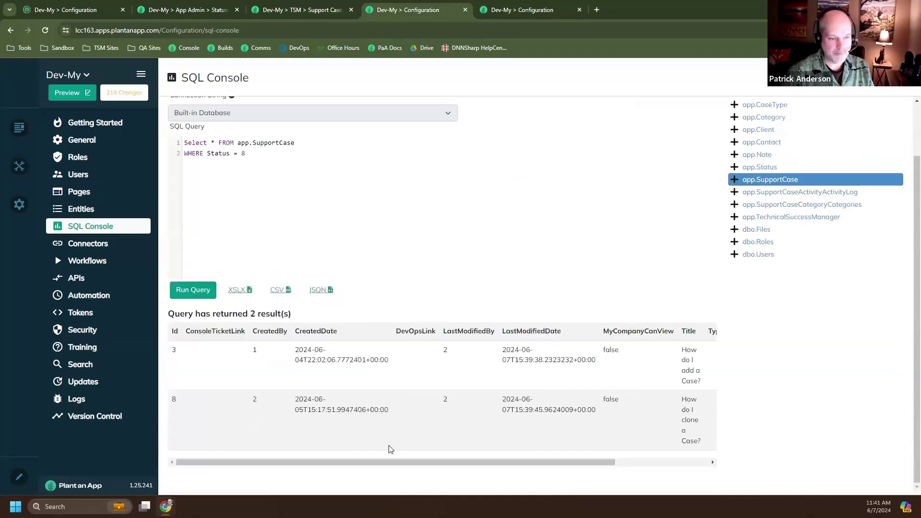
pyautogui.moveTo(388, 463); pyautogui.dragTo(654, 463)
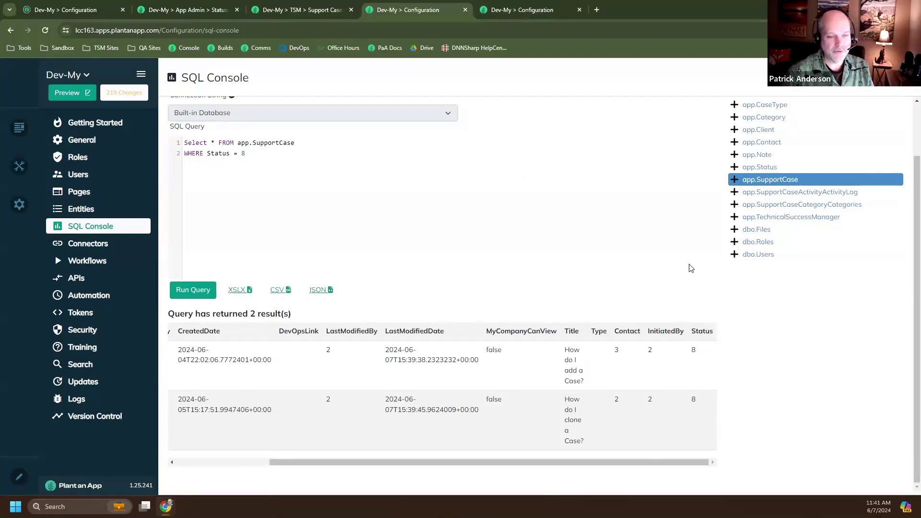
# Open the App Admin statuses listing, delete the "status to delete" status and confirm the deletion.
pyautogui.click(305, 13)
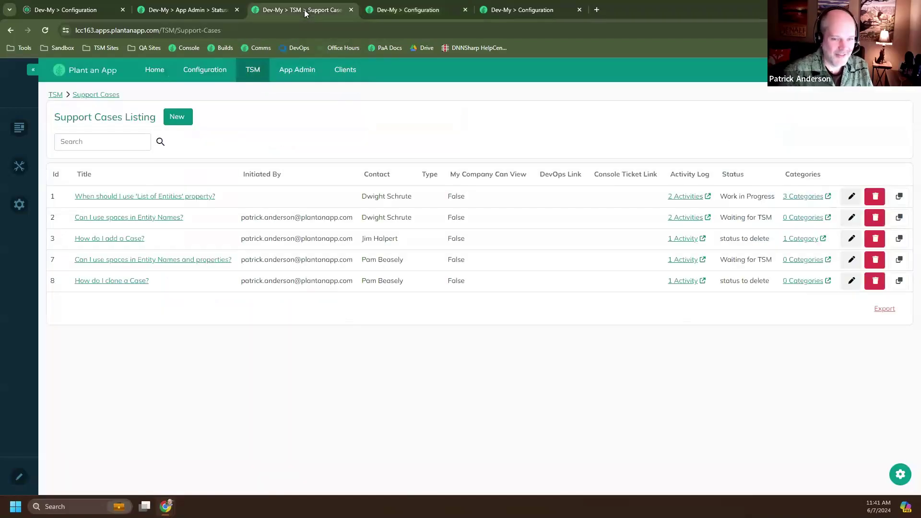
pyautogui.moveTo(304, 69)
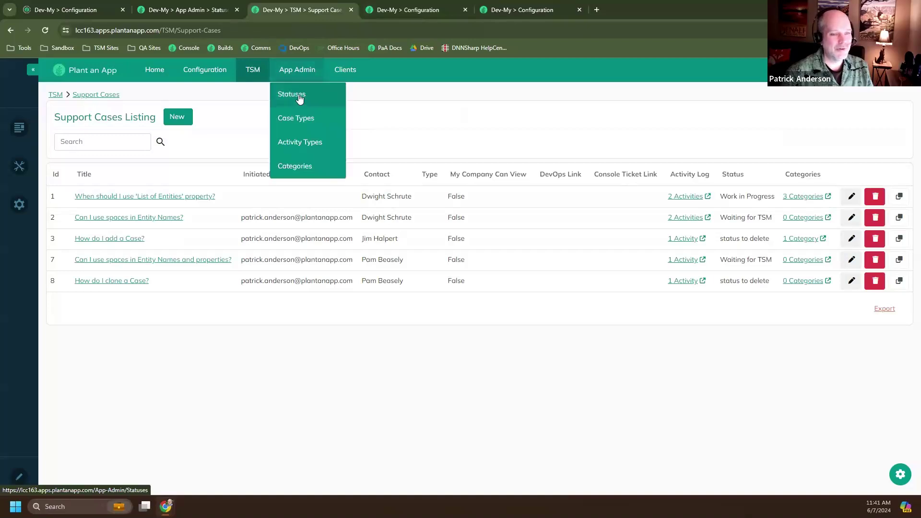
pyautogui.click(300, 99)
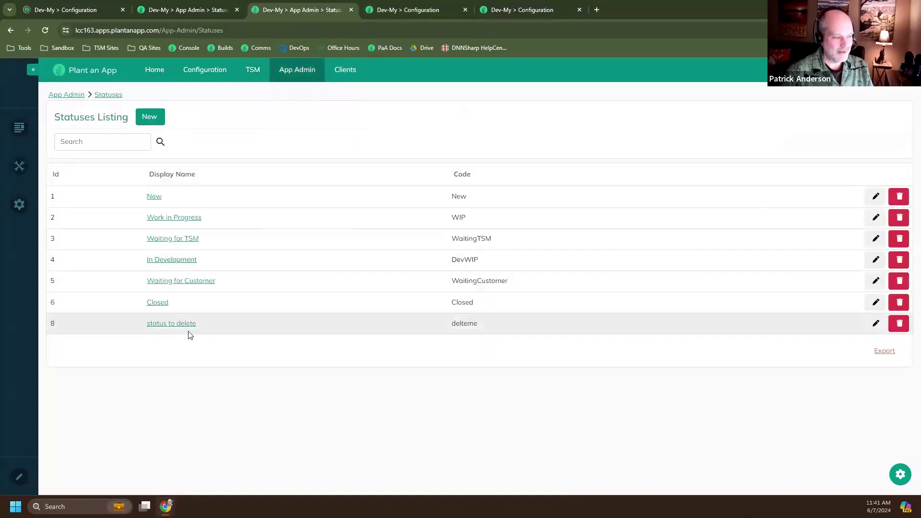
pyautogui.click(899, 324)
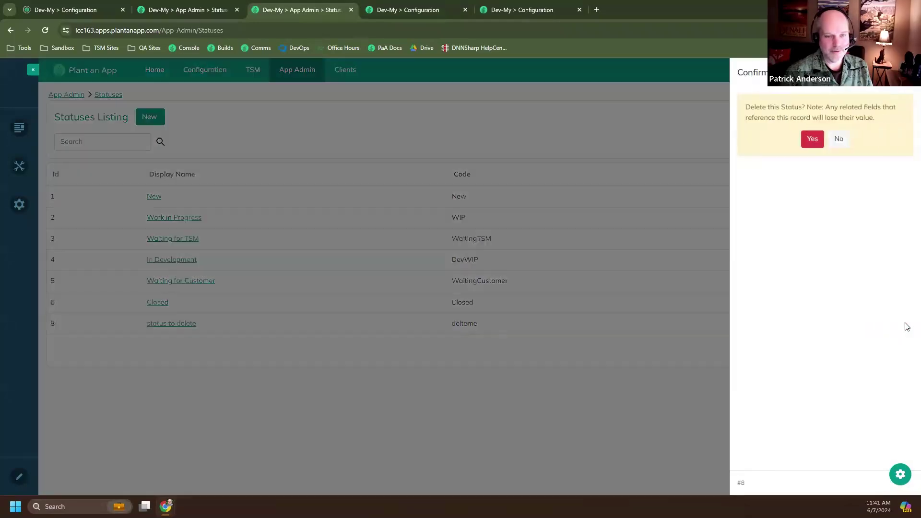
pyautogui.click(812, 139)
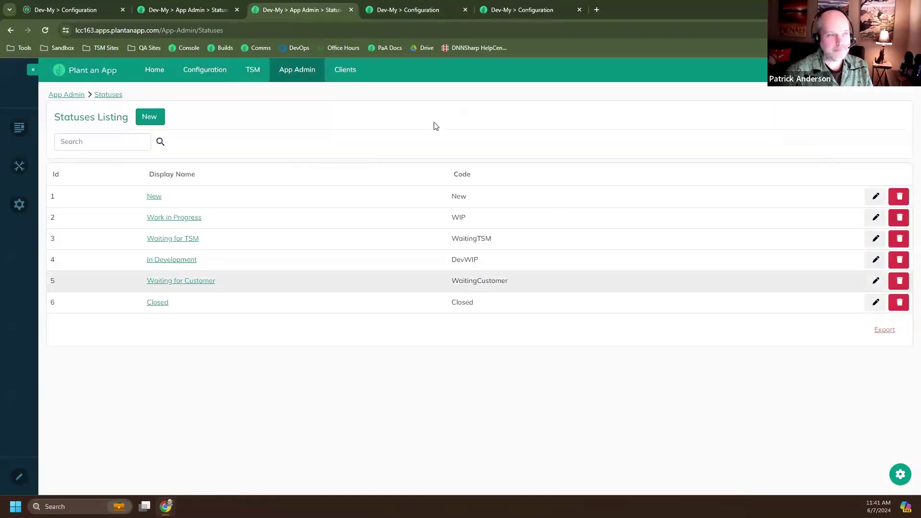
# In the SQL Console, rerun the "Status = 8" query, then run it without the WHERE clause and examine the Status column.
pyautogui.click(416, 11)
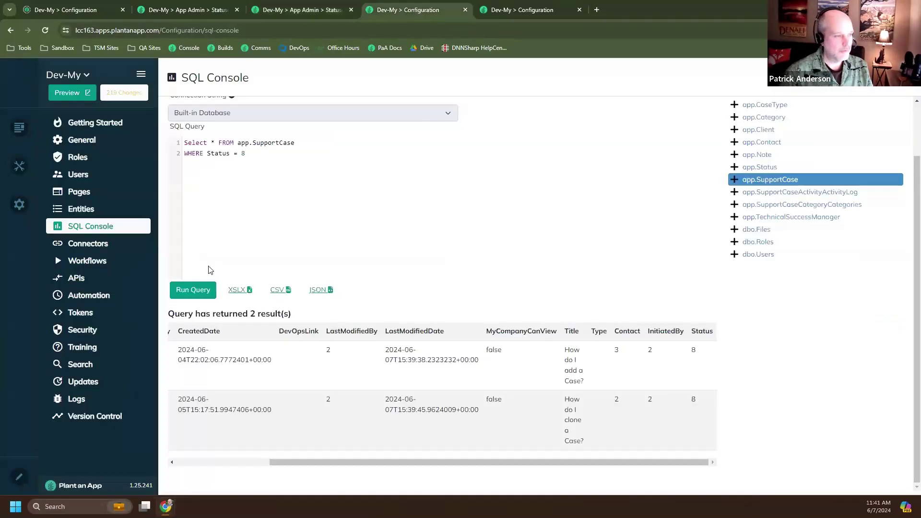
pyautogui.click(185, 297)
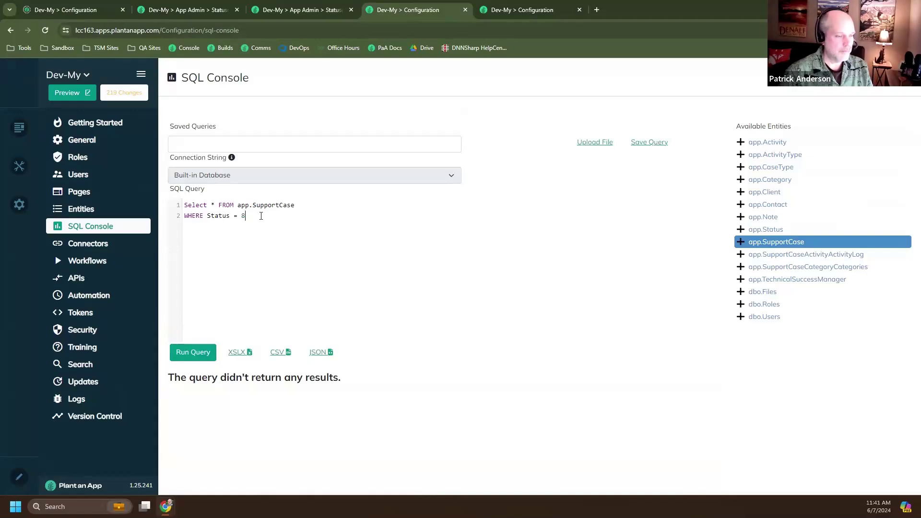
pyautogui.moveTo(261, 216); pyautogui.dragTo(170, 217)
pyautogui.press('BackSpace')
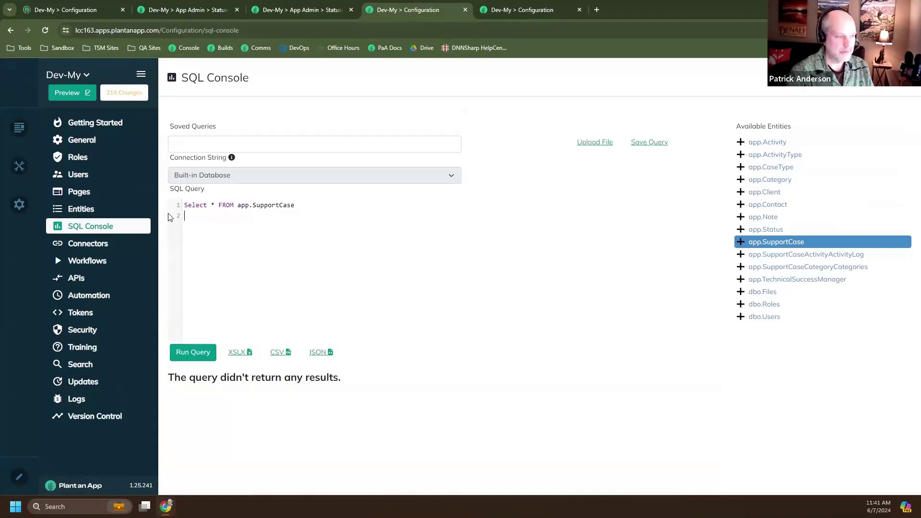
pyautogui.click(194, 352)
pyautogui.scroll(-3, 206, 353)
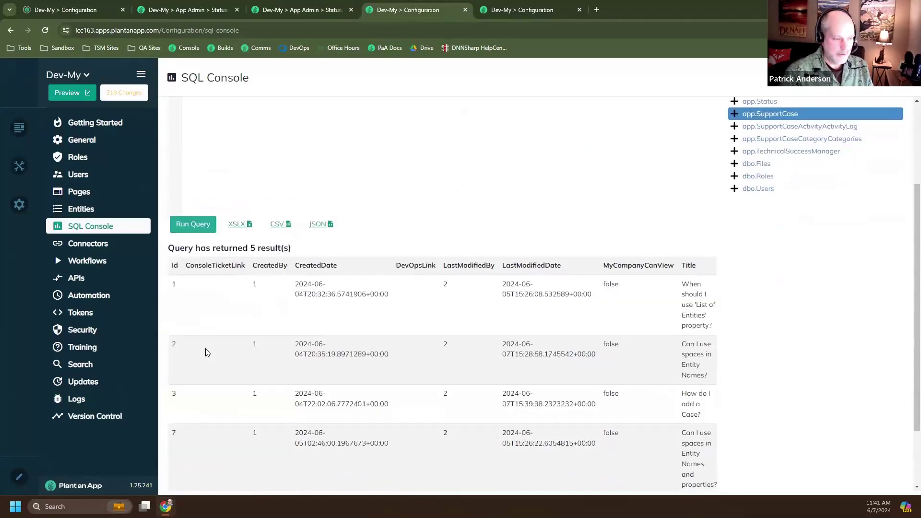
pyautogui.scroll(-2, 207, 353)
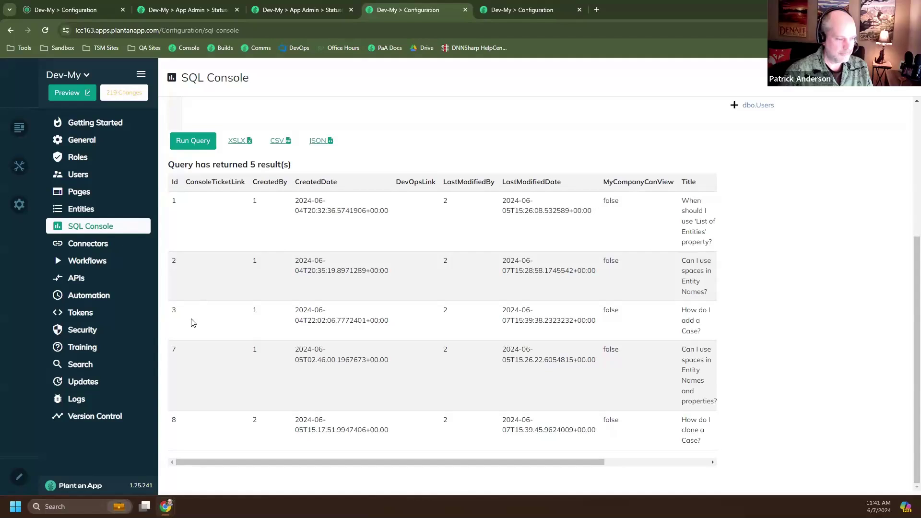
pyautogui.hscroll(3, 268, 322)
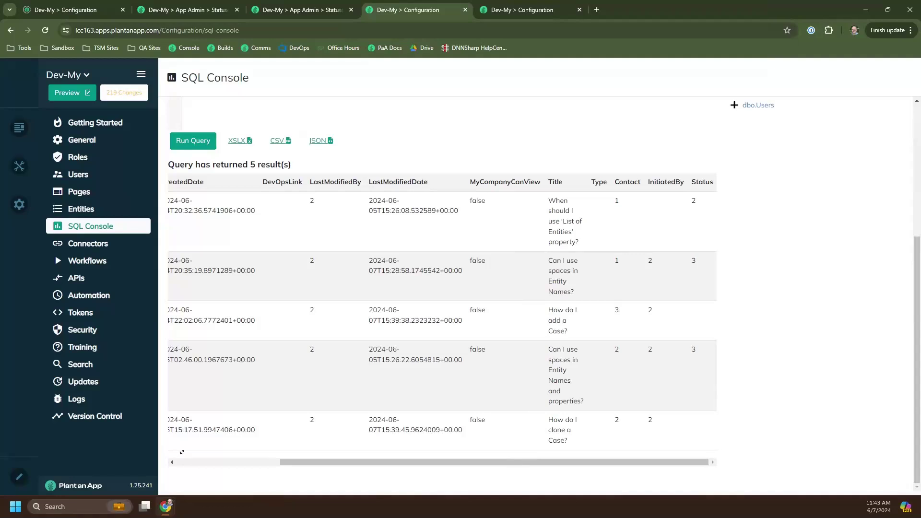
pyautogui.hscroll(-3, 182, 452)
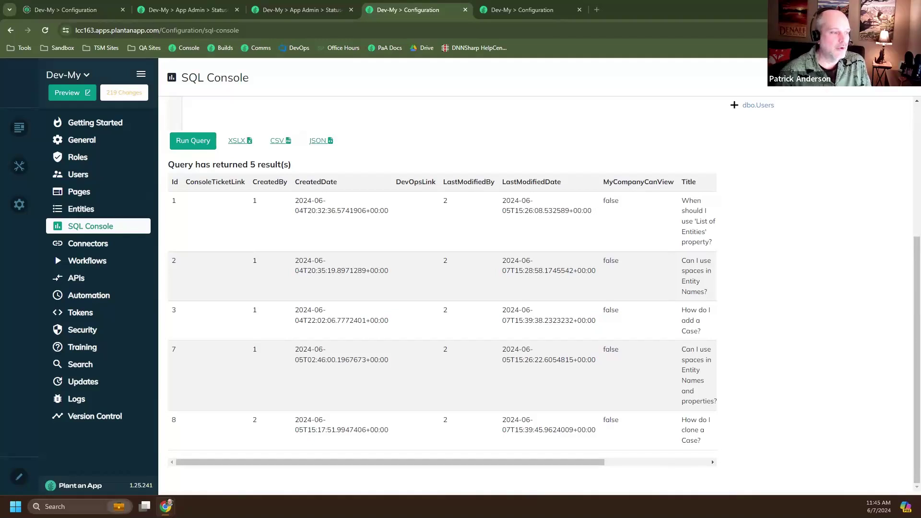
# Start creating an entity in the Default namespace with the singular name "Test Case".
pyautogui.click(81, 211)
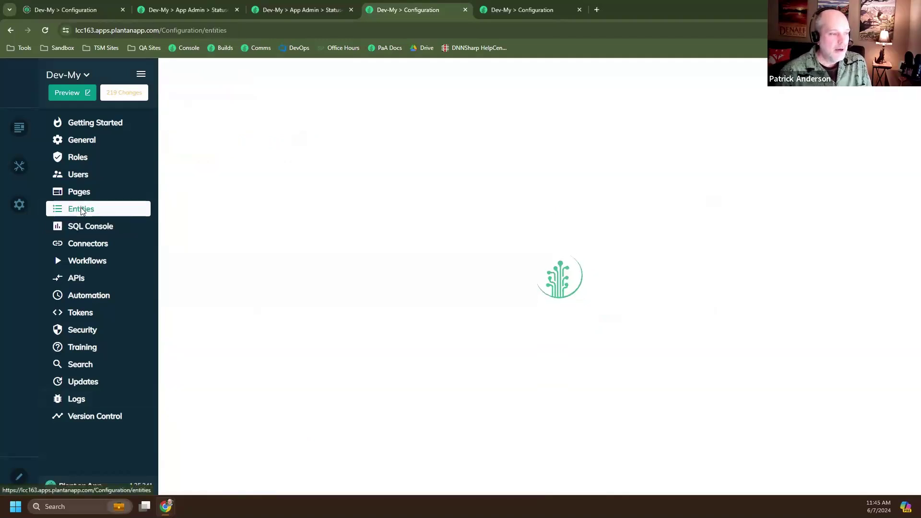
pyautogui.click(313, 77)
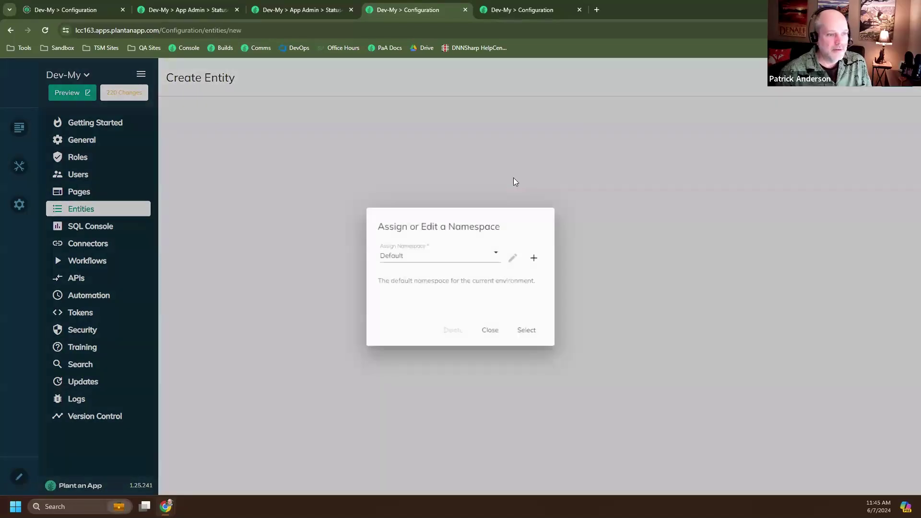
pyautogui.click(528, 332)
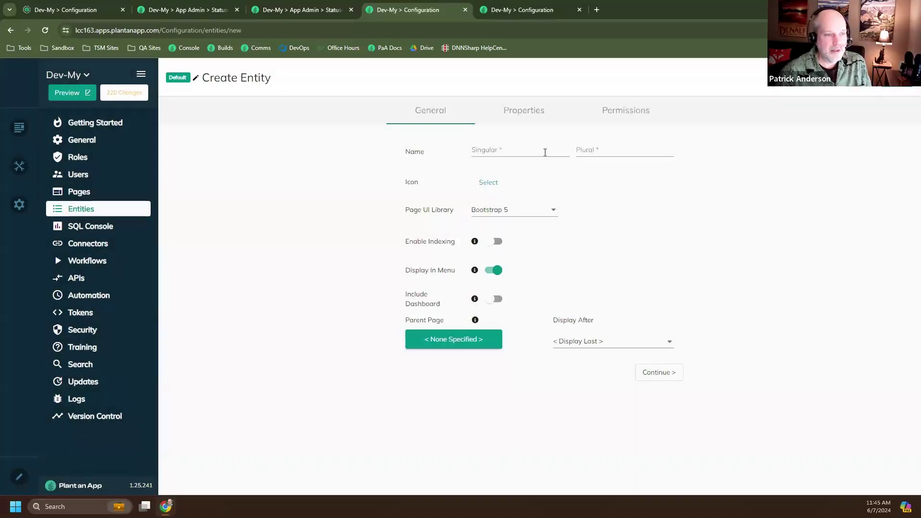
pyautogui.click(545, 156)
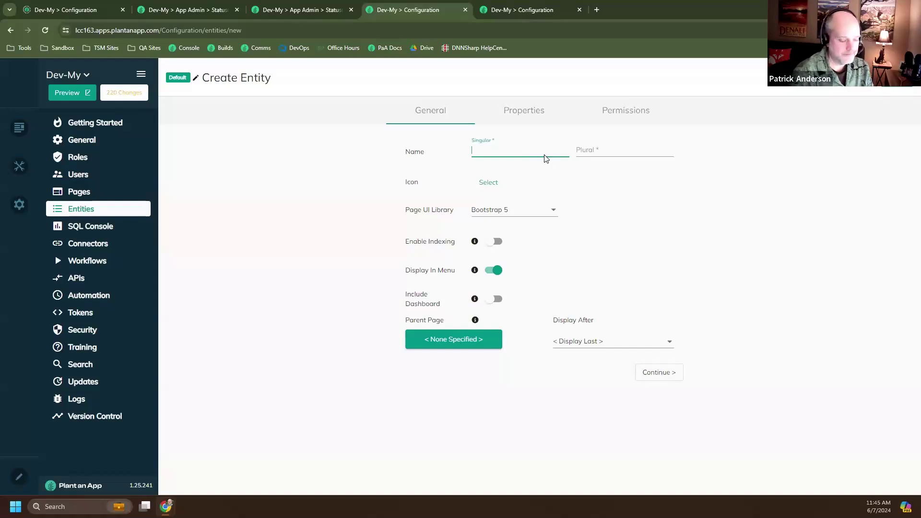
pyautogui.write('Test Case')
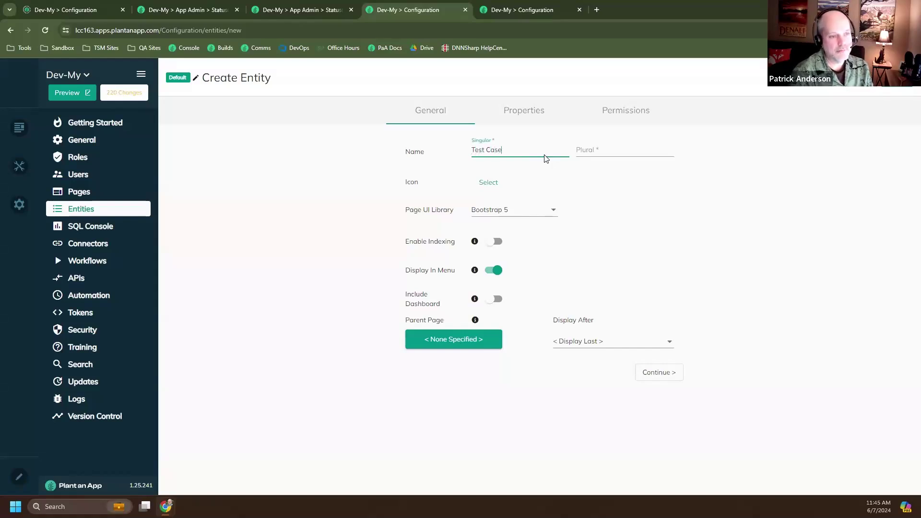
pyautogui.write('s')
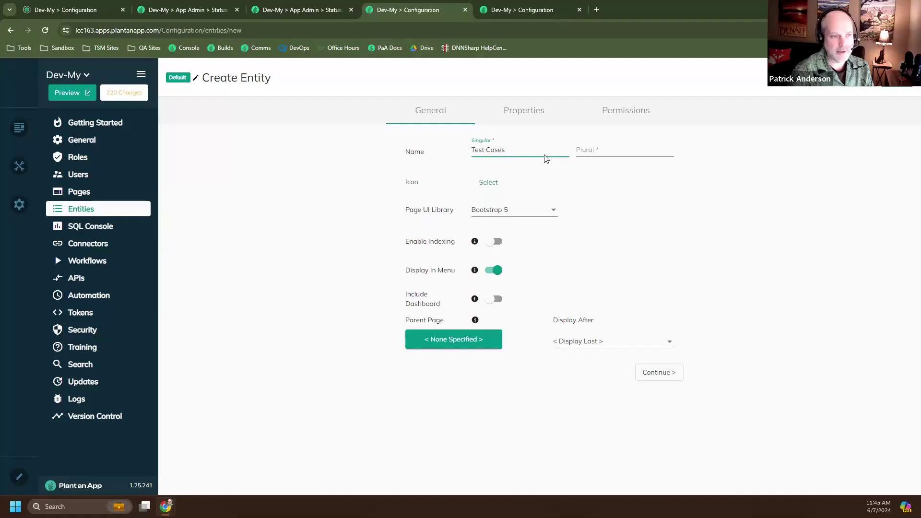
pyautogui.click(486, 151)
pyautogui.press('BackSpace')
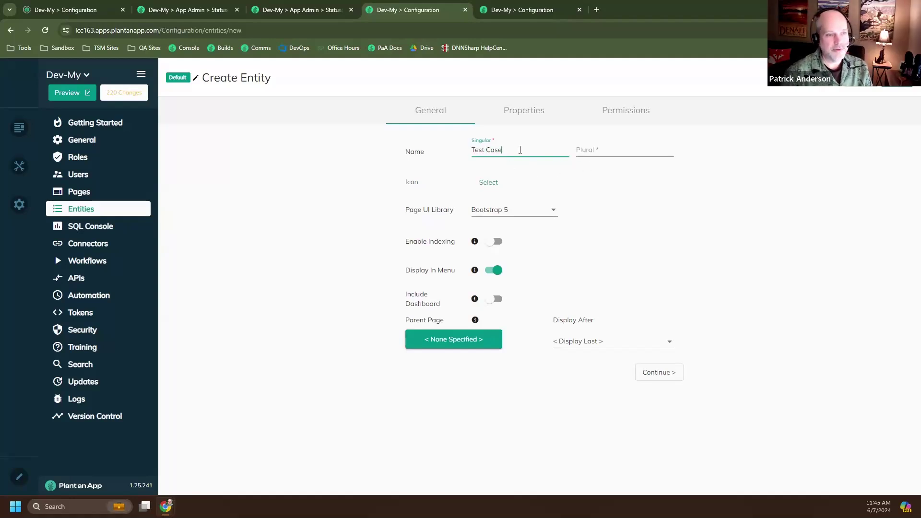
# Set the new entity's plural name to "Test Cases" and remove the space from the singular name so it reads "TestCase".
pyautogui.hotkey('ctrl', 'a')
pyautogui.hotkey('ctrl', 'c')
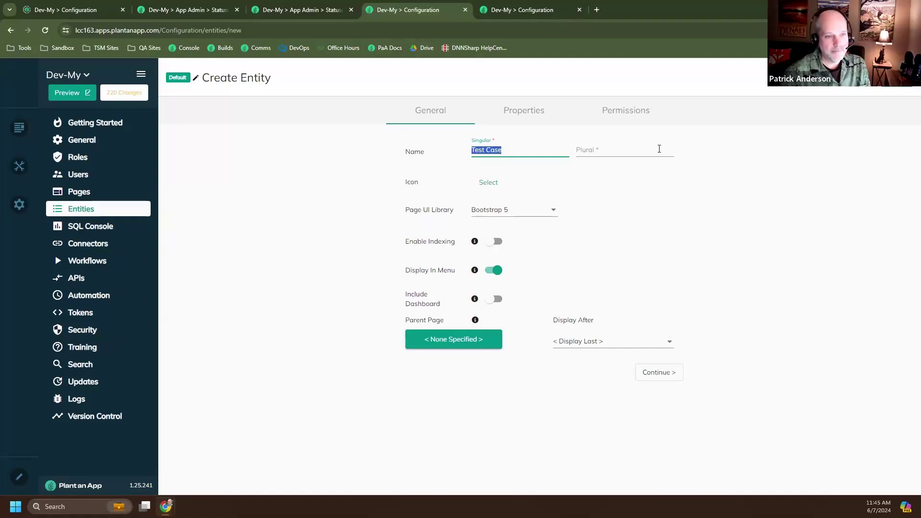
pyautogui.click(644, 151)
pyautogui.hotkey('ctrl', 'v')
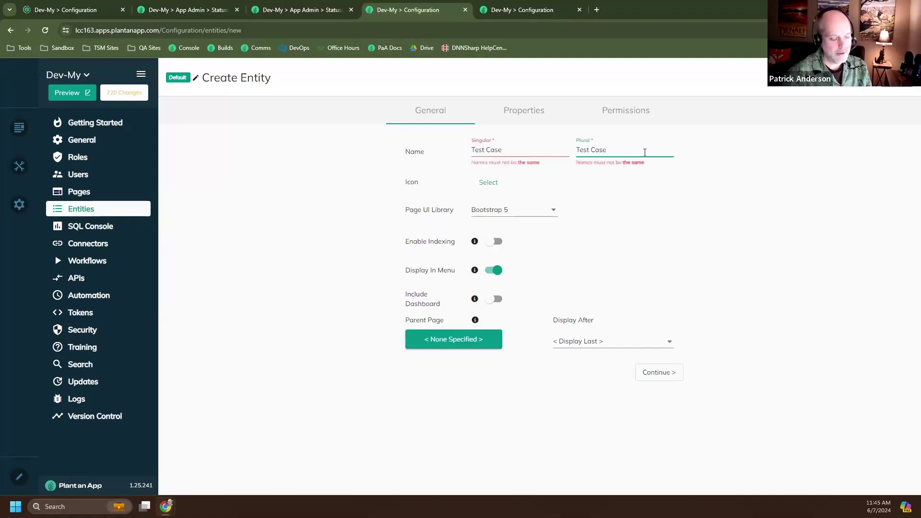
pyautogui.write('s')
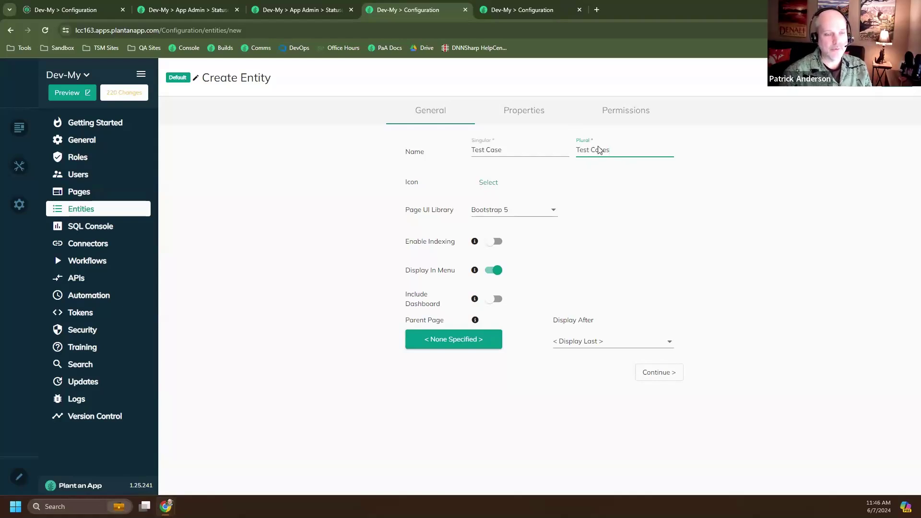
pyautogui.click(488, 150)
pyautogui.press('BackSpace')
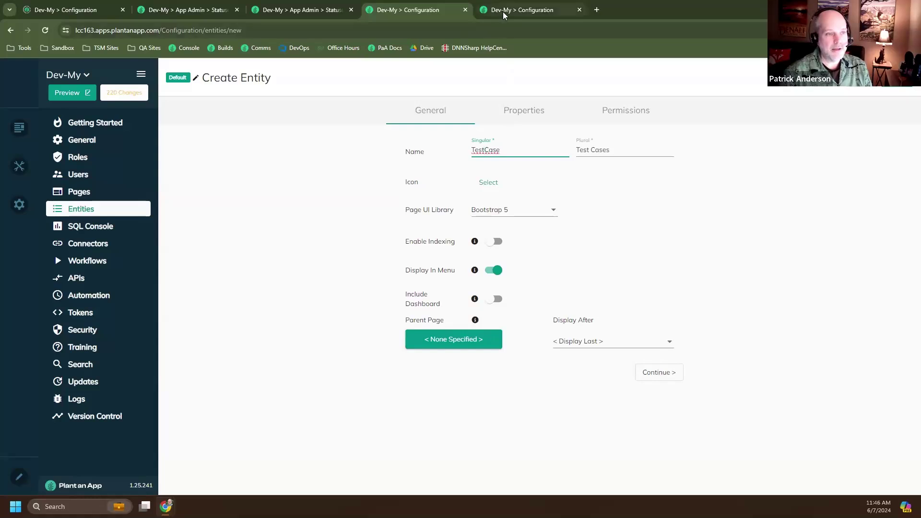
# Open the SQL Console in a separate browser tab and insert the entity name app.SupportCase into the empty query.
pyautogui.moveTo(502, 11)
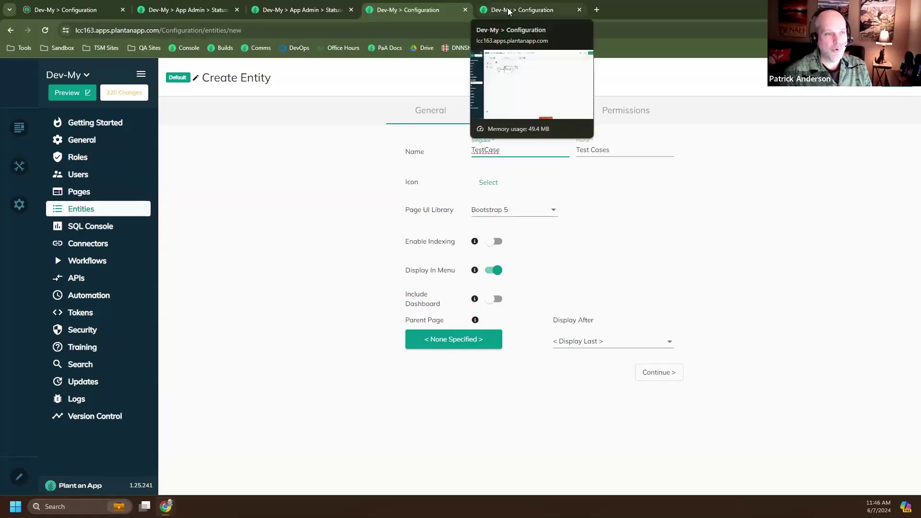
pyautogui.rightClick(98, 229)
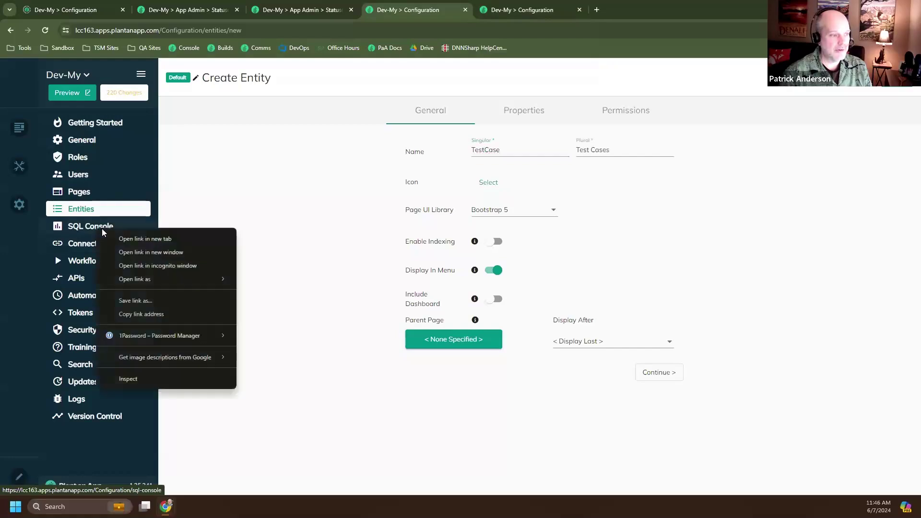
pyautogui.click(147, 239)
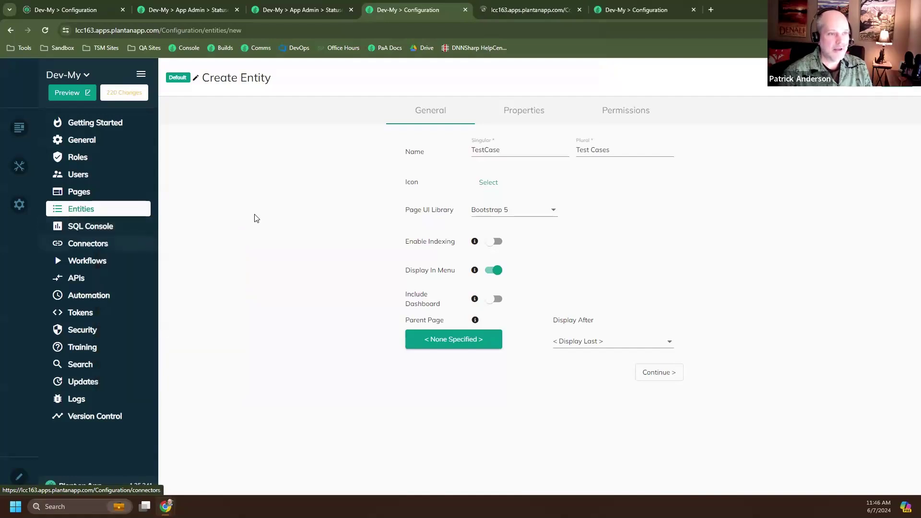
pyautogui.click(530, 6)
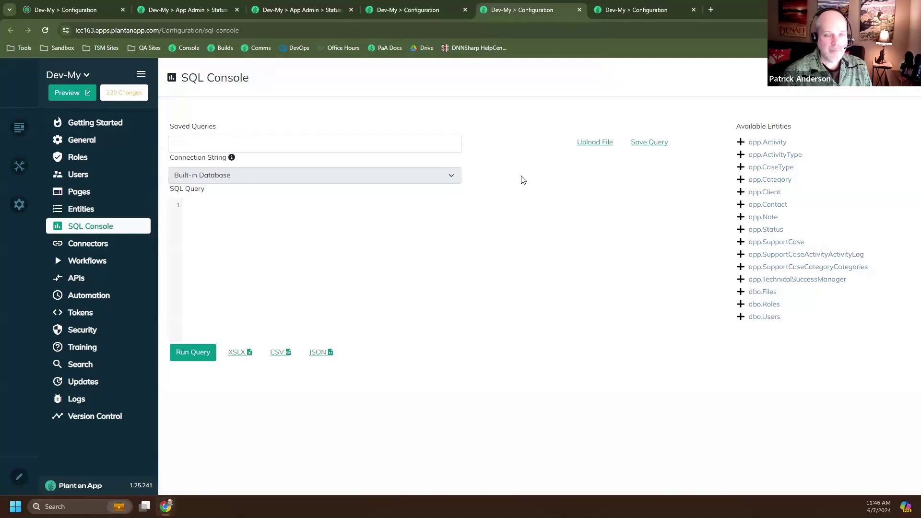
pyautogui.click(785, 246)
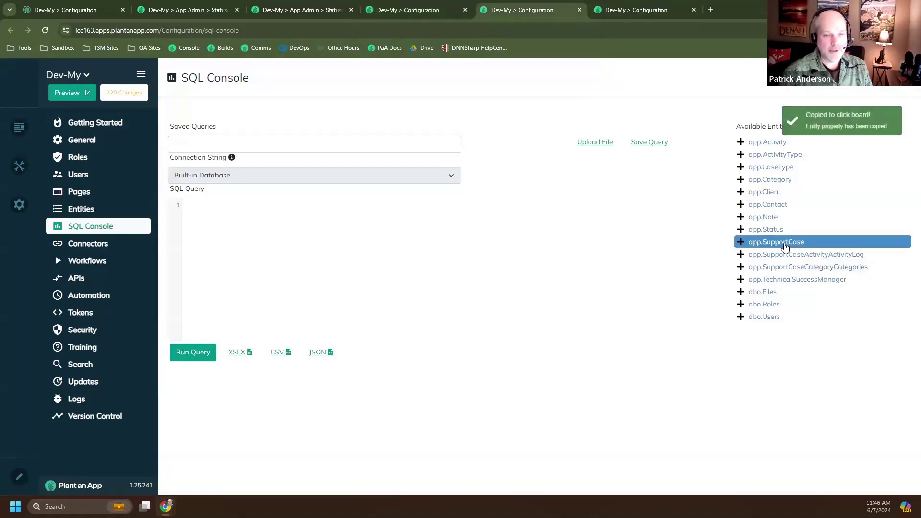
pyautogui.click(215, 208)
pyautogui.hotkey('ctrl', 'v')
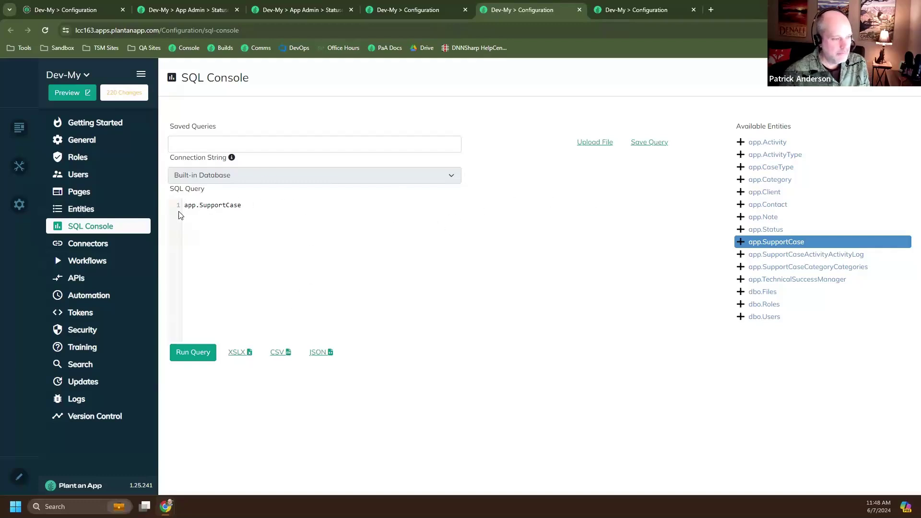
# Repeat app.SupportCase many times in a row on the query's first line, and select one "SupportCaseapp" segment within it.
pyautogui.tripleClick(216, 205)
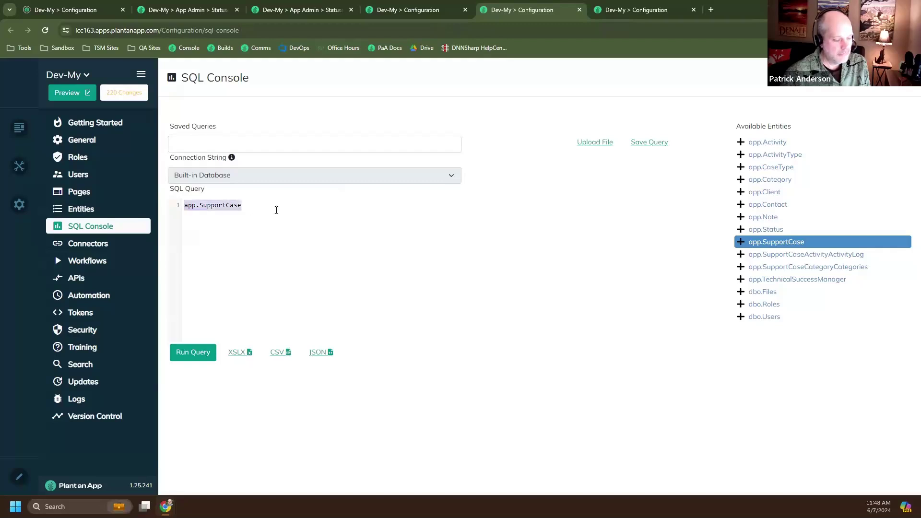
pyautogui.hotkey('ctrl', 'c')
pyautogui.hotkey('ctrl', 'v')
pyautogui.hotkey('ctrl', 'v')
pyautogui.hotkey('ctrl', 'v')
pyautogui.hotkey('ctrl', 'v')
pyautogui.hotkey('ctrl', 'v')
pyautogui.hotkey('ctrl', 'v')
pyautogui.hotkey('ctrl', 'v')
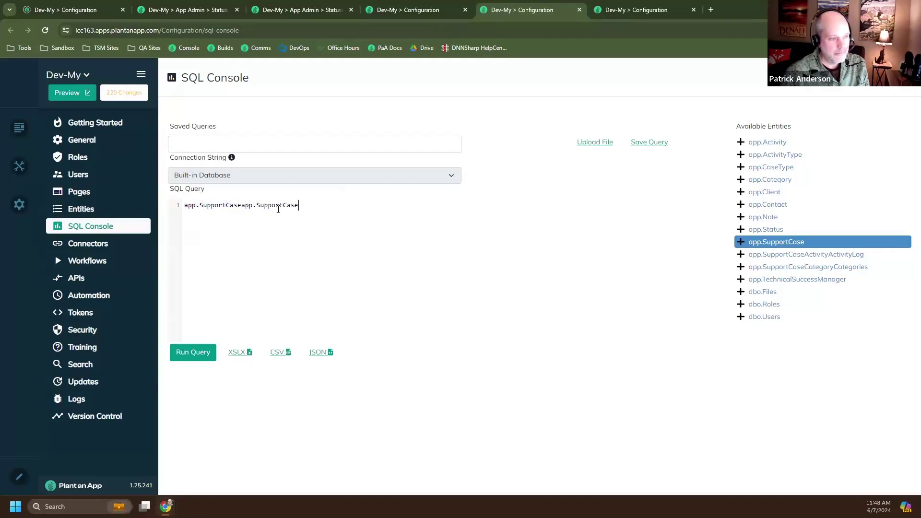
pyautogui.hotkey('ctrl', 'v')
pyautogui.hotkey('ctrl', 'v')
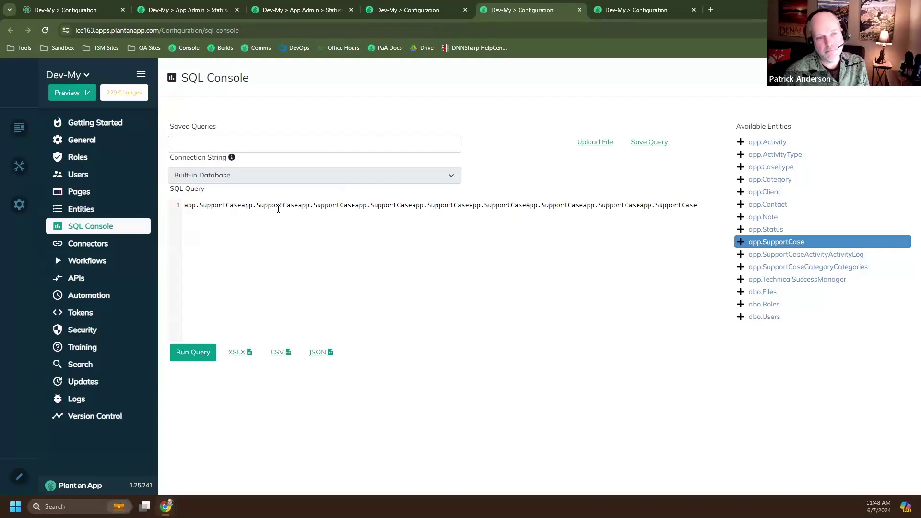
pyautogui.hotkey('ctrl', 'v')
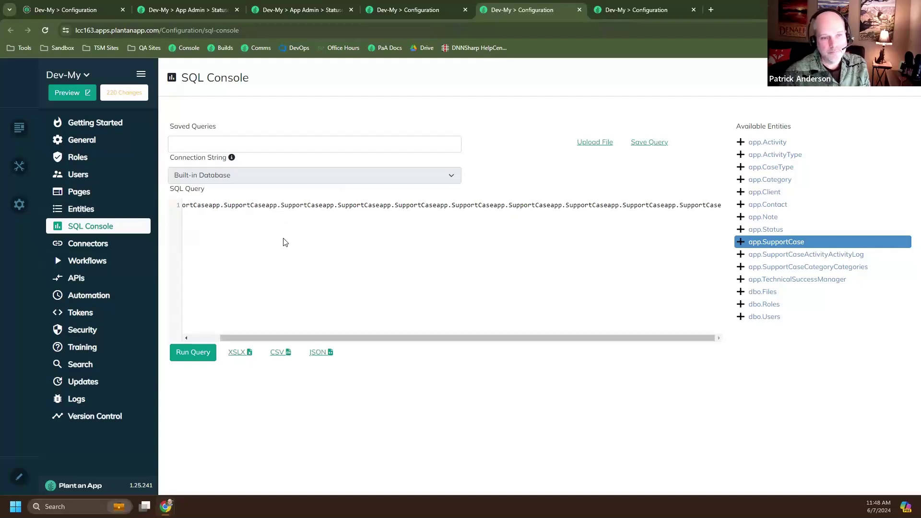
pyautogui.moveTo(308, 340); pyautogui.dragTo(240, 332)
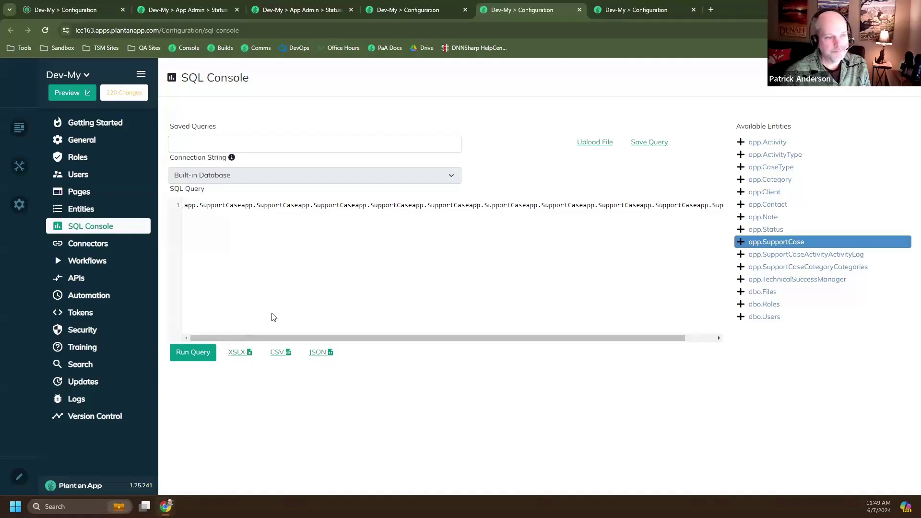
pyautogui.doubleClick(364, 206)
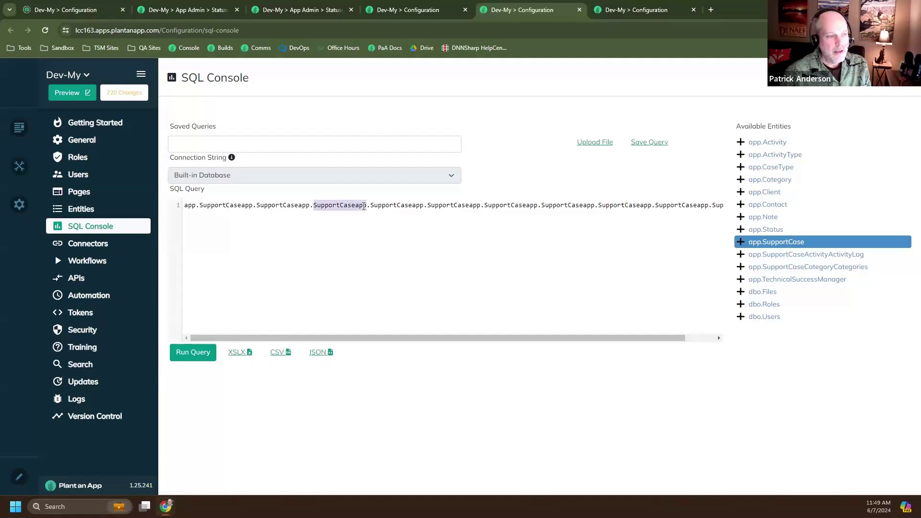
# Clear the repeated entity names from the SQL query and open Automation in a separate browser tab.
pyautogui.tripleClick(185, 203)
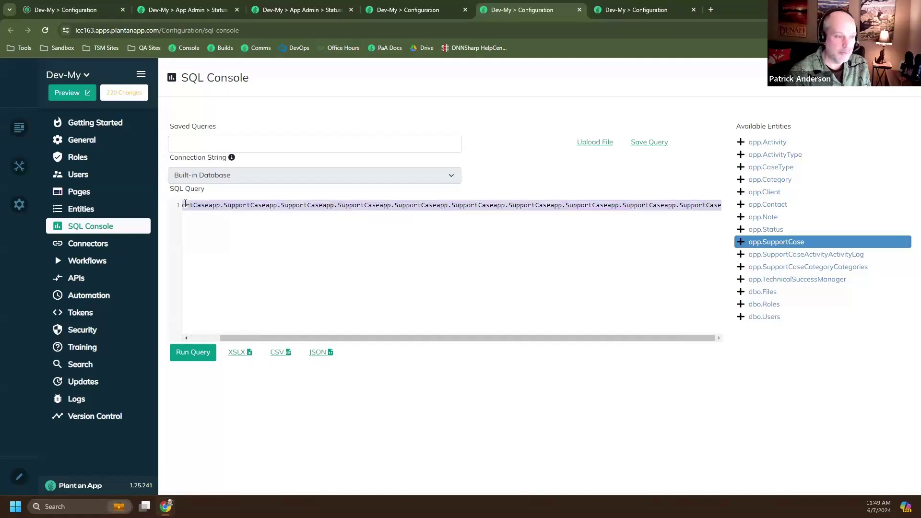
pyautogui.press('BackSpace')
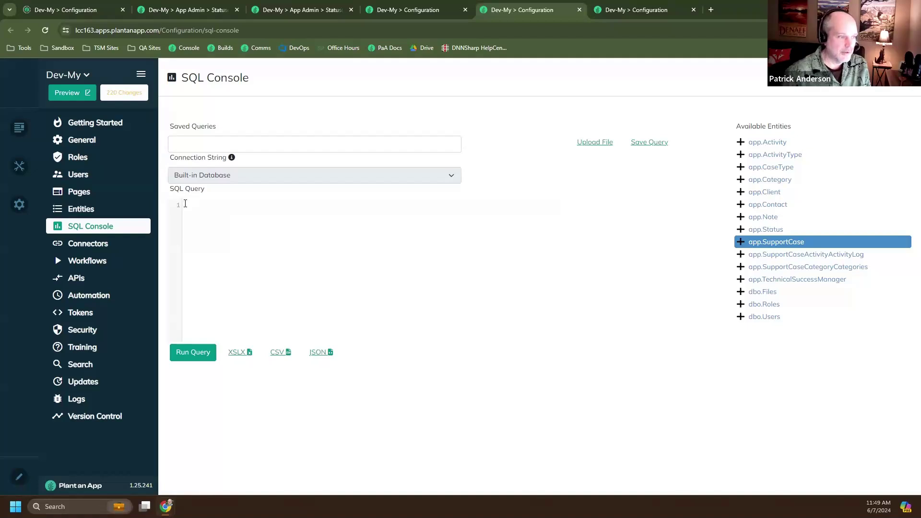
pyautogui.rightClick(84, 299)
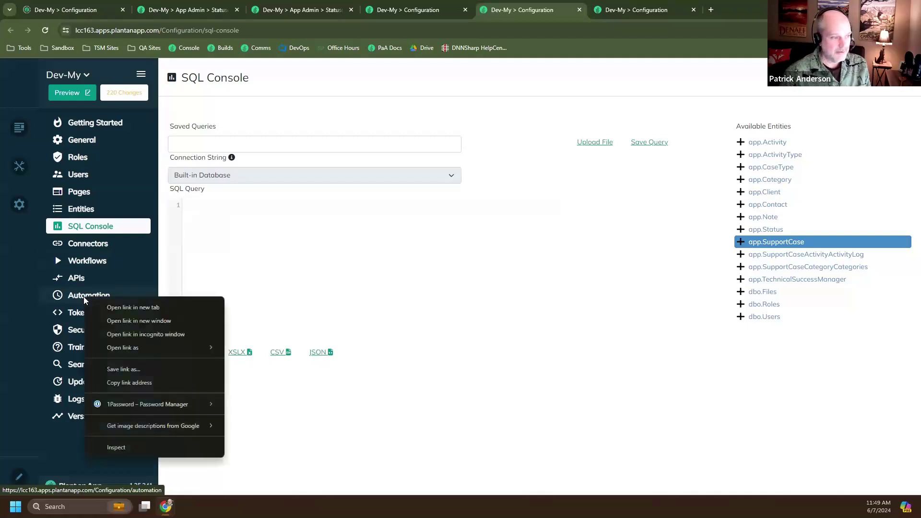
pyautogui.click(114, 307)
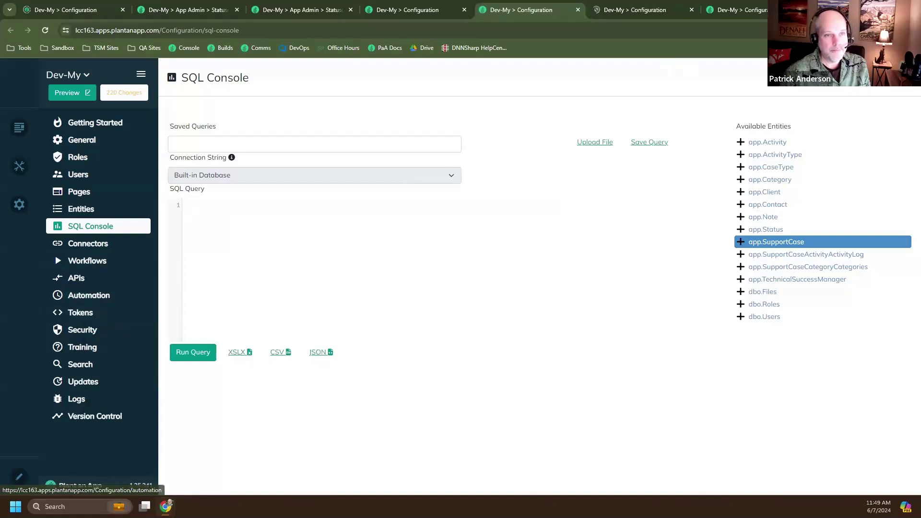
pyautogui.hotkey('ctrl', 'Tab')
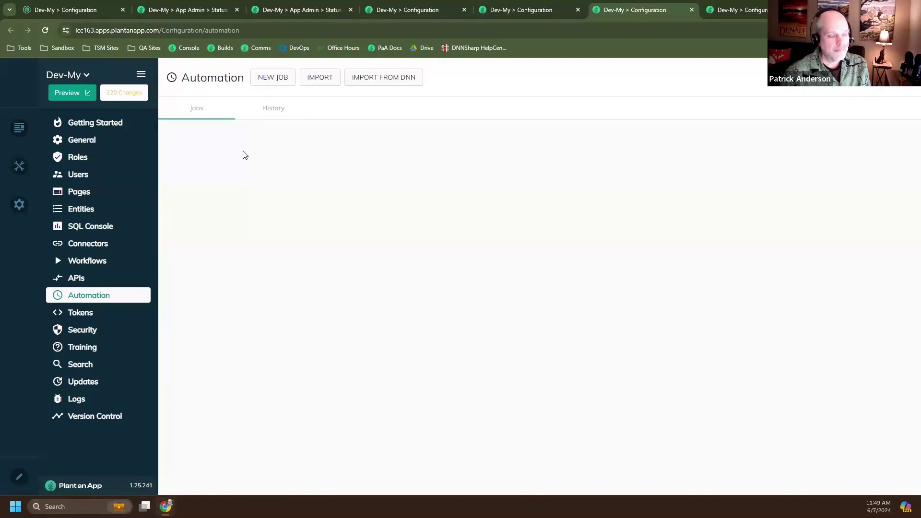
# Start a new automation job in the Default namespace and add a Run SQL Query action to it.
pyautogui.click(271, 78)
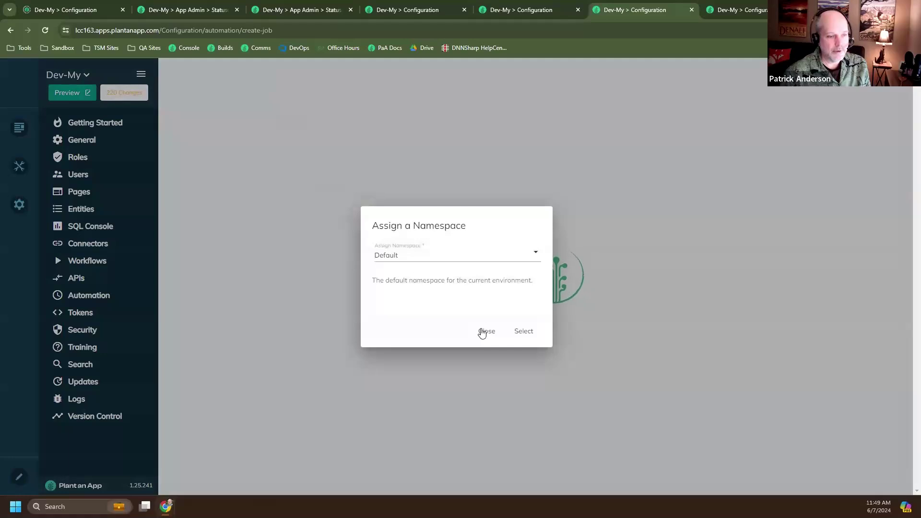
pyautogui.click(528, 334)
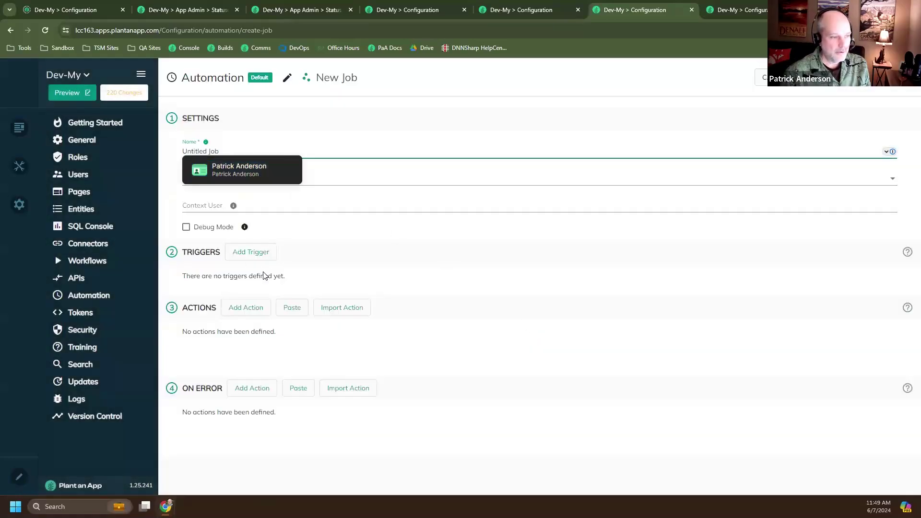
pyautogui.click(238, 308)
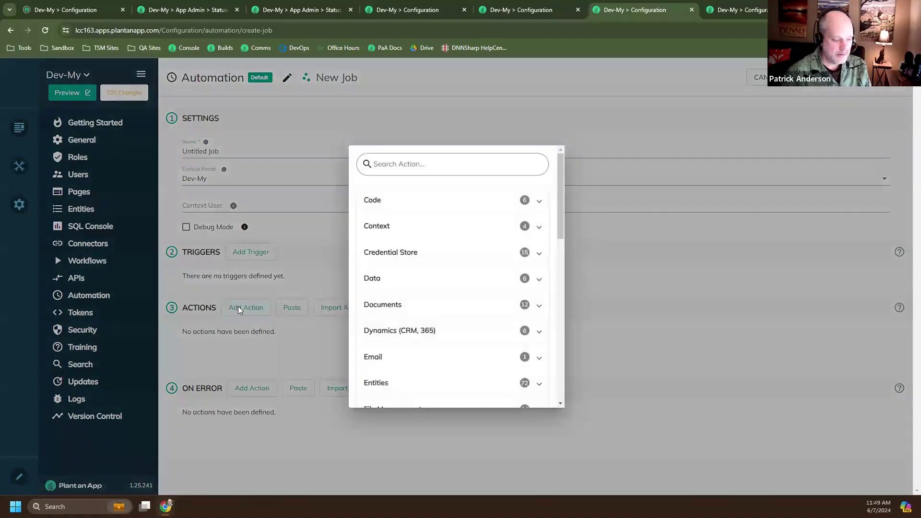
pyautogui.write('sql')
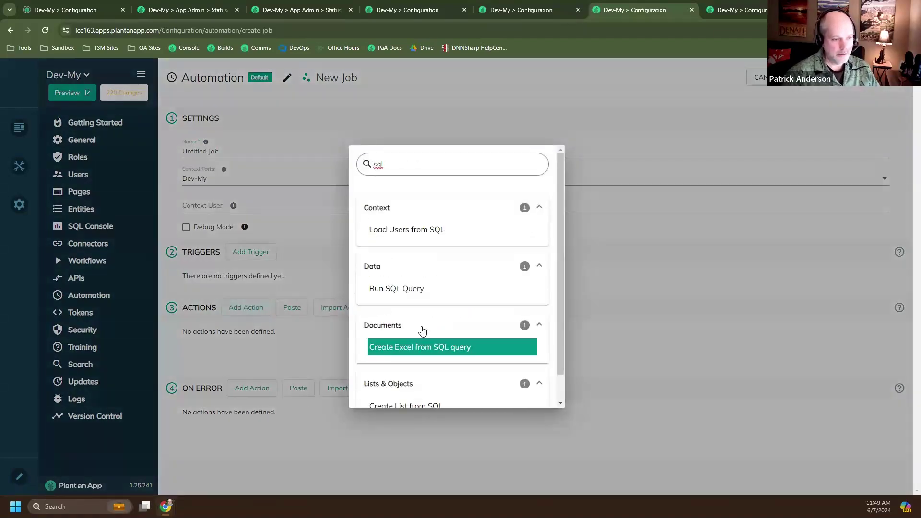
pyautogui.click(414, 288)
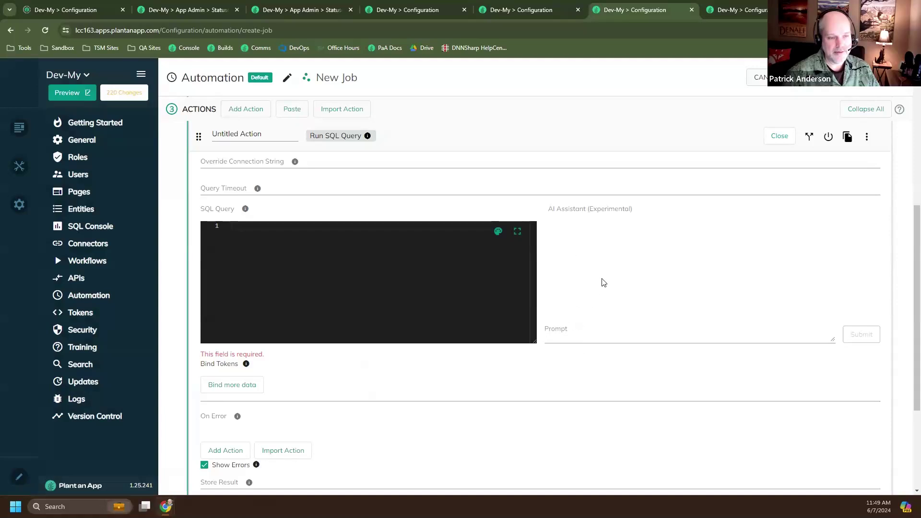
# Submit the prompt "Give me a query to get status details by support case" to the action's AI Assistant.
pyautogui.click(558, 328)
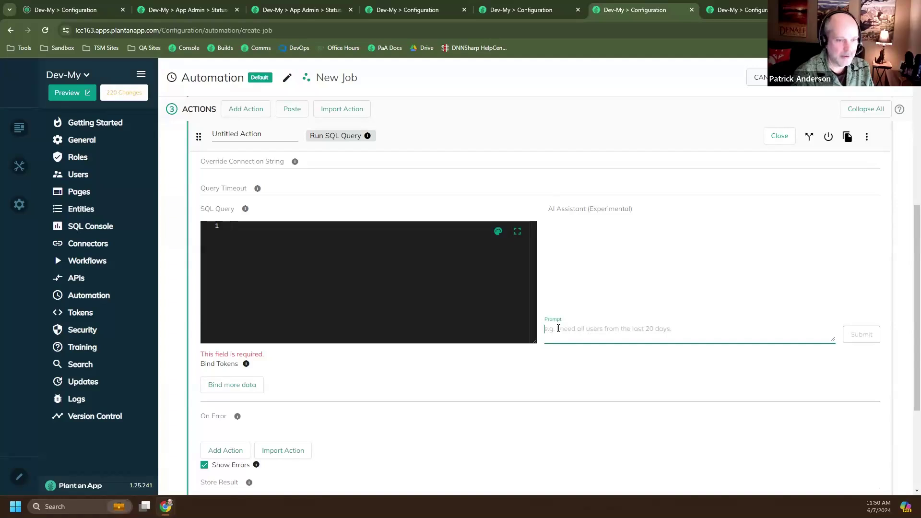
pyautogui.write('Give m')
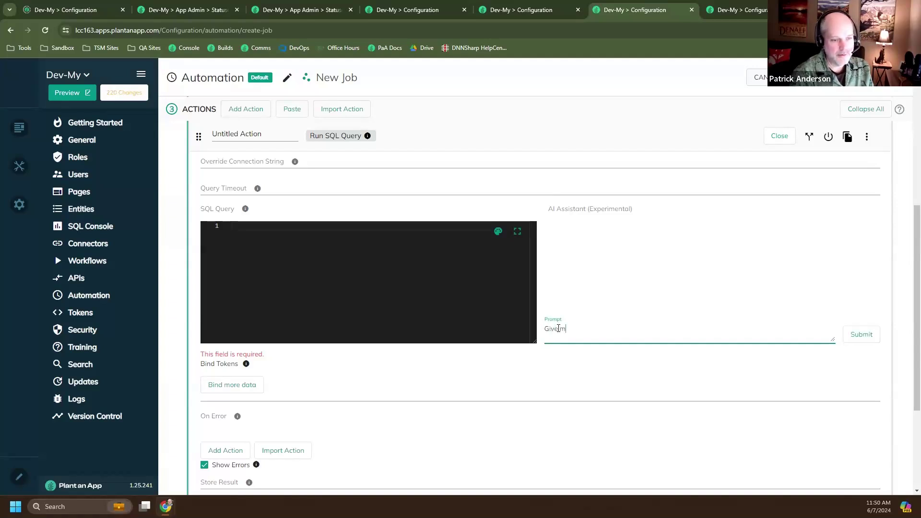
pyautogui.write('e a')
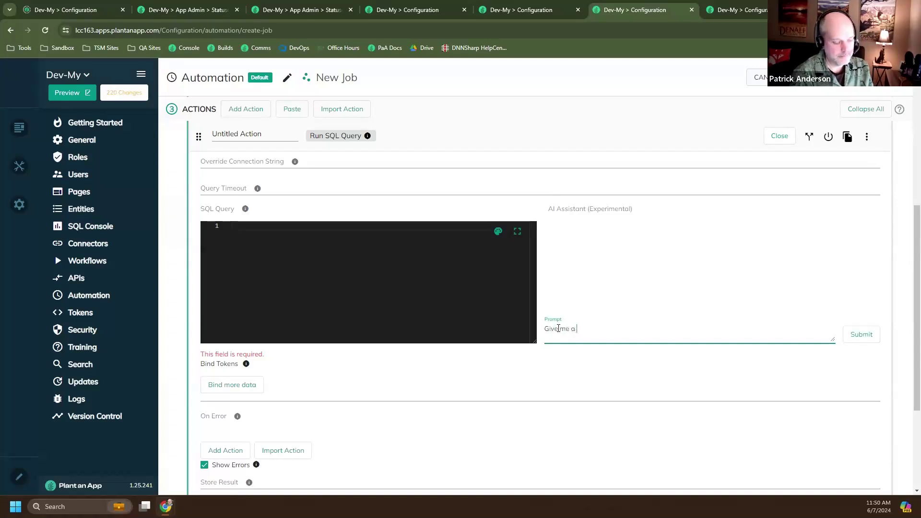
pyautogui.write(' query to get ')
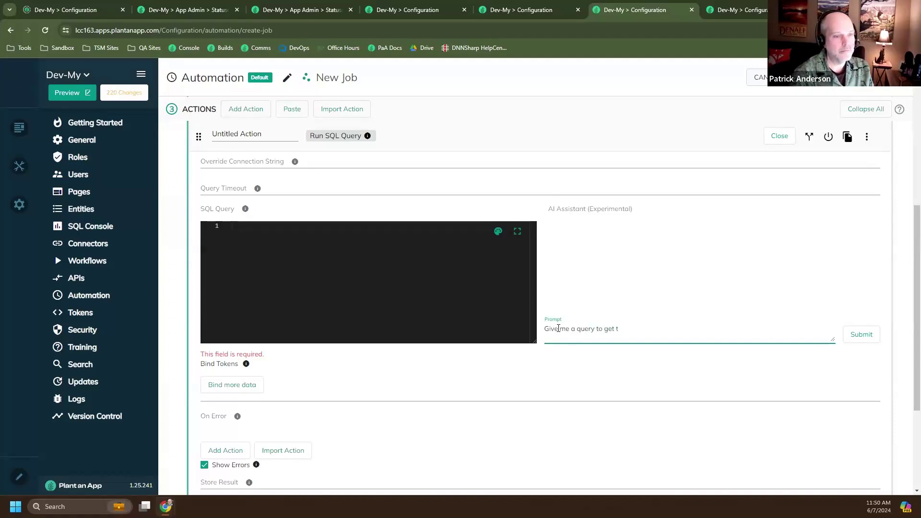
pyautogui.write('status.')
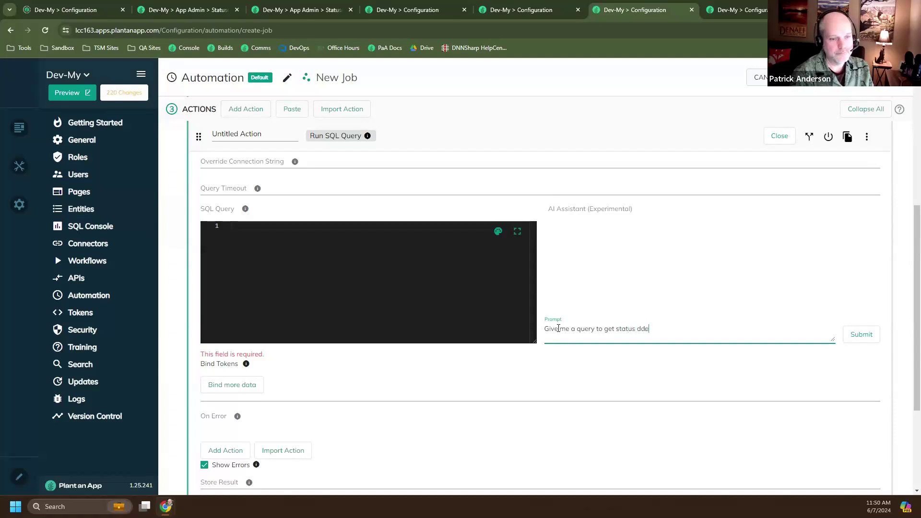
pyautogui.write('tails by')
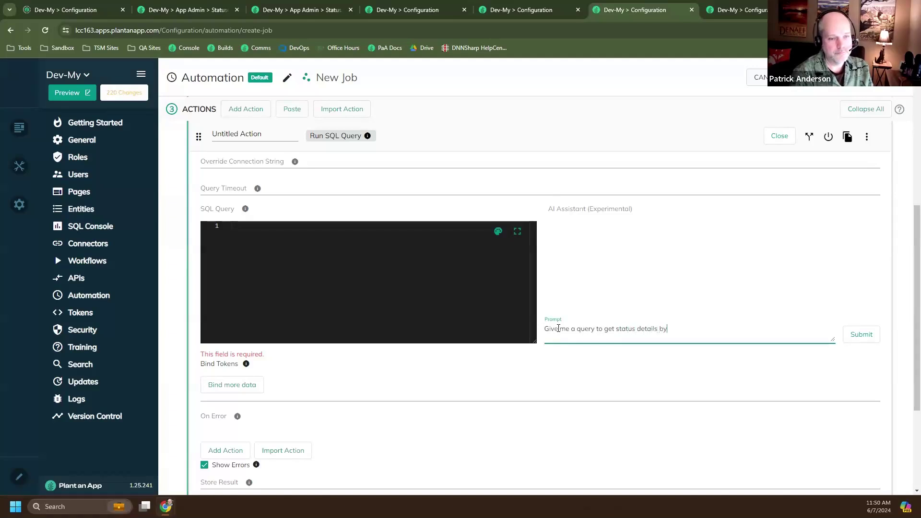
pyautogui.write(' support case')
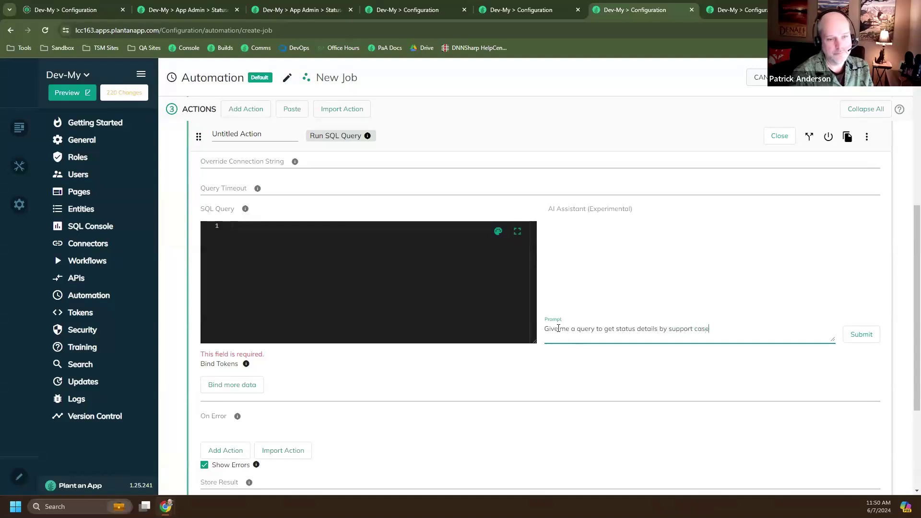
pyautogui.press('Return')
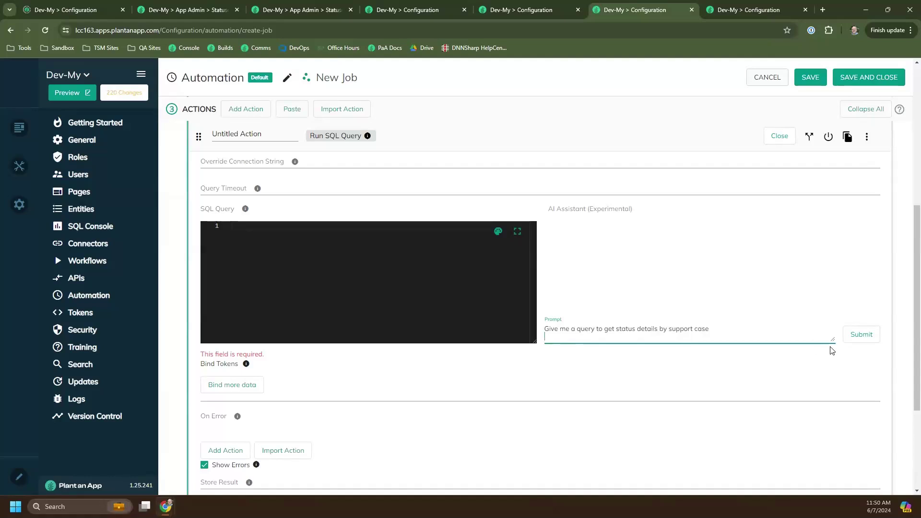
pyautogui.click(857, 333)
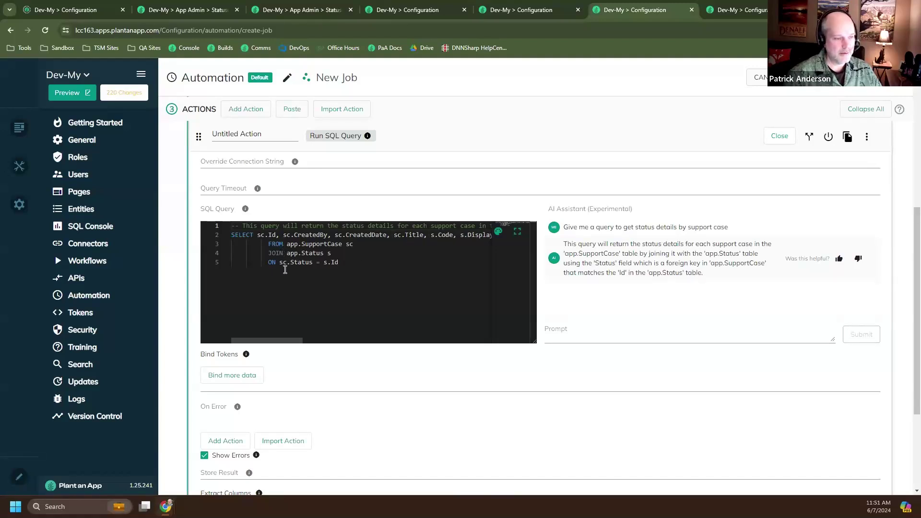
# Submit the follow-up prompt "add a parameter that allows me to pass in the support case id" to the AI Assistant.
pyautogui.click(605, 332)
pyautogui.write('a')
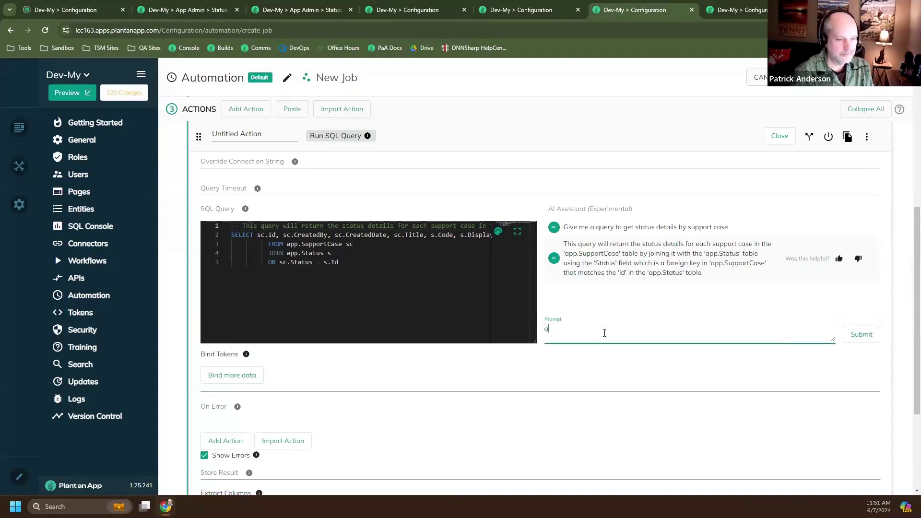
pyautogui.write('dd a par')
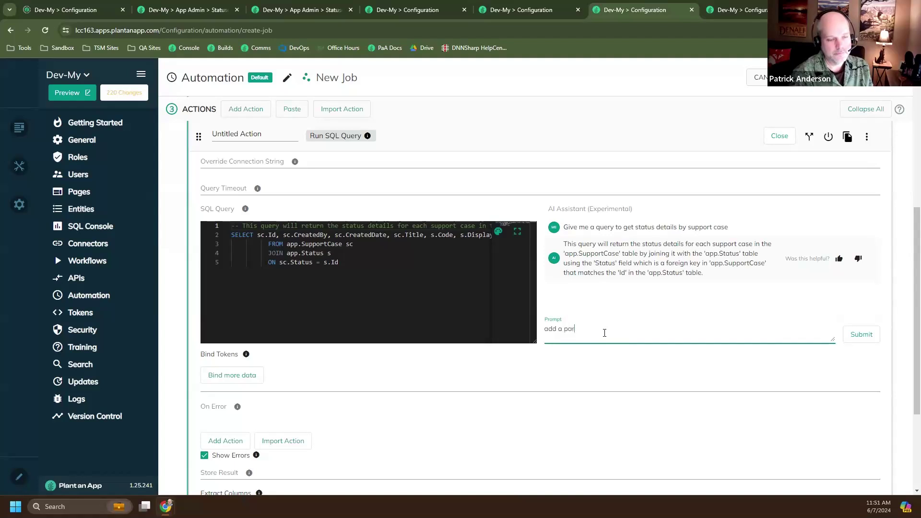
pyautogui.write('amete')
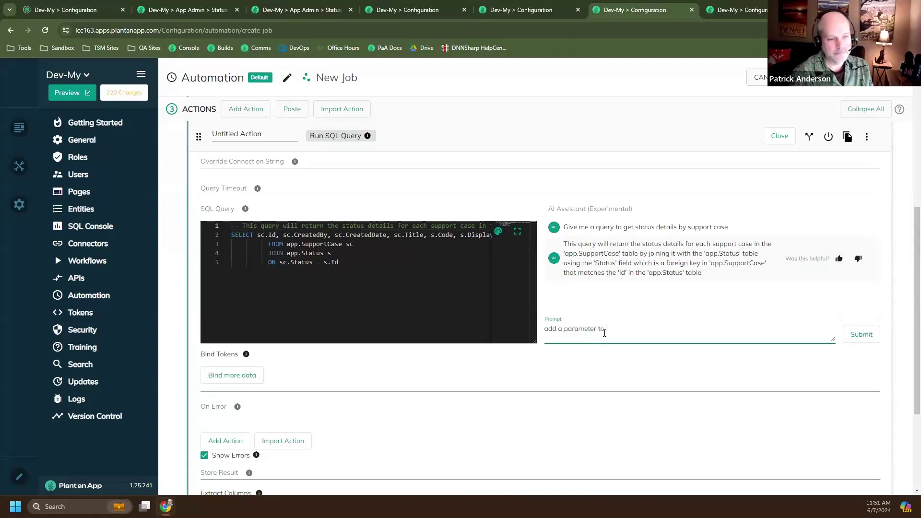
pyautogui.write('r that allows me to ')
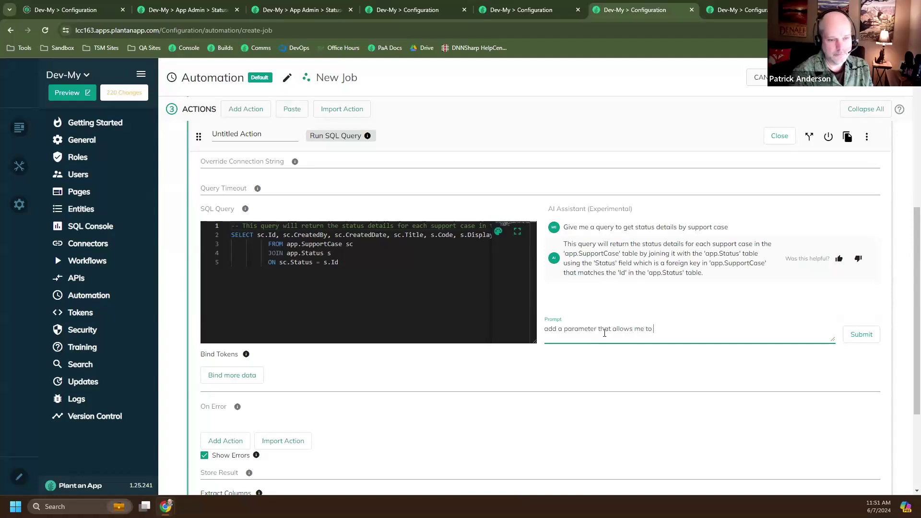
pyautogui.write('pass in the ')
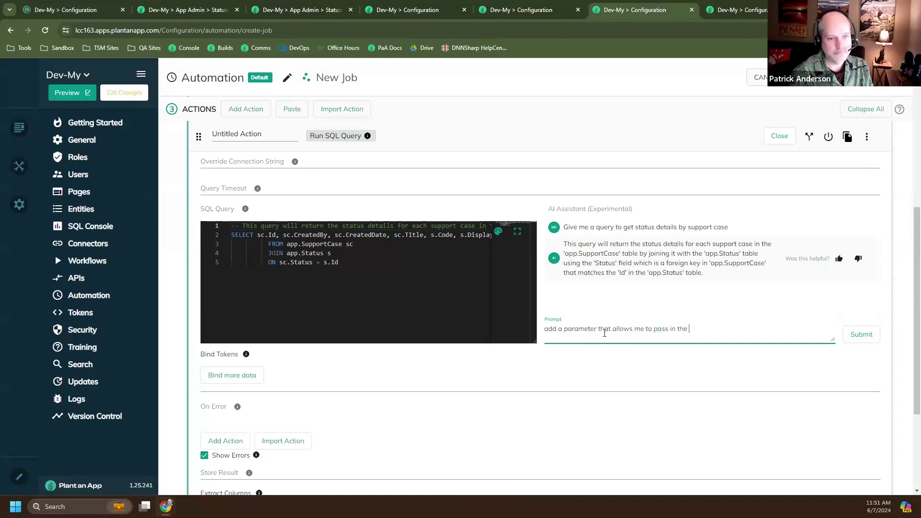
pyautogui.write('support case id')
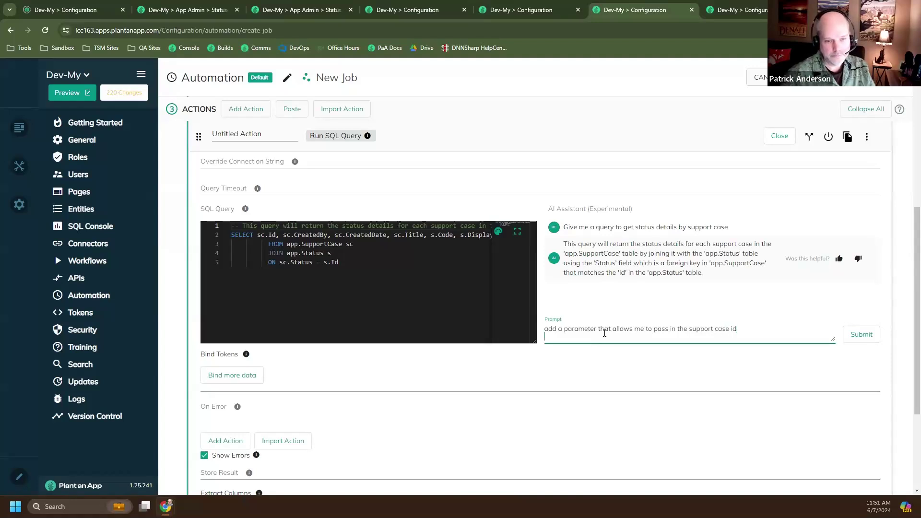
pyautogui.click(861, 337)
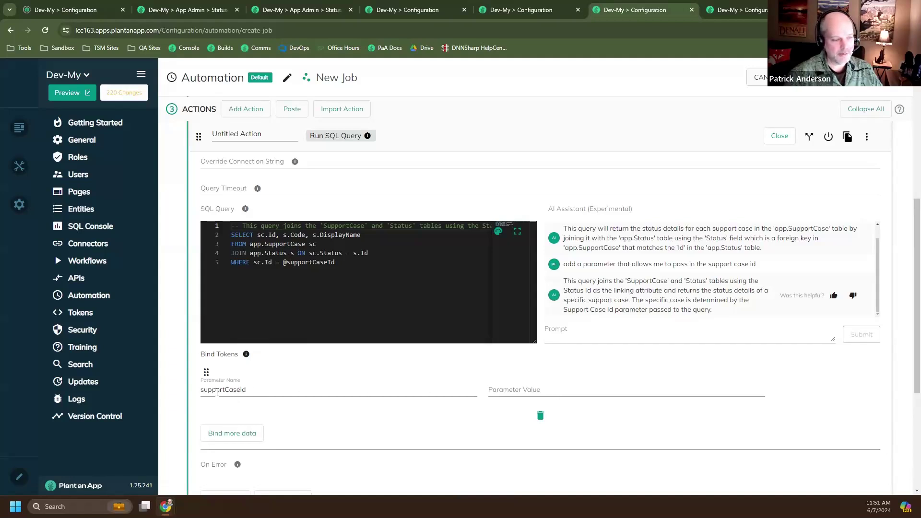
# Highlight supportCaseId in the bound parameter name and the query's WHERE clause, and return to the SQL Console's browser tab.
pyautogui.doubleClick(267, 385)
pyautogui.doubleClick(317, 263)
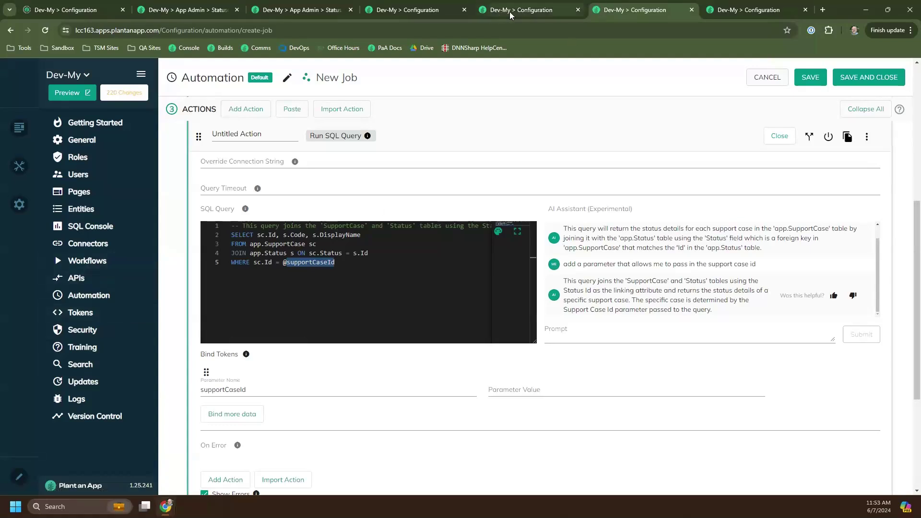
pyautogui.moveTo(517, 14)
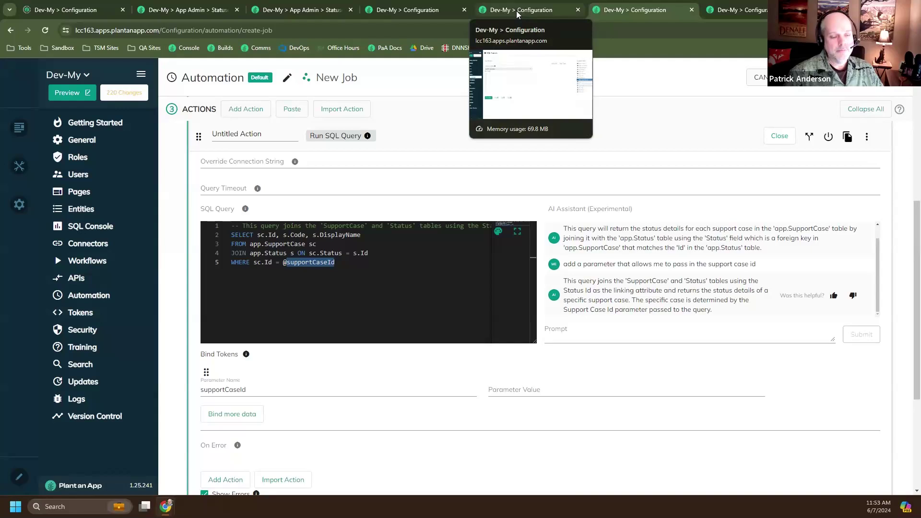
pyautogui.click(513, 10)
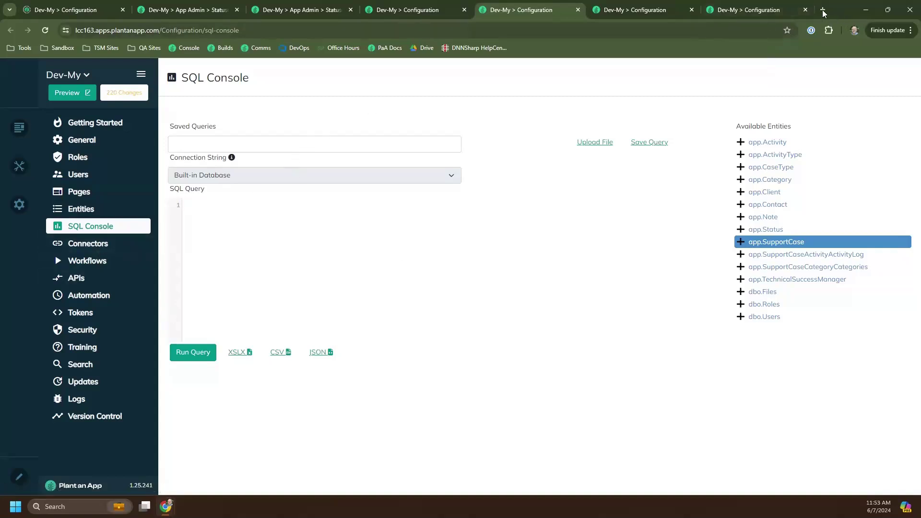
# Open the 12Feb21 Test home page in a new browser tab.
pyautogui.click(823, 10)
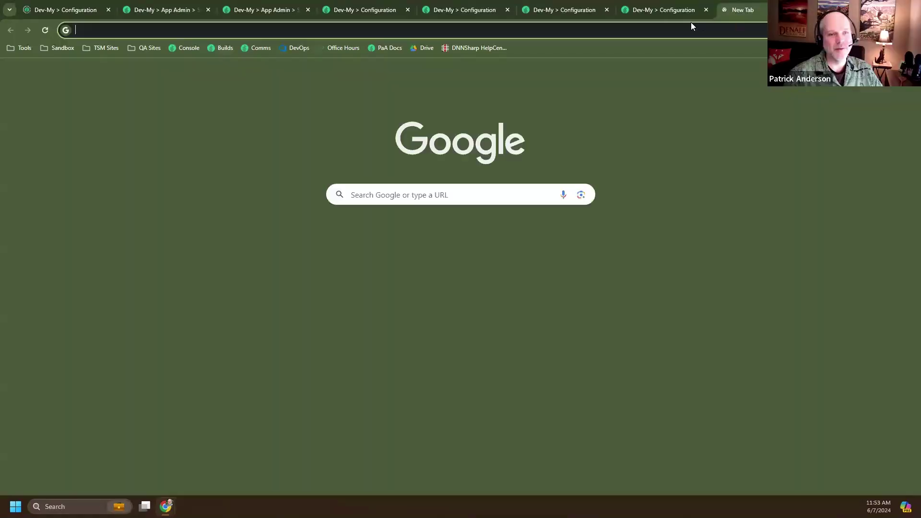
pyautogui.write('12')
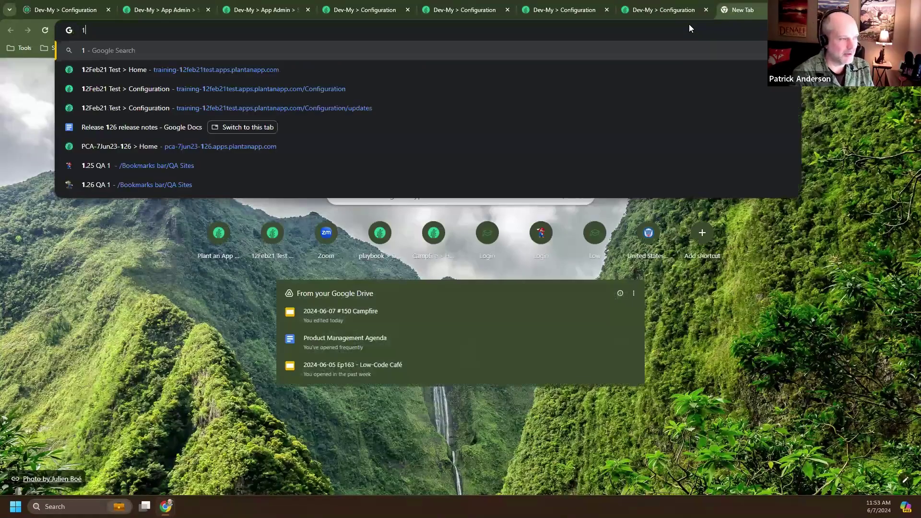
pyautogui.click(255, 71)
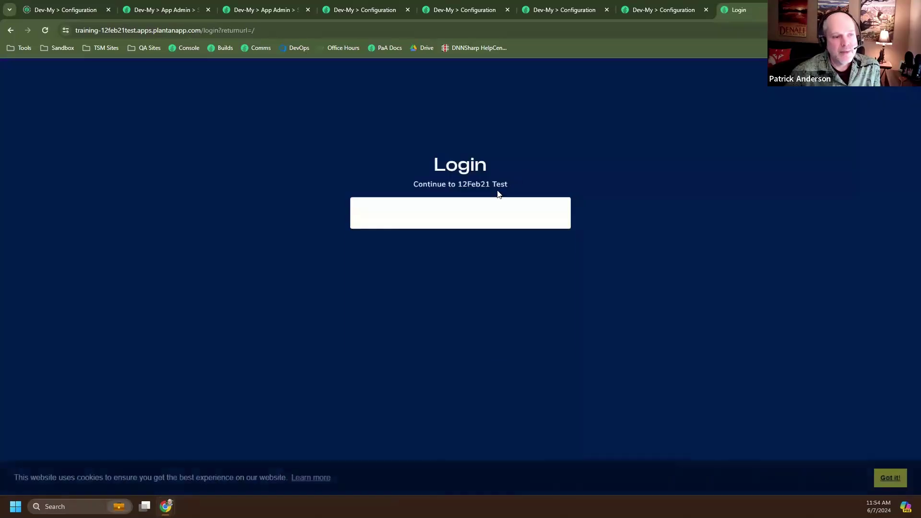
# Log in to 12Feb21 Test by filling in the email and password from the site's saved host login, and accept the cookie notice.
pyautogui.click(409, 234)
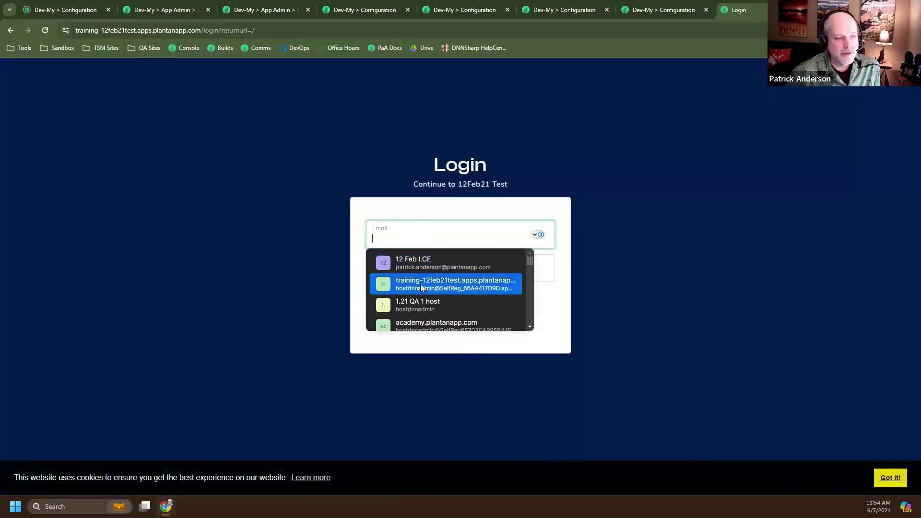
pyautogui.click(420, 284)
pyautogui.click(457, 297)
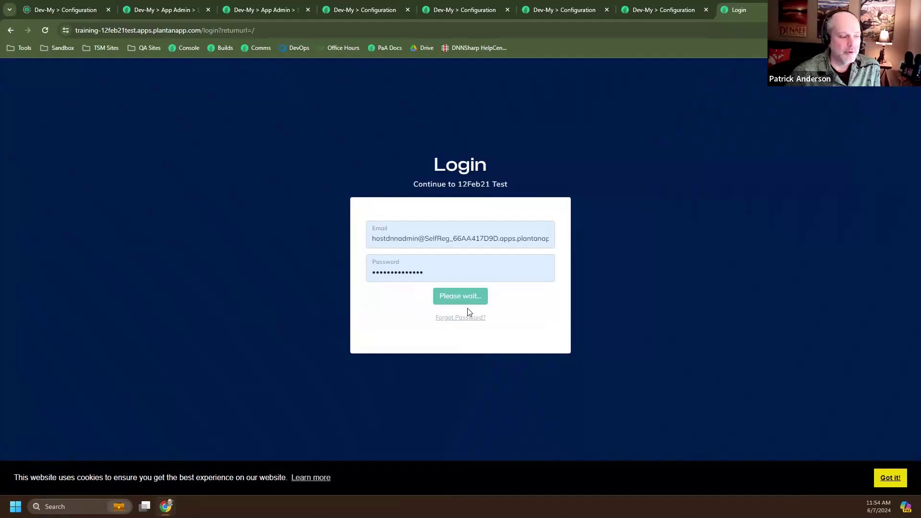
pyautogui.click(887, 479)
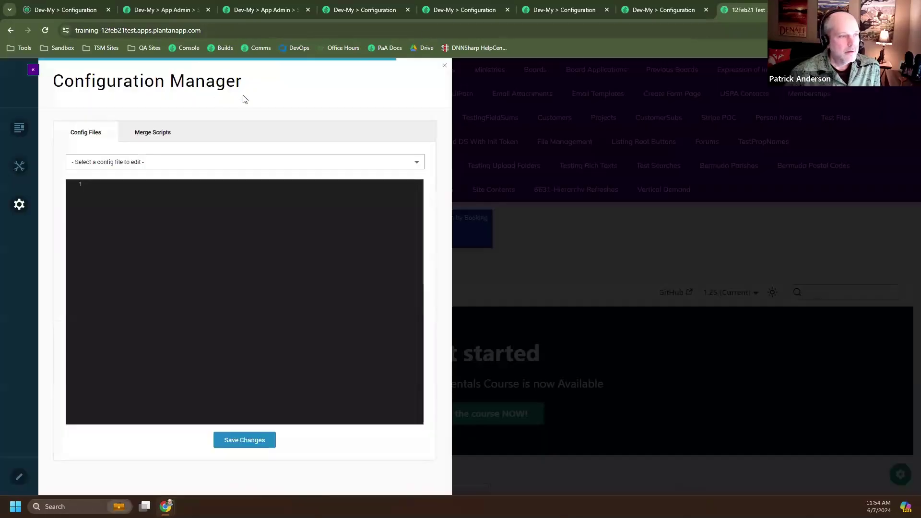
# Leave the Configuration Manager for the site's Configuration area and open the page management list.
pyautogui.click(443, 67)
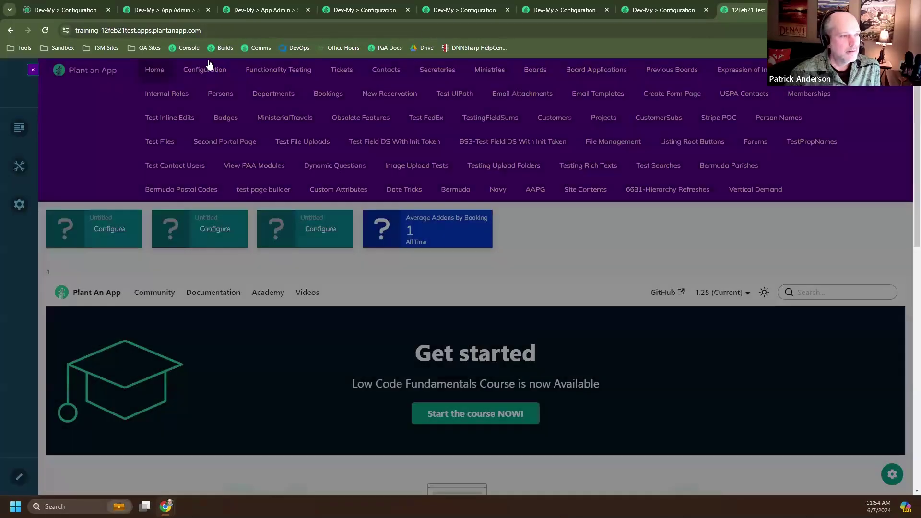
pyautogui.click(206, 70)
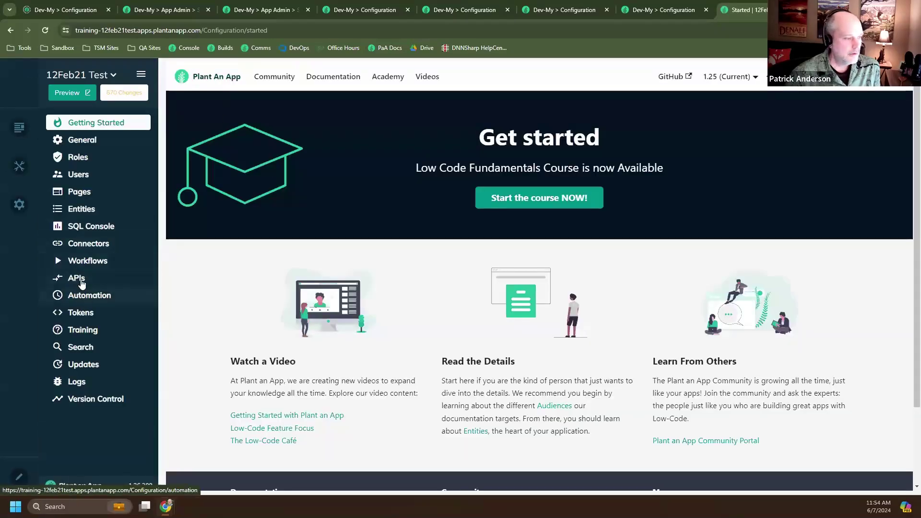
pyautogui.moveTo(21, 129)
pyautogui.click(67, 151)
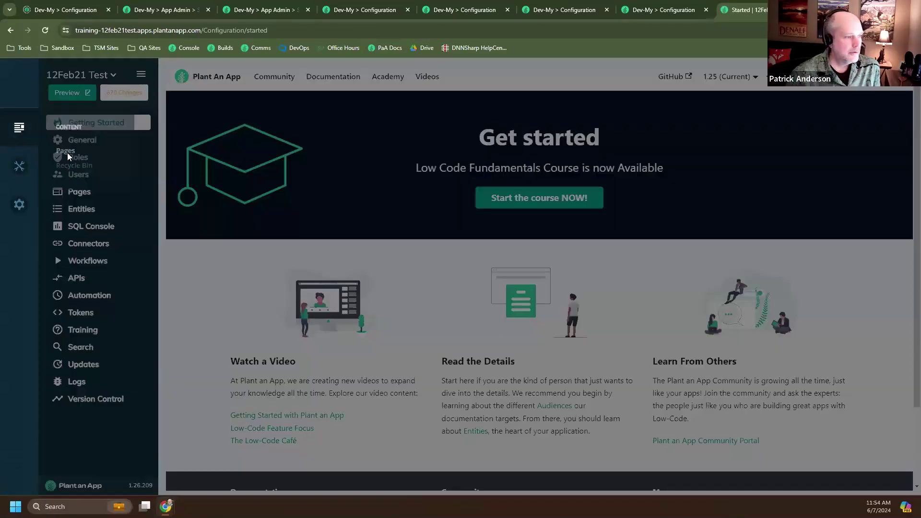
# Expand the Configuration page in the page tree and select its SqlConsole subpage.
pyautogui.click(98, 238)
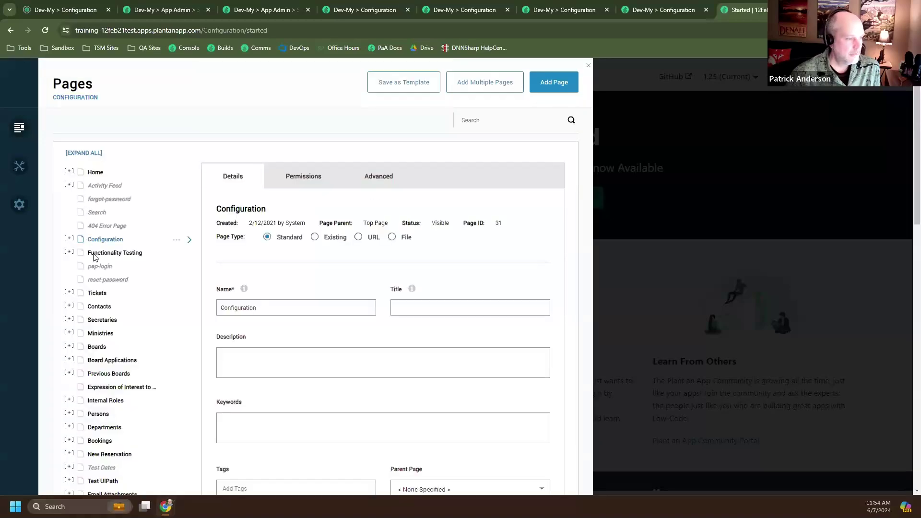
pyautogui.click(69, 239)
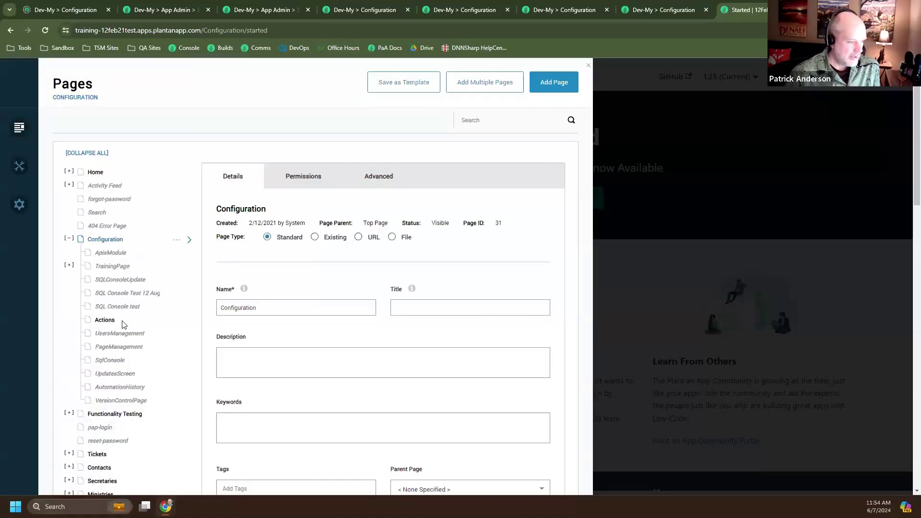
pyautogui.rightClick(101, 359)
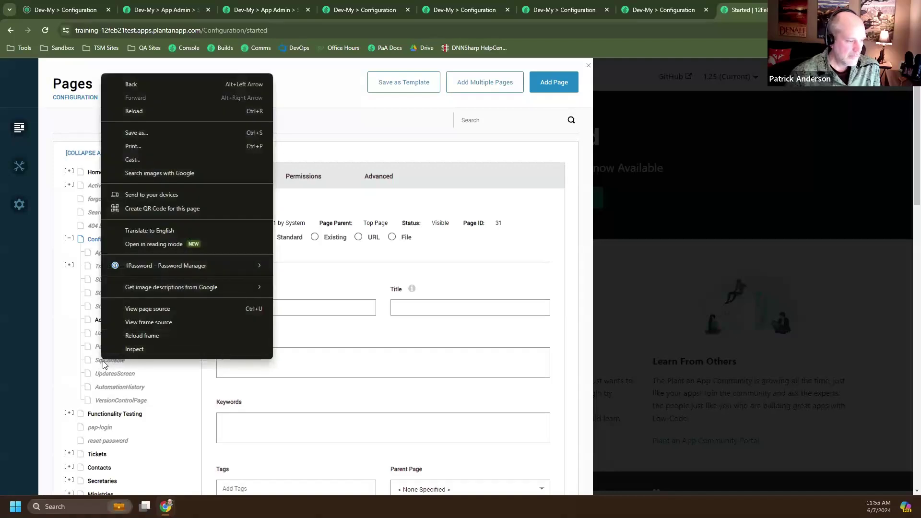
pyautogui.click(103, 360)
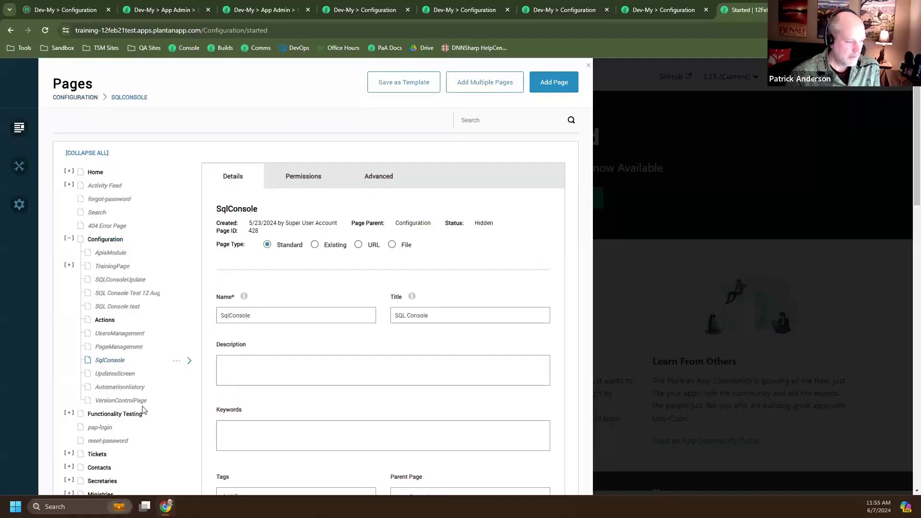
# Open the SqlConsole page in edit mode and manage its SQL Console form in full screen.
pyautogui.moveTo(177, 360)
pyautogui.click(144, 433)
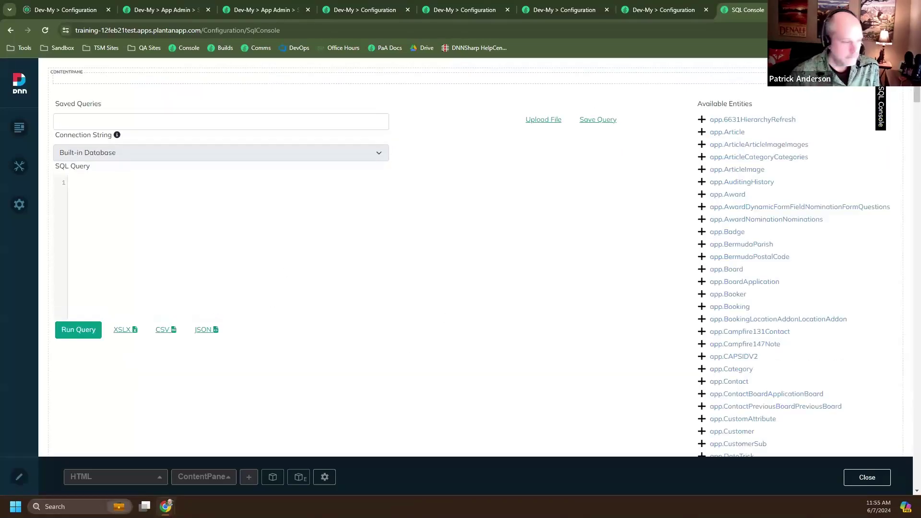
pyautogui.moveTo(878, 72)
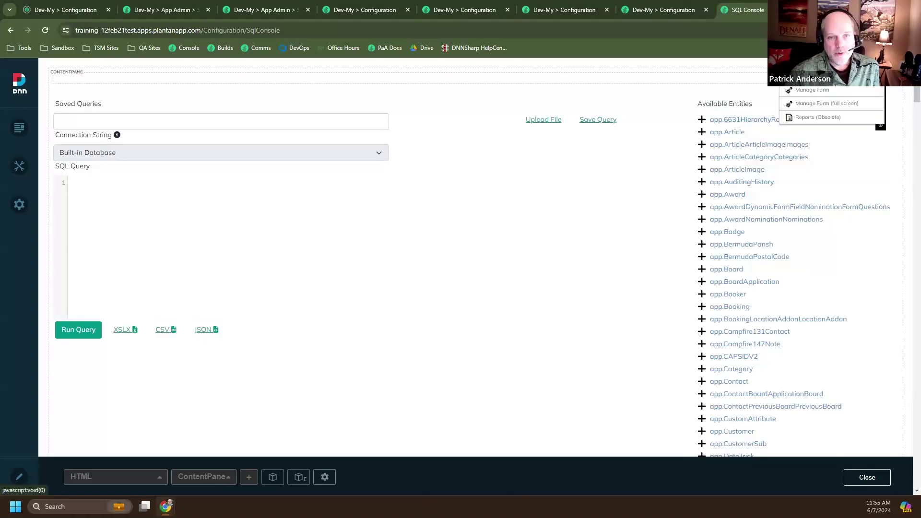
pyautogui.click(804, 108)
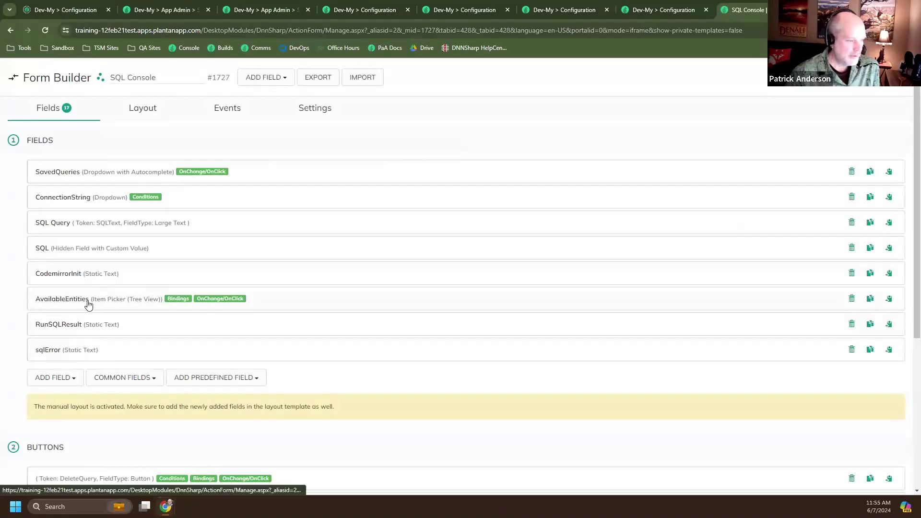
# Examine the AvailableEntities field's SQL query data source, including the commented-out schema filter in its WHERE clause.
pyautogui.click(110, 302)
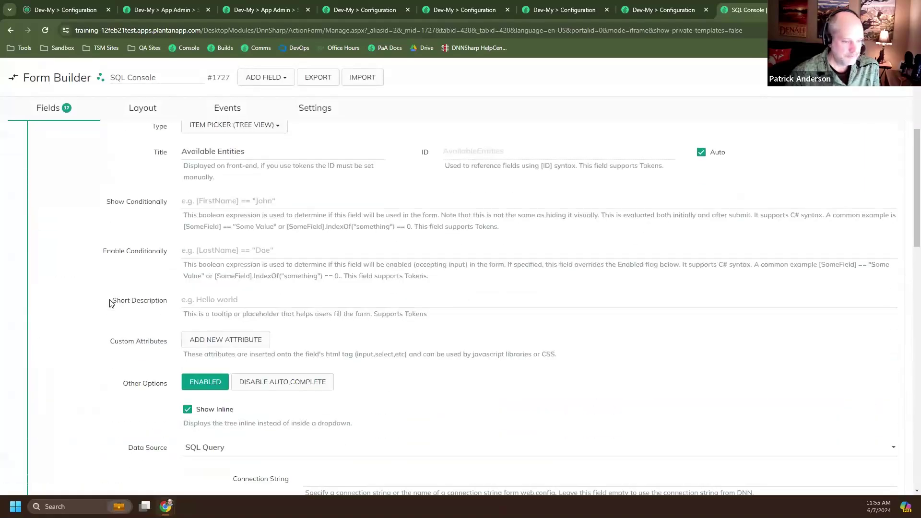
pyautogui.scroll(-8, 109, 302)
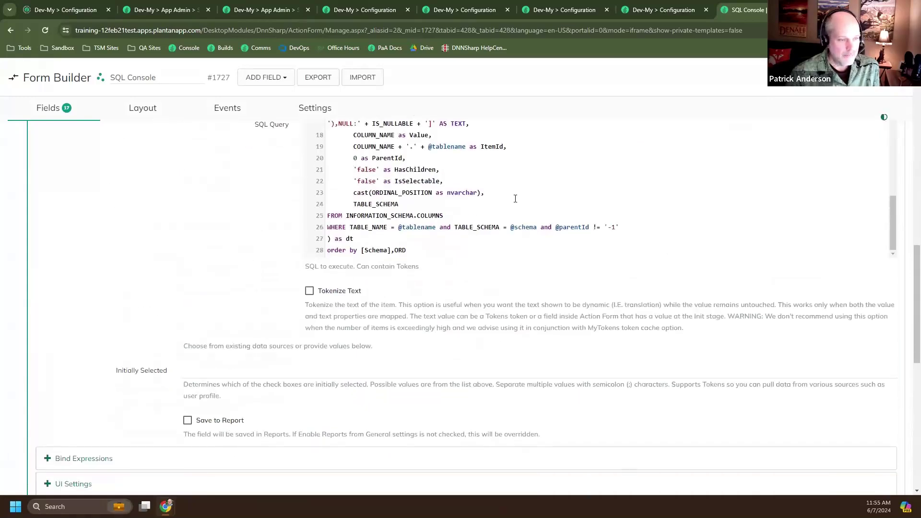
pyautogui.scroll(-3, 515, 198)
pyautogui.scroll(3, 518, 199)
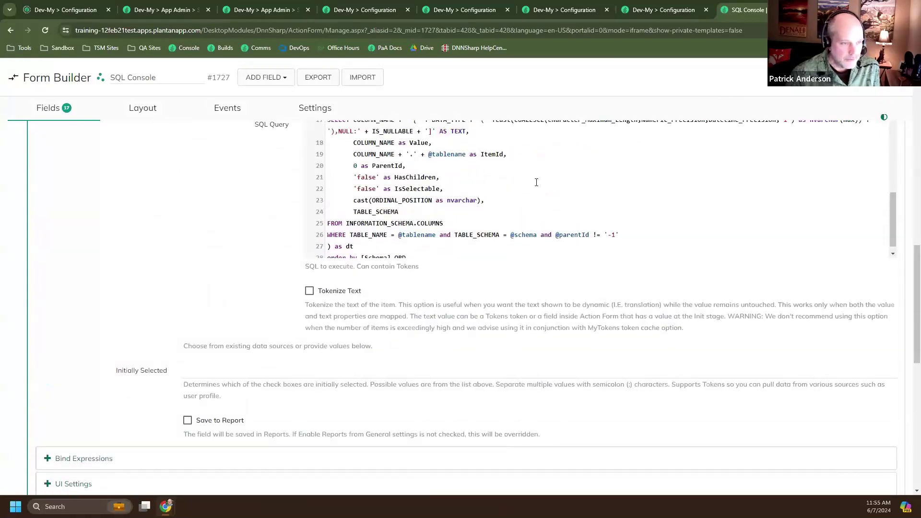
pyautogui.scroll(3, 532, 190)
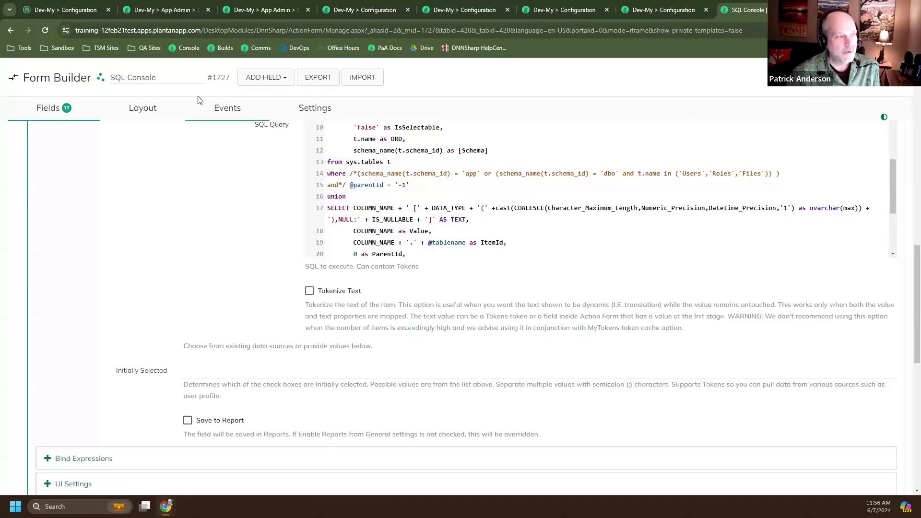
pyautogui.scroll(8, 144, 326)
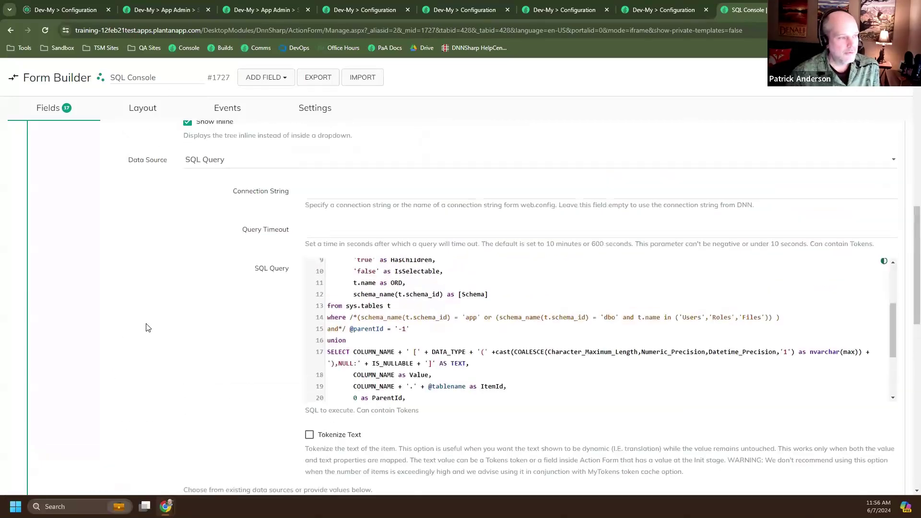
pyautogui.scroll(5, 146, 327)
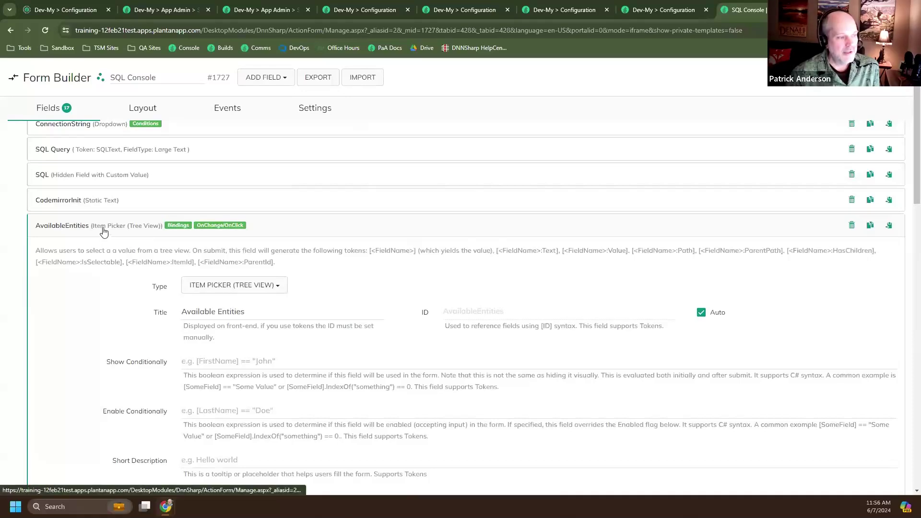
pyautogui.scroll(-10, 104, 226)
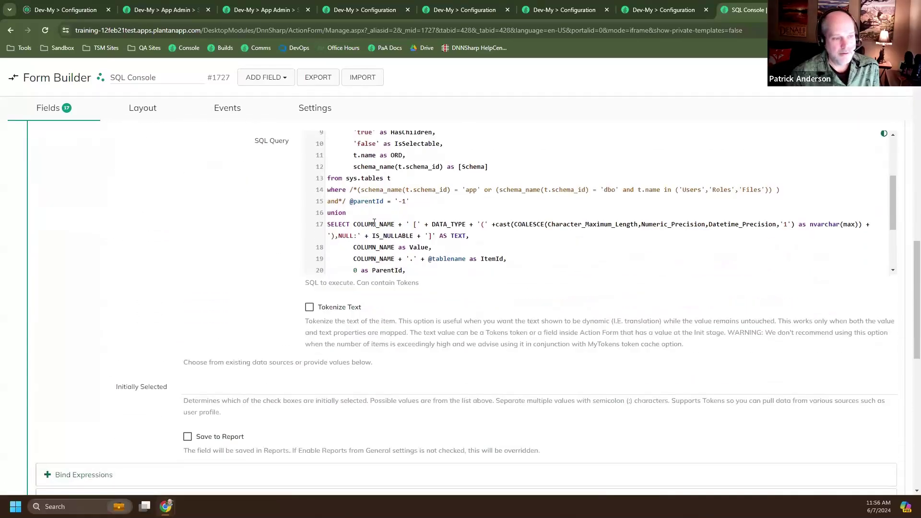
pyautogui.scroll(1, 375, 226)
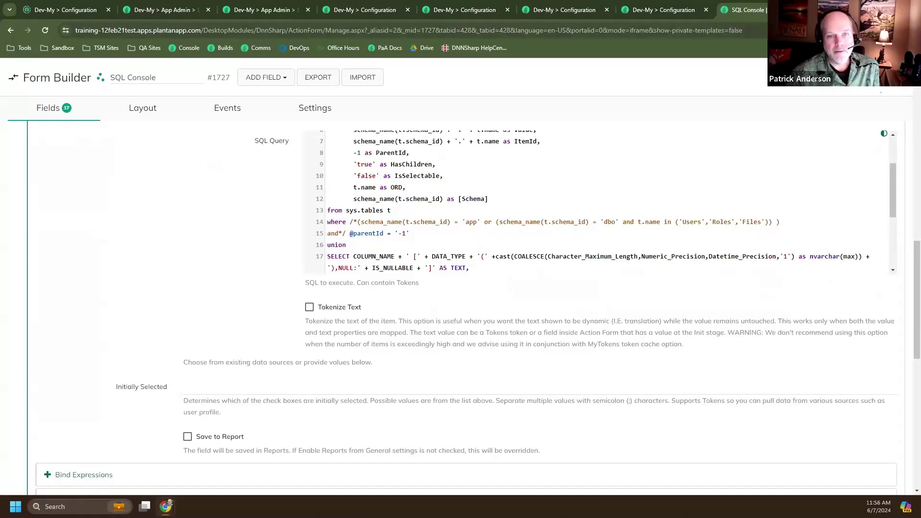
pyautogui.click(676, 10)
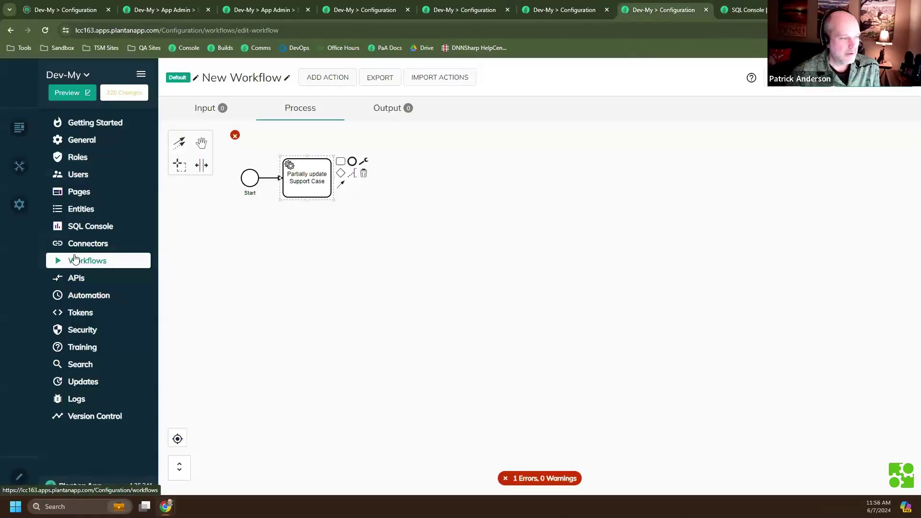
pyautogui.click(751, 15)
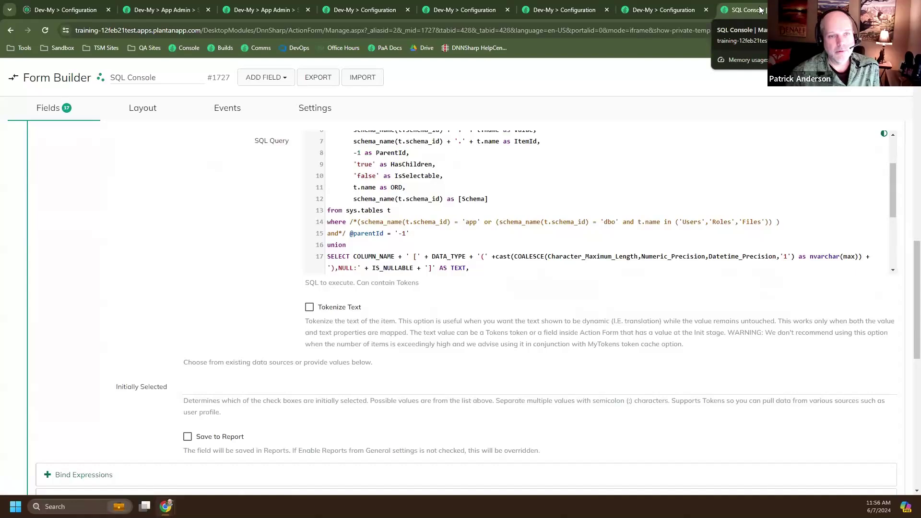
# Close the SQL Console form's builder, return to the site's Configuration area and open its SQL Console.
pyautogui.click(882, 77)
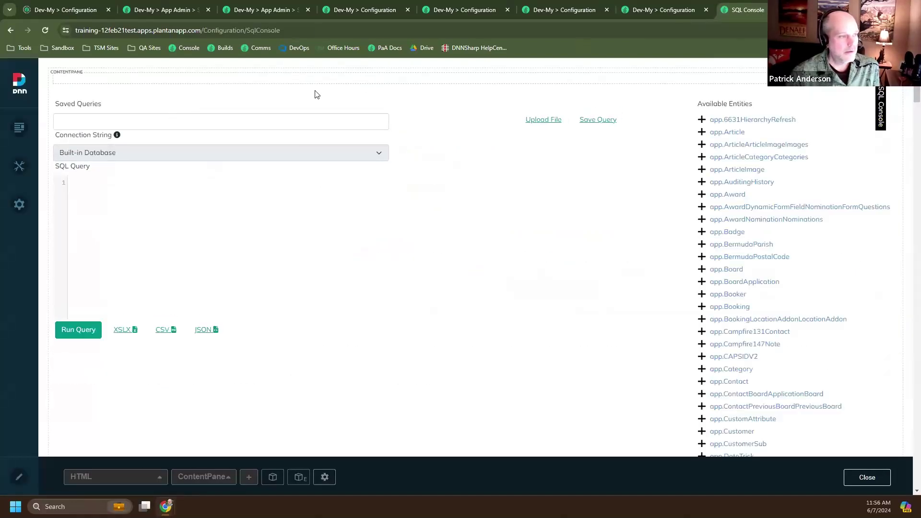
pyautogui.moveTo(248, 30); pyautogui.dragTo(335, 32)
pyautogui.press('BackSpace')
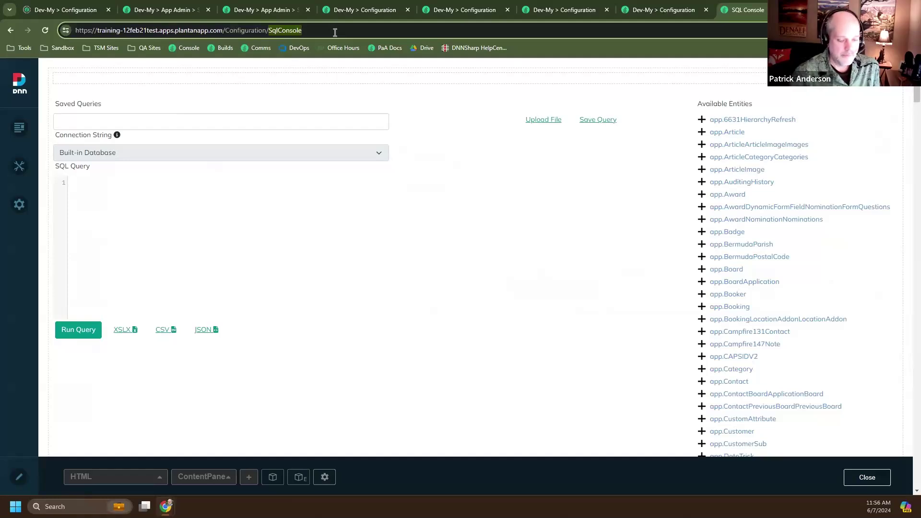
pyautogui.press('Return')
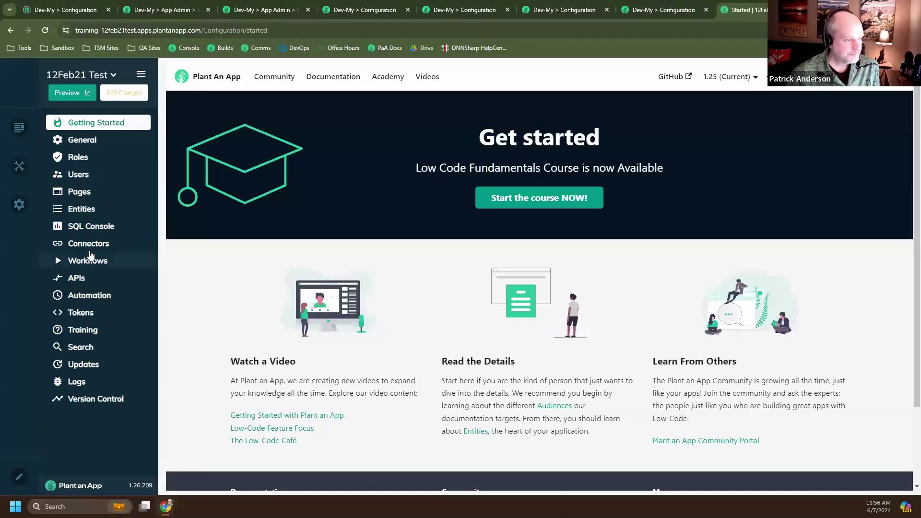
pyautogui.click(91, 228)
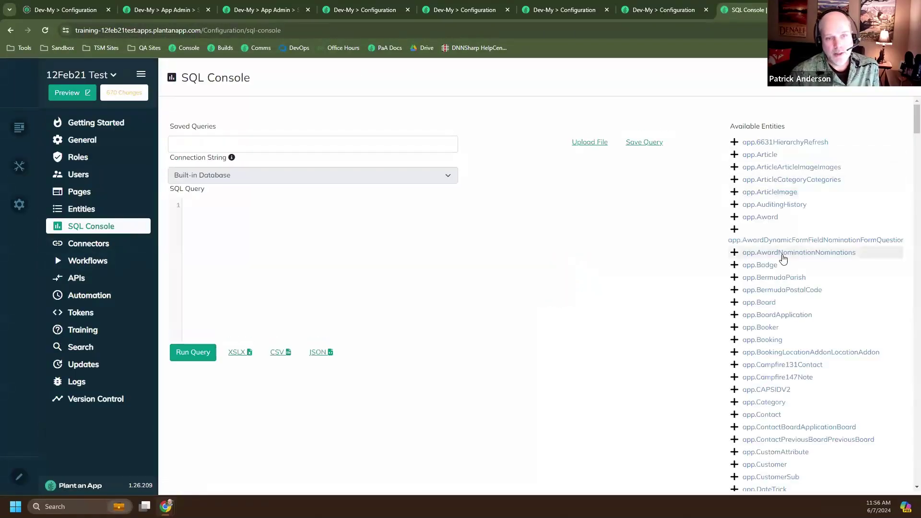
# Examine the app and dbo tables offered in the SQL Console's Available Entities list.
pyautogui.scroll(-3, 782, 258)
pyautogui.scroll(-12, 783, 259)
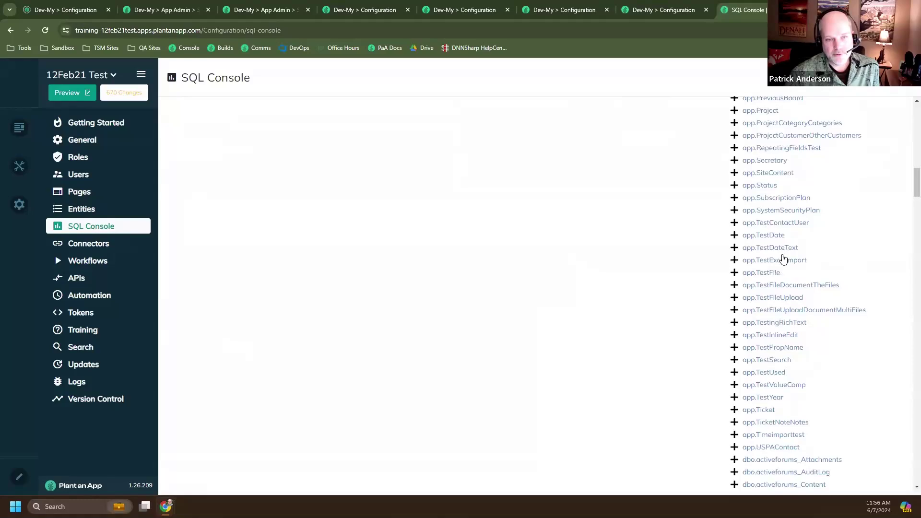
pyautogui.scroll(-15, 783, 259)
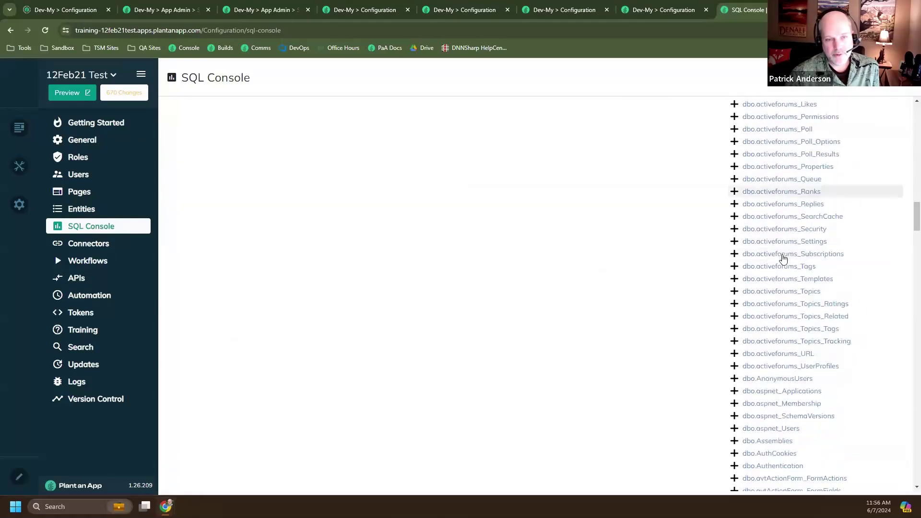
pyautogui.scroll(-15, 783, 259)
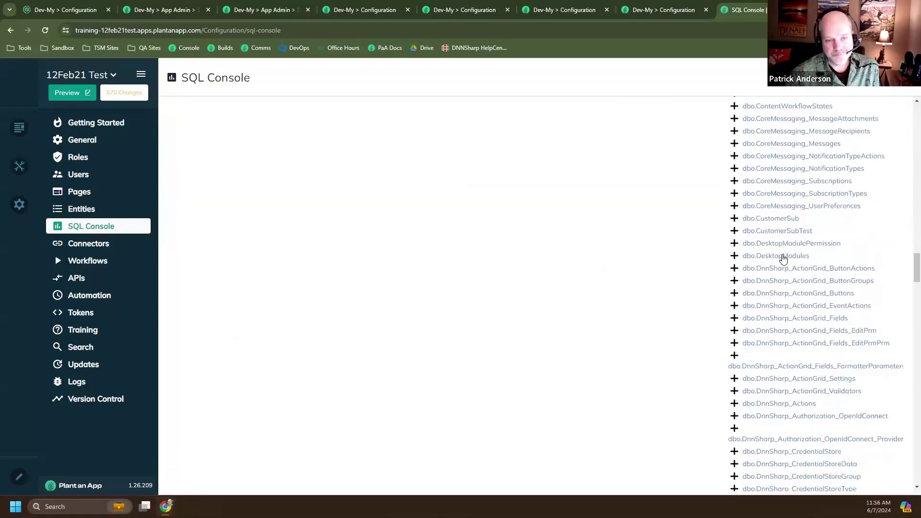
pyautogui.scroll(-15, 783, 259)
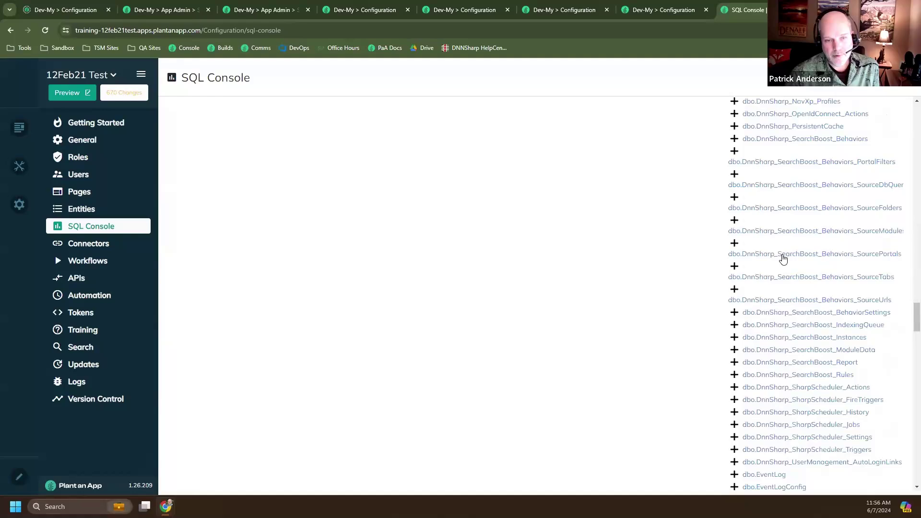
pyautogui.scroll(-15, 783, 259)
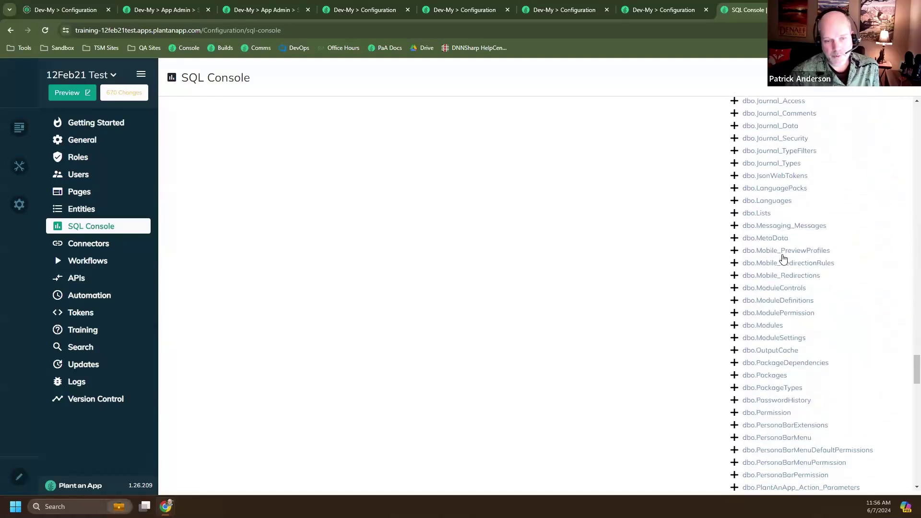
pyautogui.scroll(-15, 783, 259)
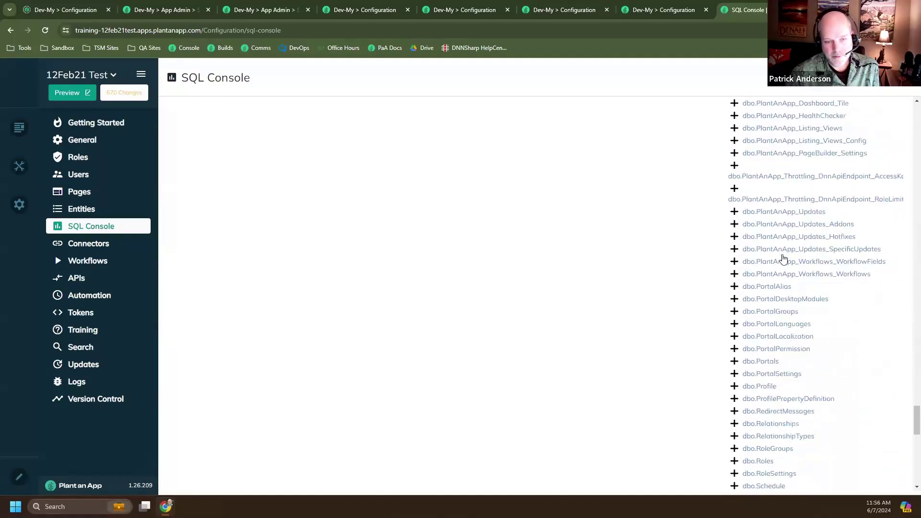
pyautogui.scroll(-8, 783, 259)
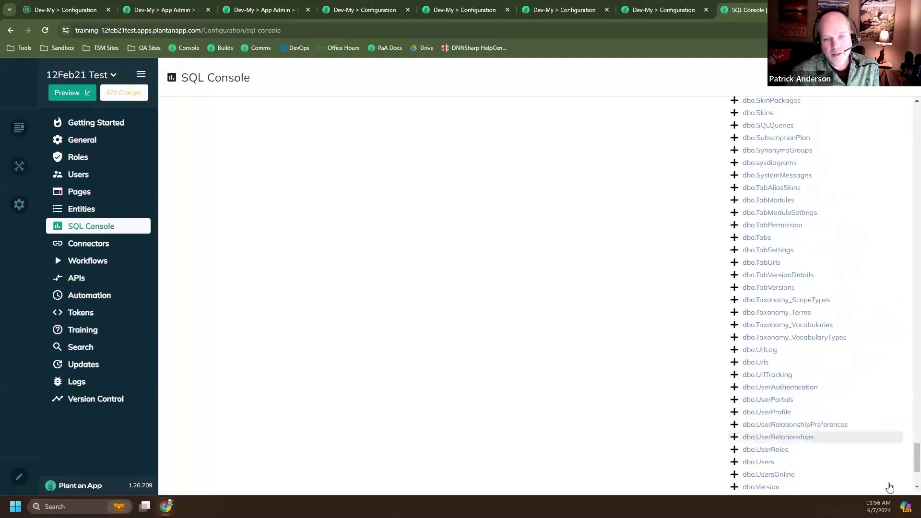
pyautogui.moveTo(916, 460); pyautogui.dragTo(908, 108)
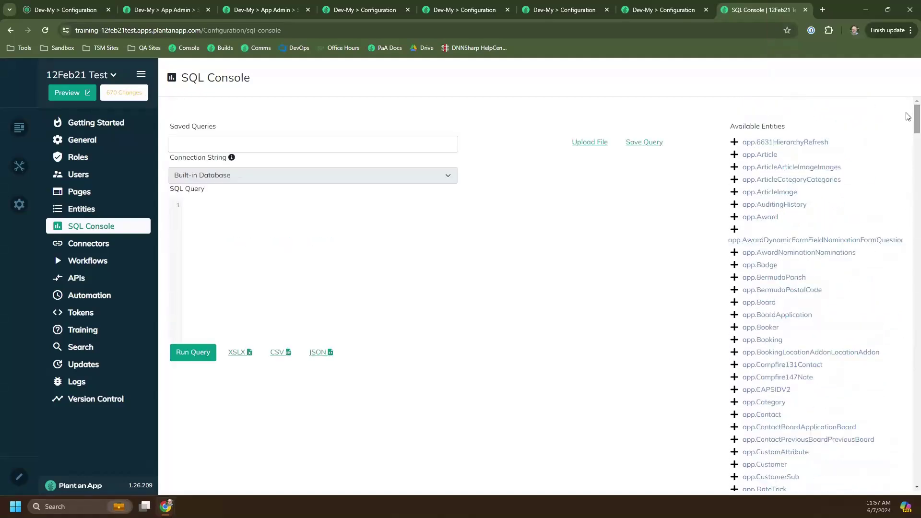
pyautogui.scroll(-15, 908, 117)
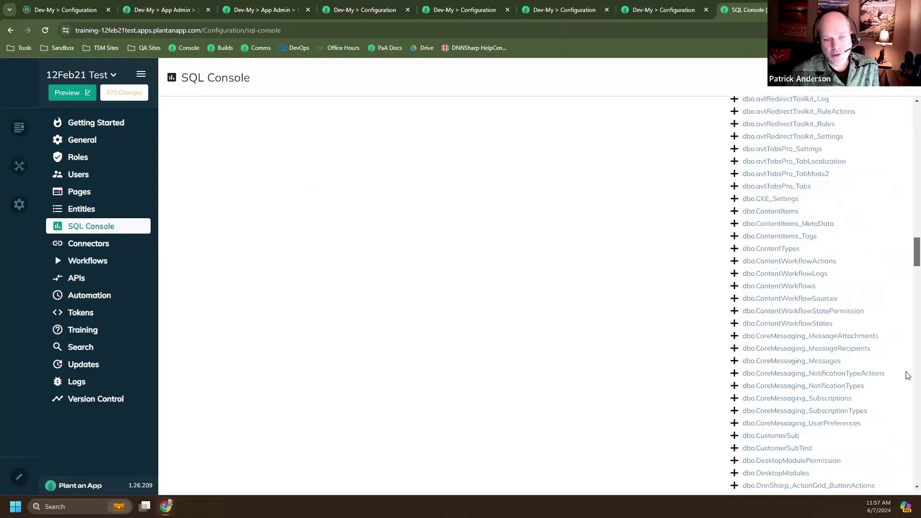
pyautogui.scroll(-20, 908, 376)
pyautogui.moveTo(908, 470); pyautogui.dragTo(908, 101)
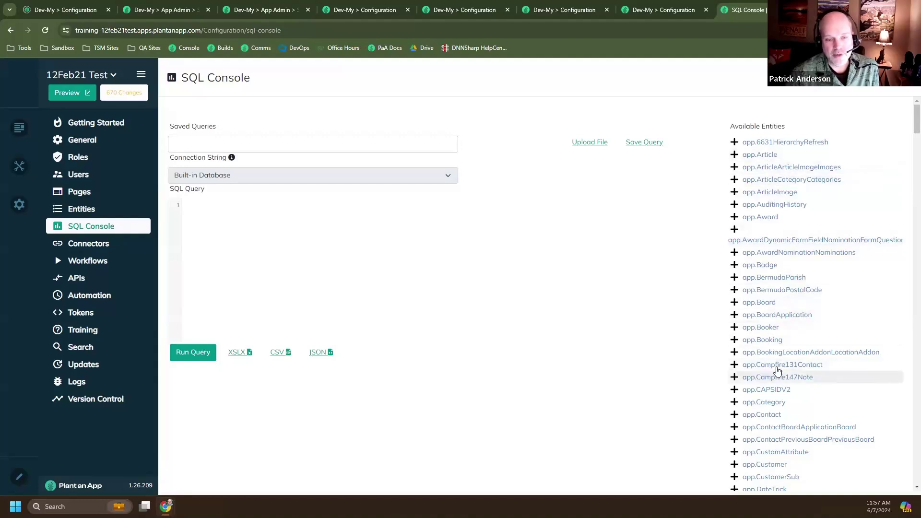
pyautogui.scroll(-1, 785, 383)
pyautogui.scroll(-1, 785, 386)
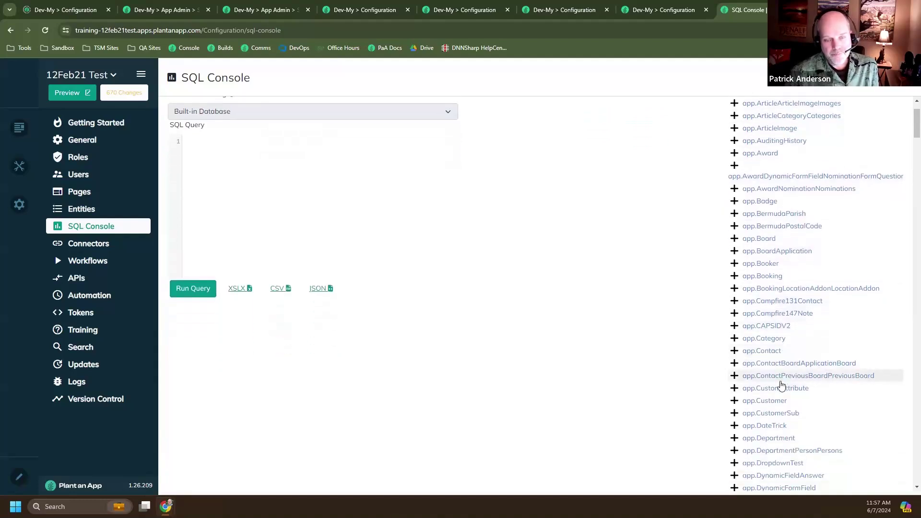
# Examine the Available Entities list through its final paa tables and expand dbo.UserProfile to inspect its columns.
pyautogui.scroll(-3, 787, 382)
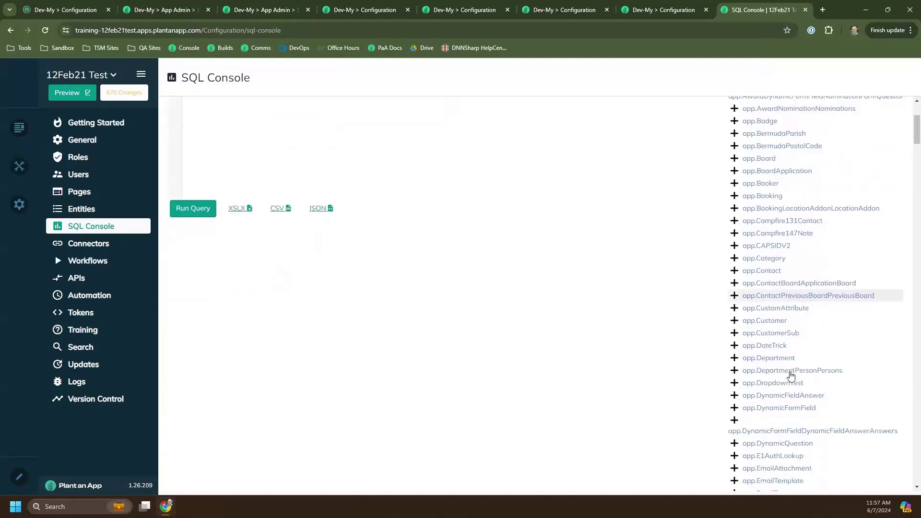
pyautogui.scroll(-15, 790, 375)
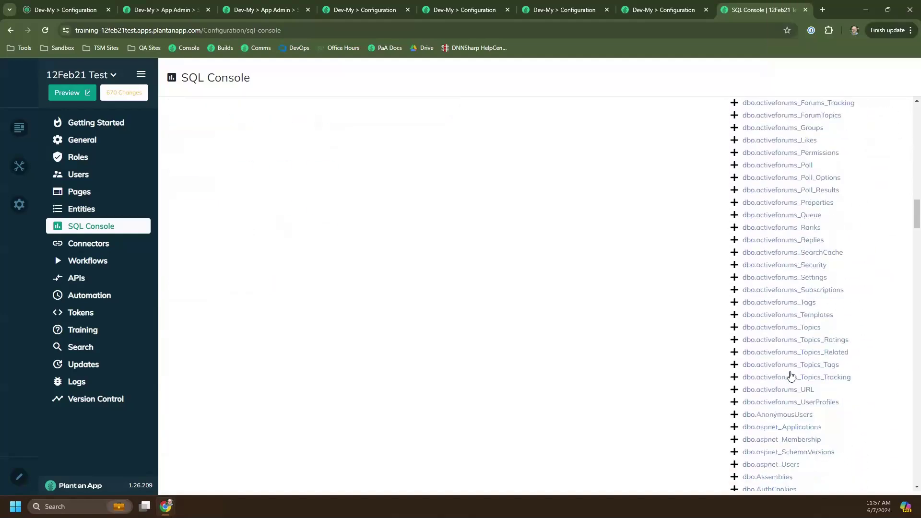
pyautogui.scroll(-15, 790, 374)
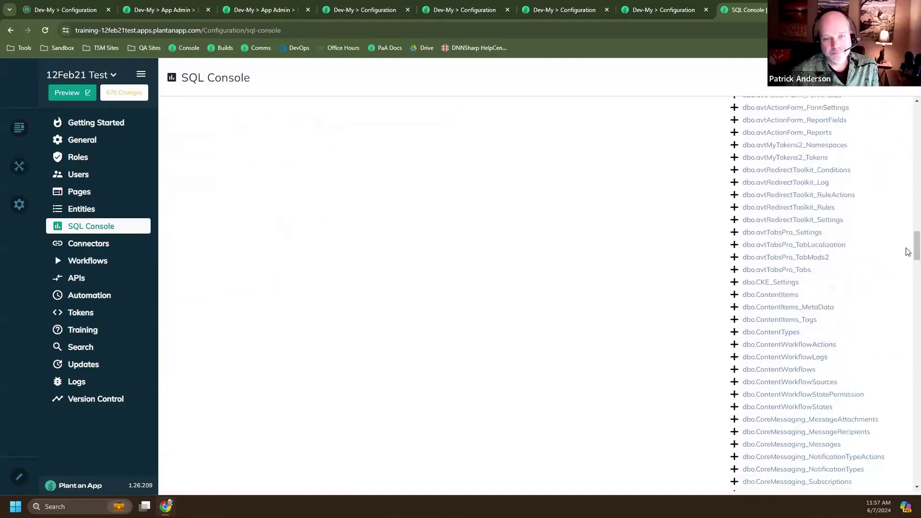
pyautogui.moveTo(916, 252); pyautogui.dragTo(917, 476)
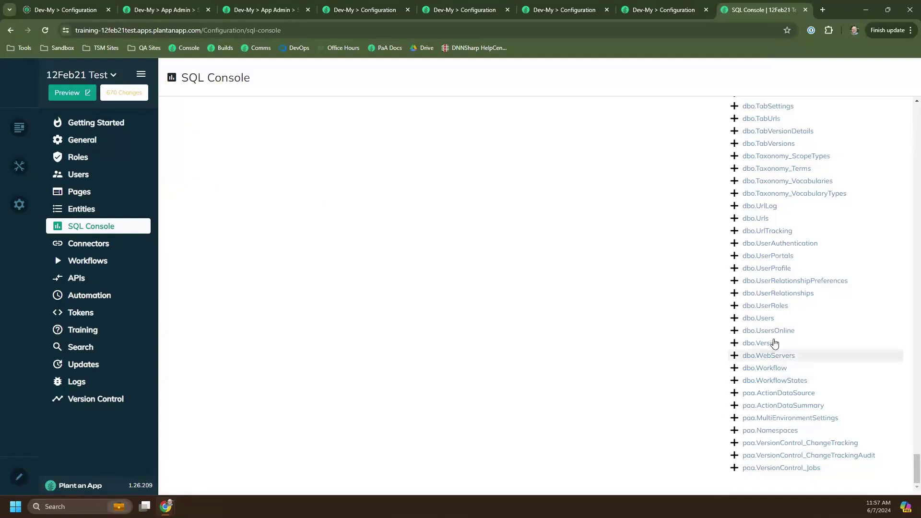
pyautogui.click(734, 268)
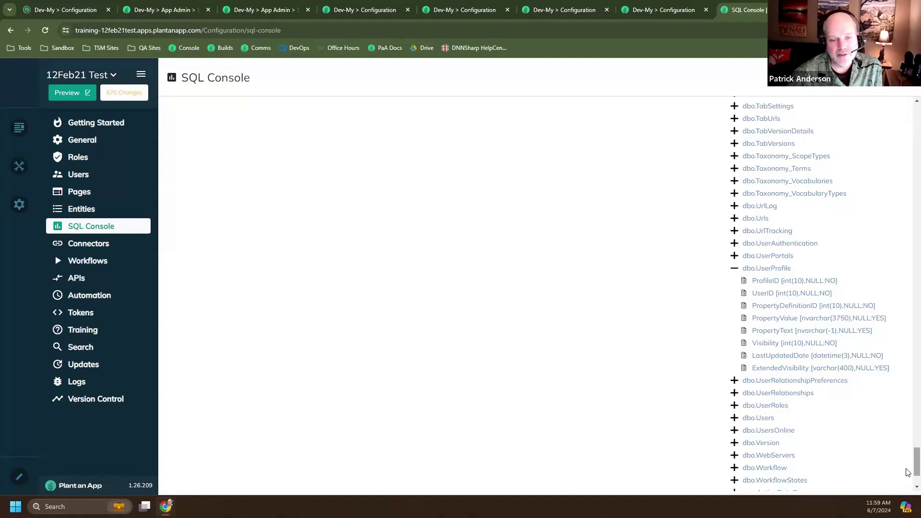
# Review the SQL Console's list of saved queries, close it without choosing one and switch to the Low-Code Campfire slides.
pyautogui.moveTo(915, 465); pyautogui.dragTo(888, 124)
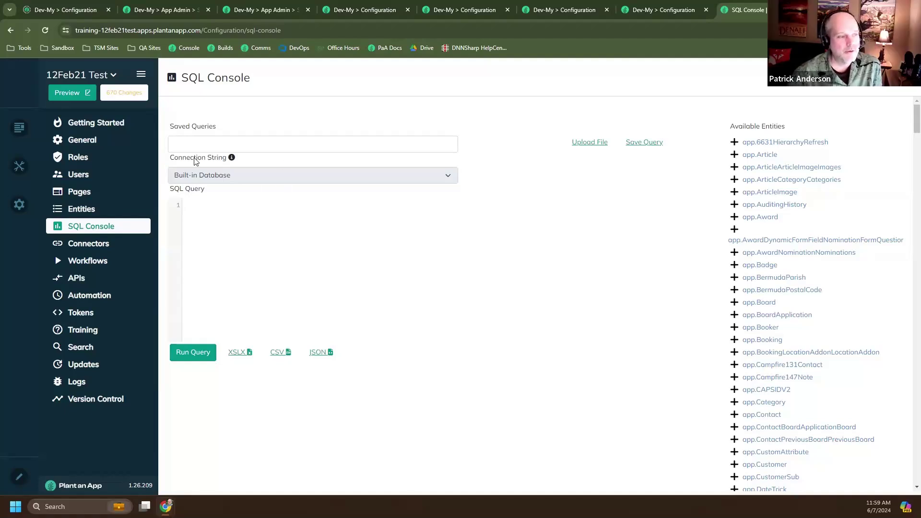
pyautogui.click(200, 144)
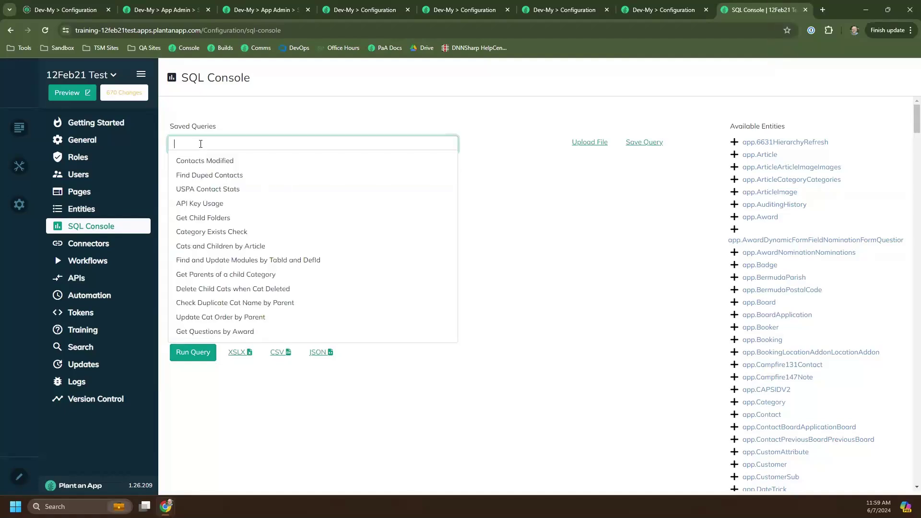
pyautogui.click(468, 90)
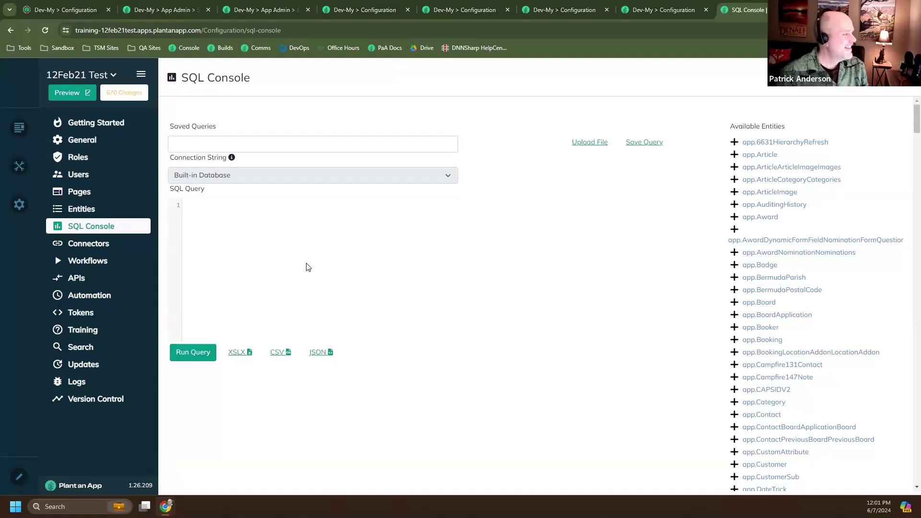
pyautogui.hotkey('alt', 'Tab')
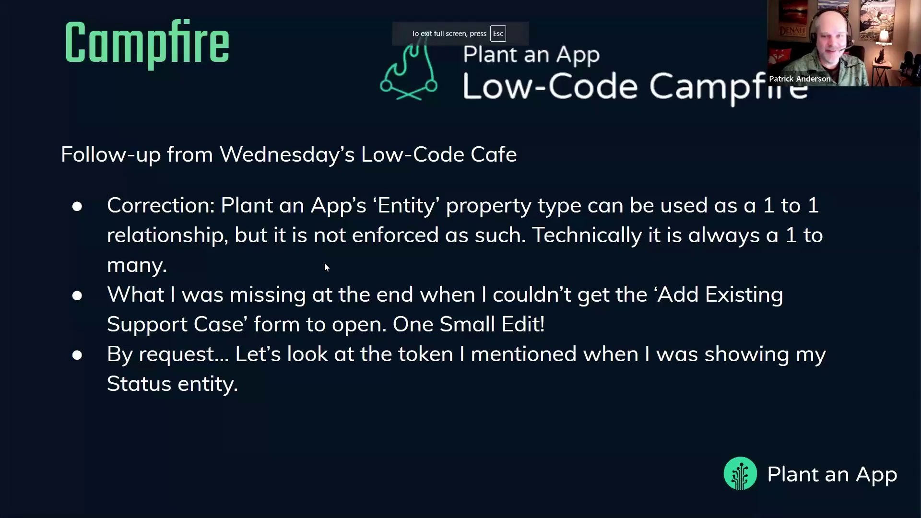